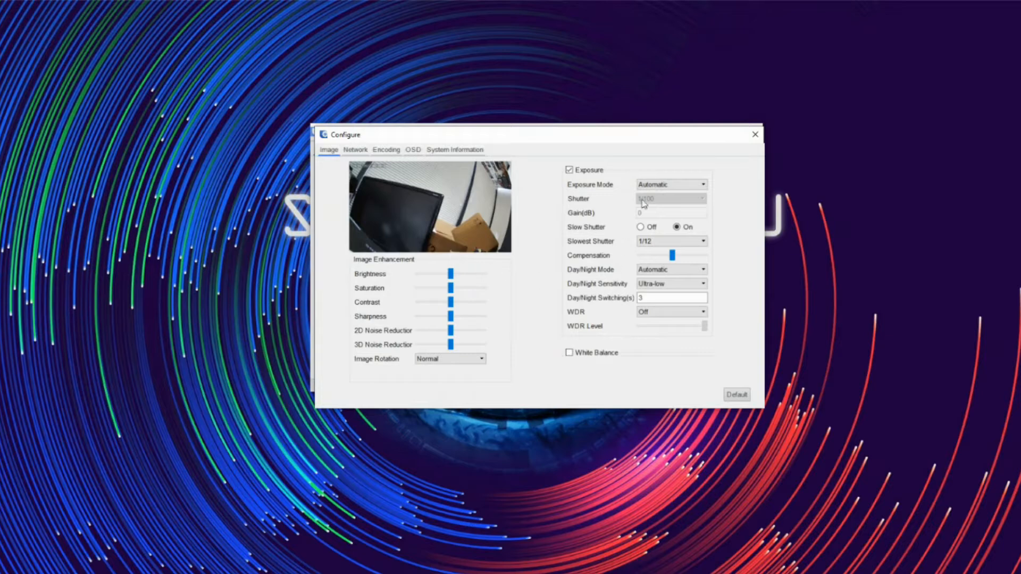
- Inspect the camera's network settings, including the fields offered by the Static IP Address obtain mode
left_click(357, 150)
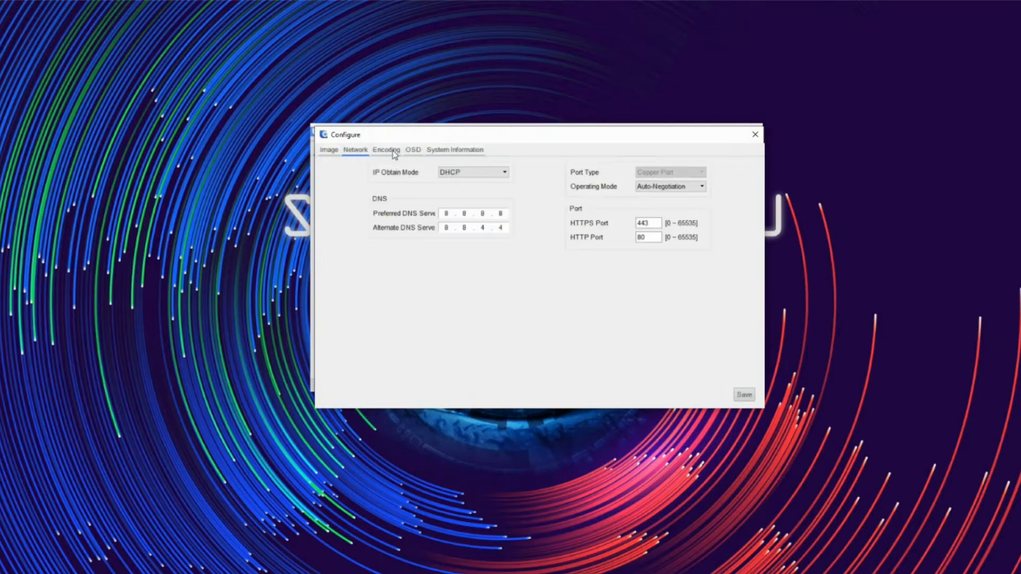
left_click(458, 172)
left_click(464, 181)
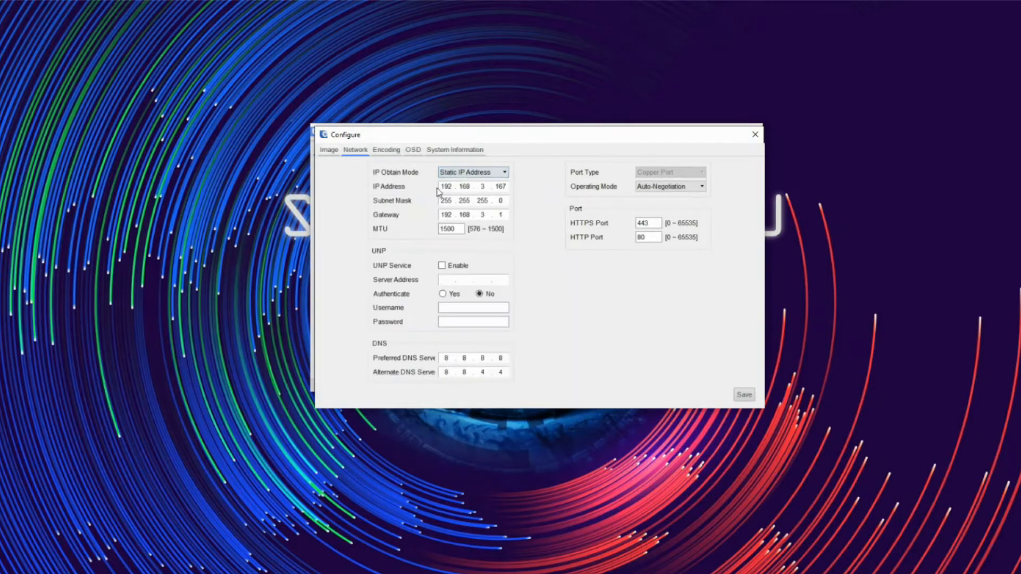
left_click(460, 171)
- Review the camera's OSD, encoding and image settings, and close the configuration dialog
left_click(393, 155)
left_click(413, 152)
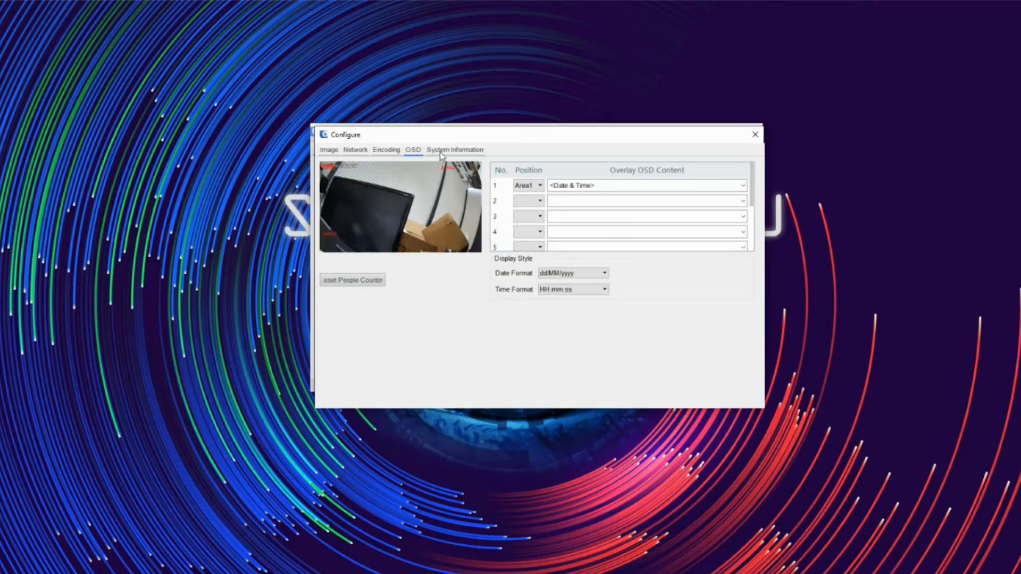
left_click(386, 151)
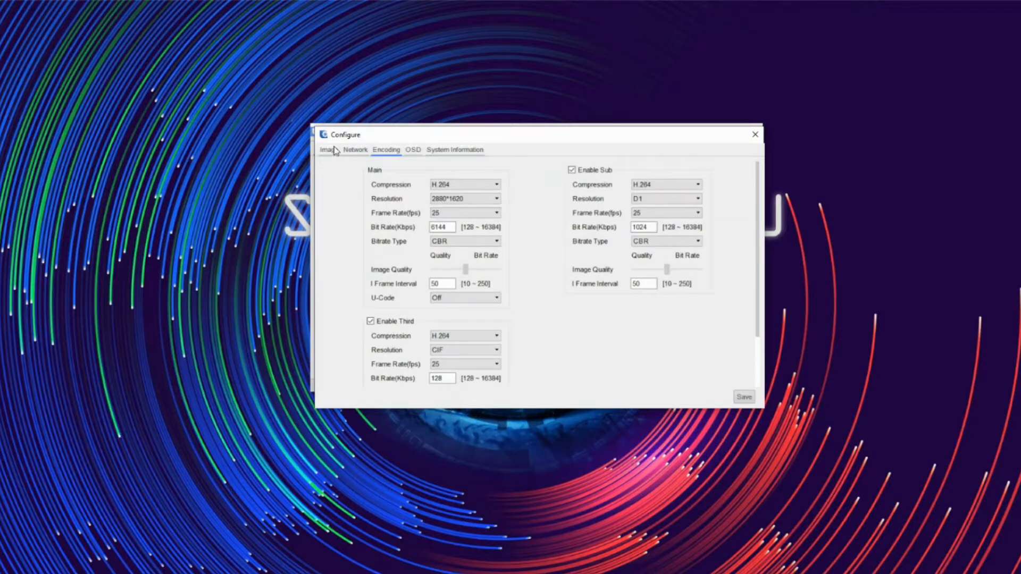
left_click(329, 151)
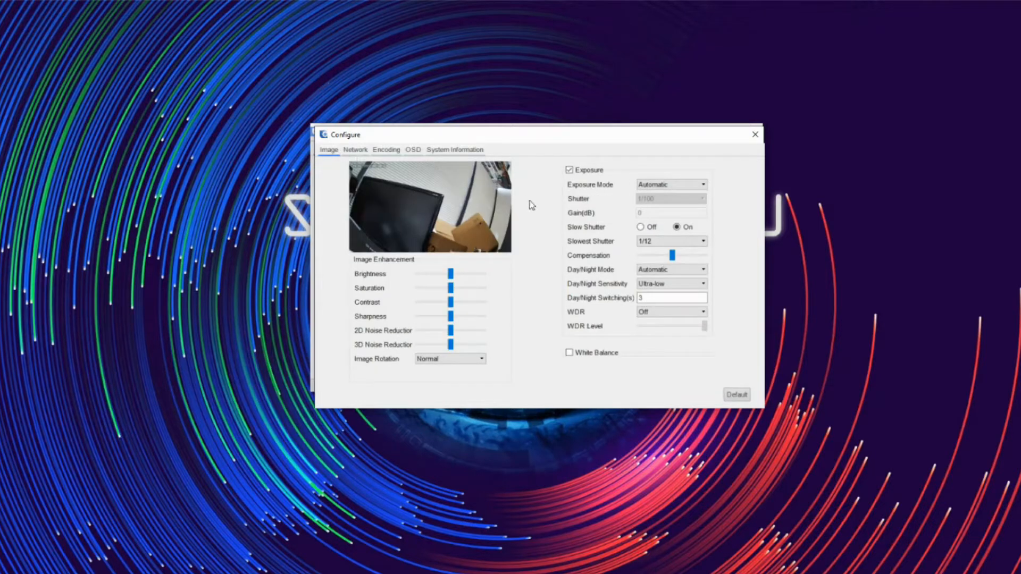
left_click(753, 136)
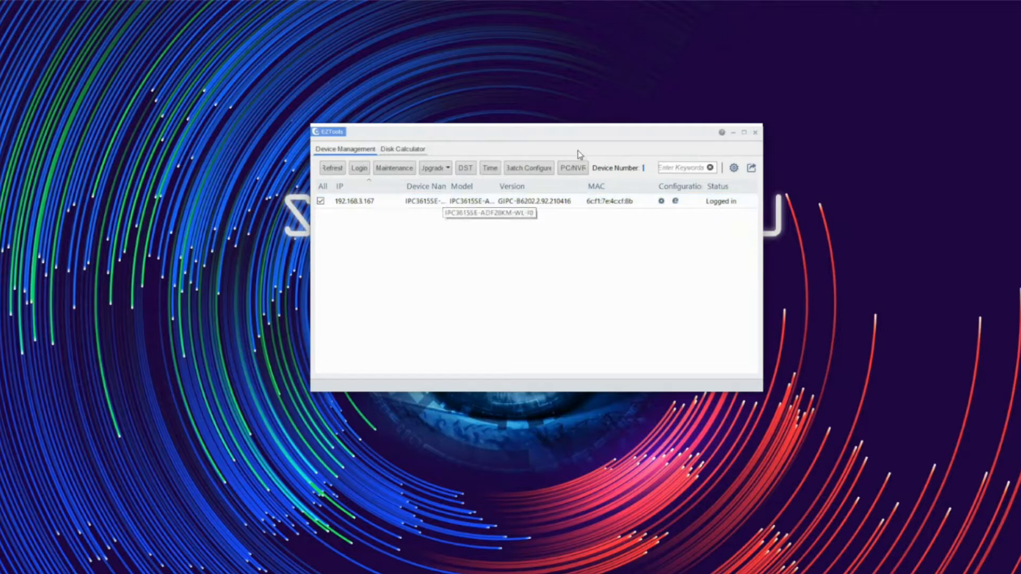
- Minimize the device management tool and open the camera's web page at 192.168.3.167 in Internet Explorer
left_click(734, 133)
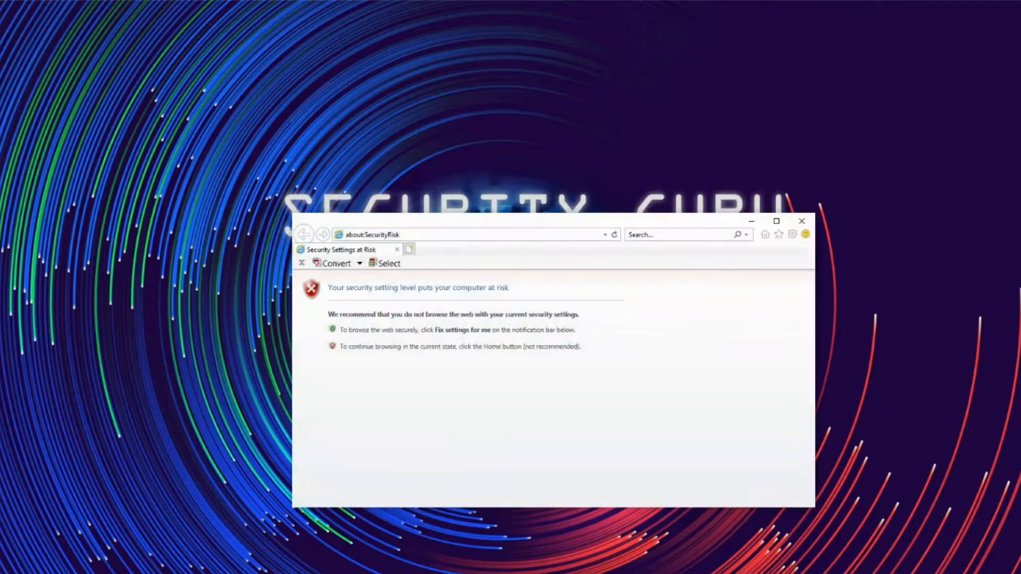
left_click(407, 234)
type("192.168.3.167/")
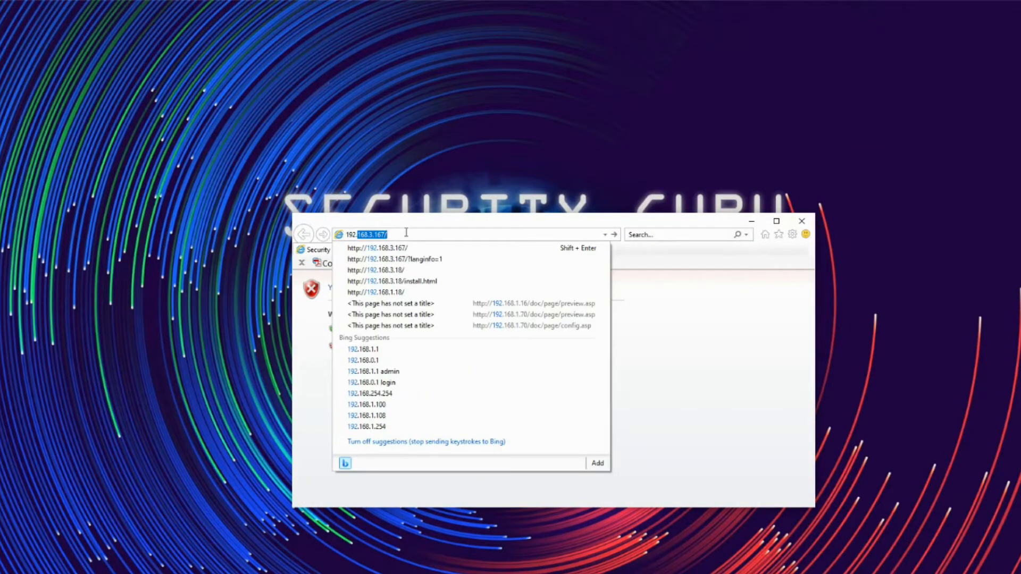
key("End")
key("Return")
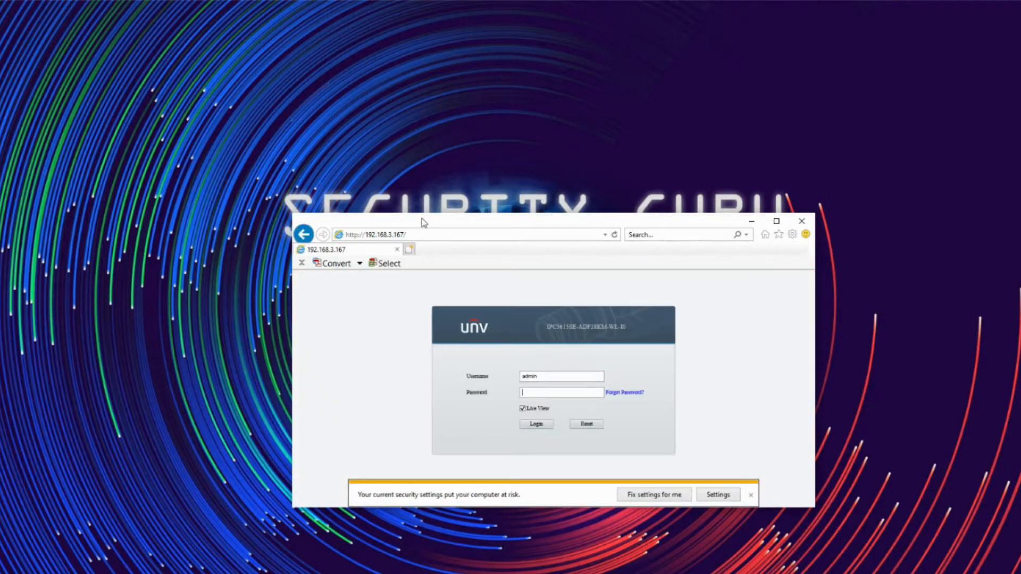
- Maximize the browser, dismiss the security notice and log in as admin with the account password
double_click(423, 222)
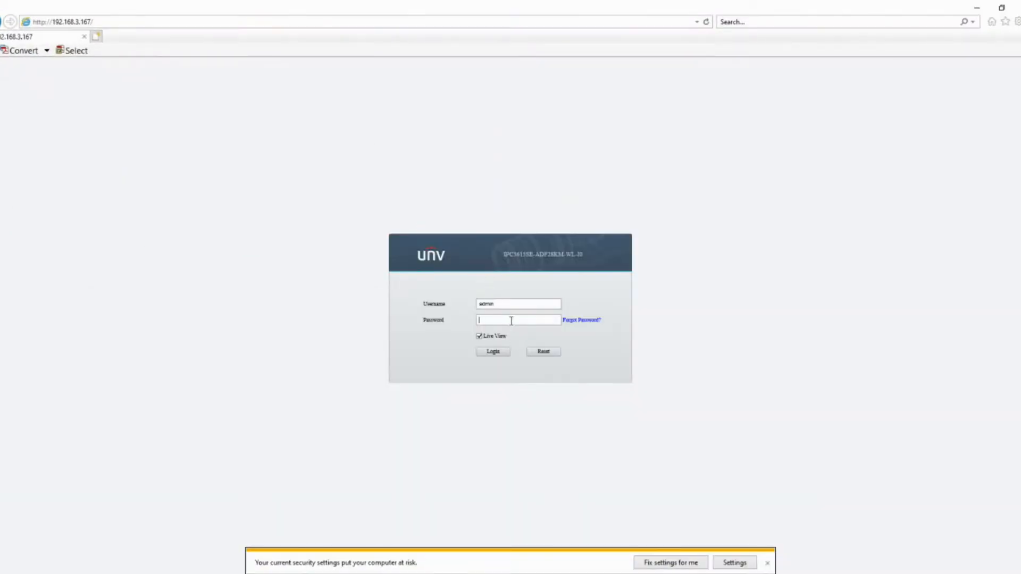
left_click(768, 563)
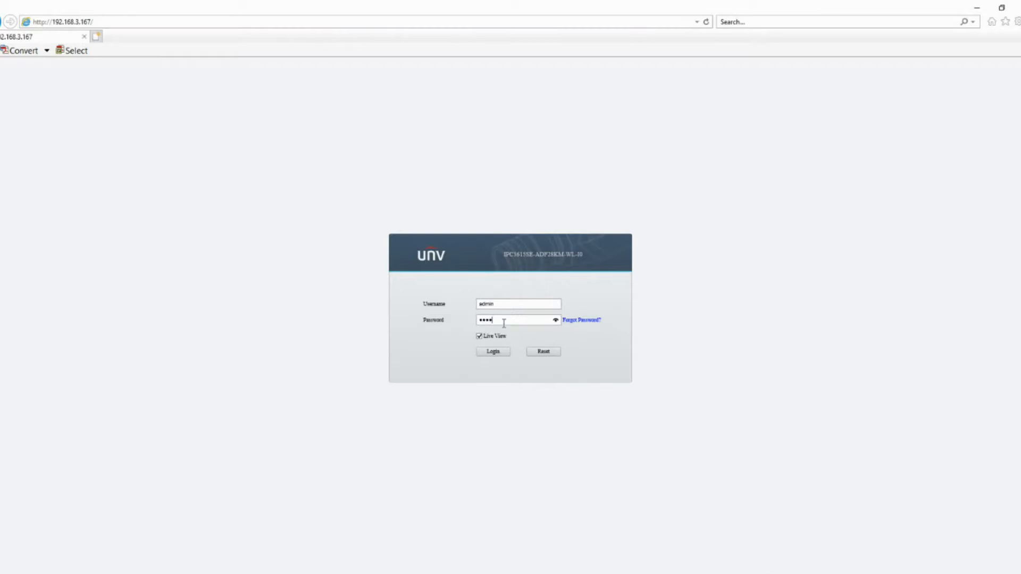
left_click(491, 352)
- Read through the Uniview privacy policy and accept it
left_click(134, 337)
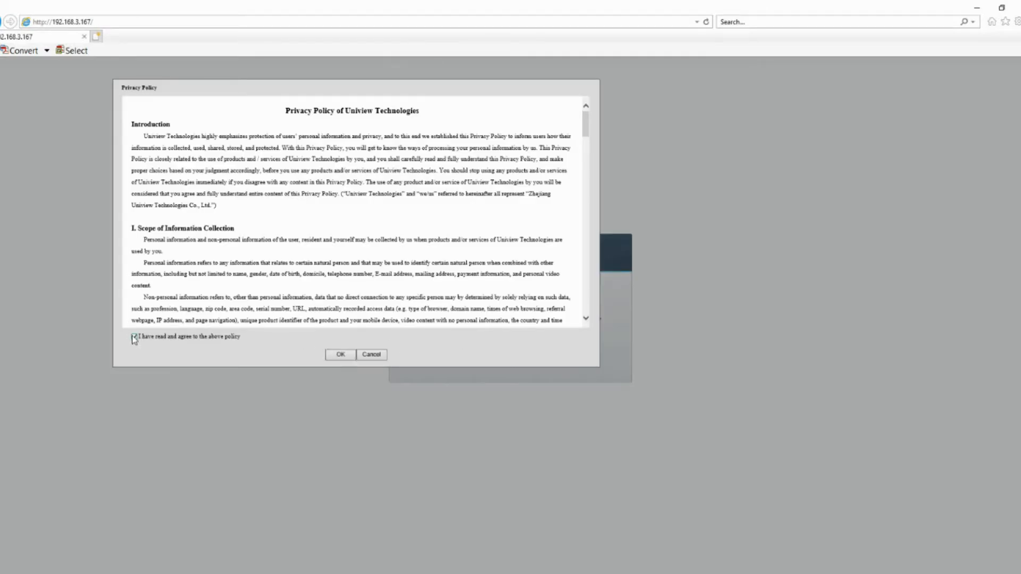
scroll(371, 255, "down", 20)
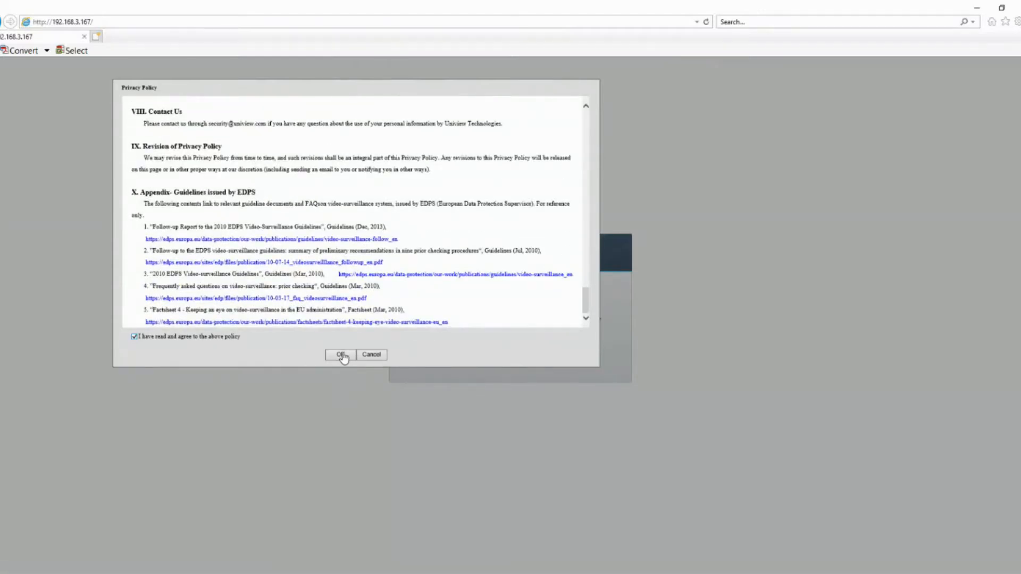
left_click(342, 356)
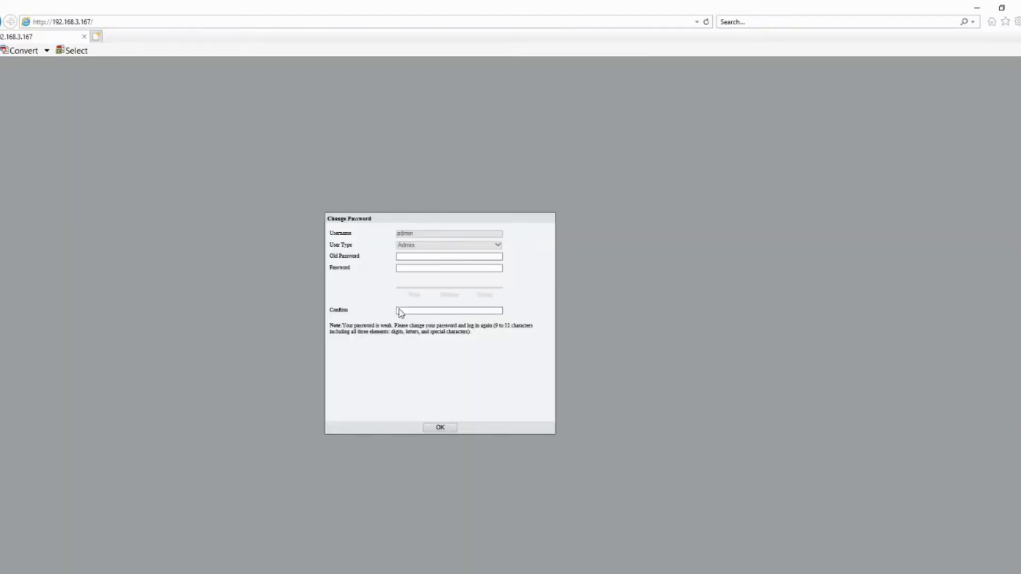
- Enter the old password, a new password and its confirmation for the admin account, and submit the change
left_click(441, 260)
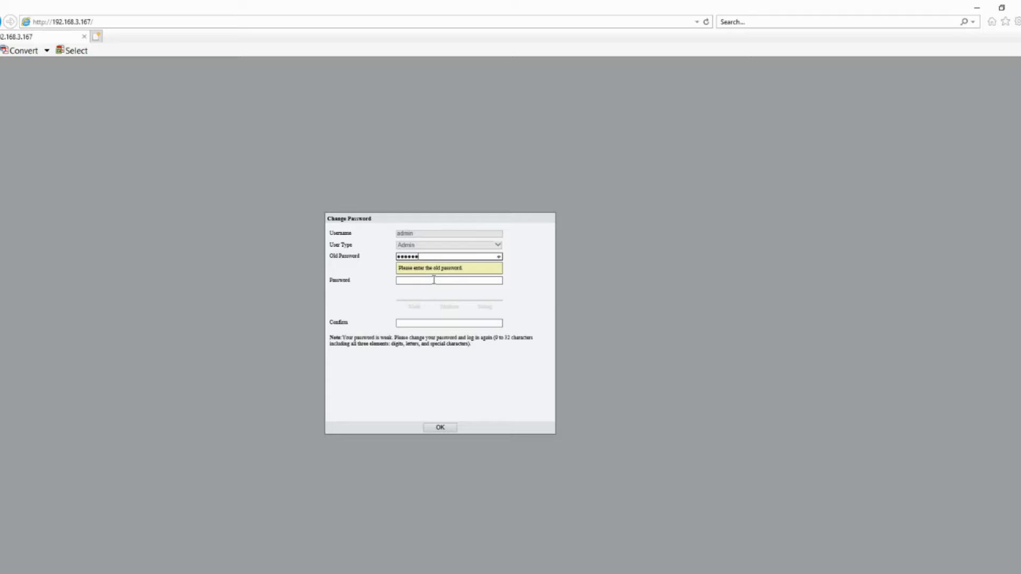
left_click(434, 280)
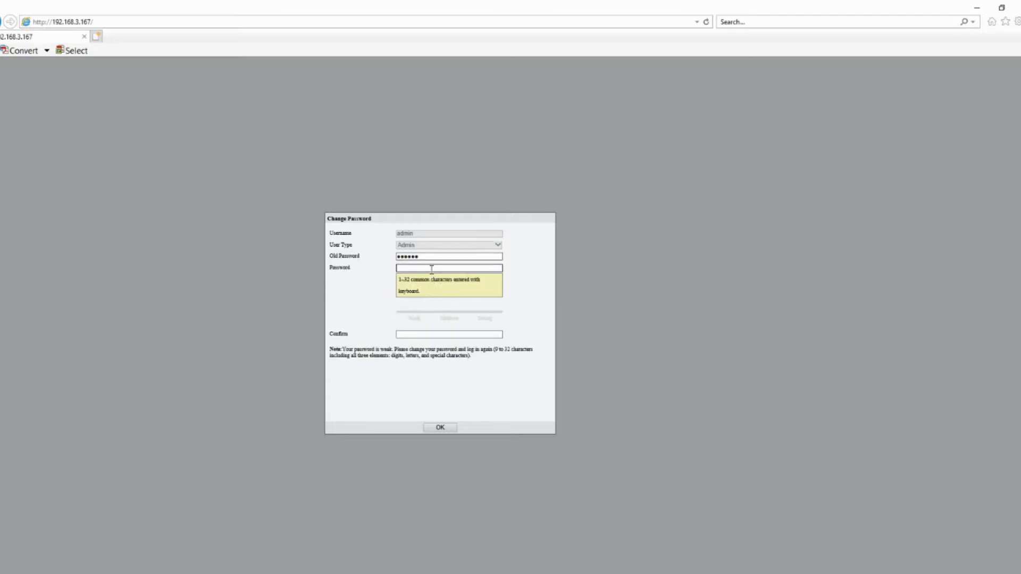
type("••••••••••")
key("Tab")
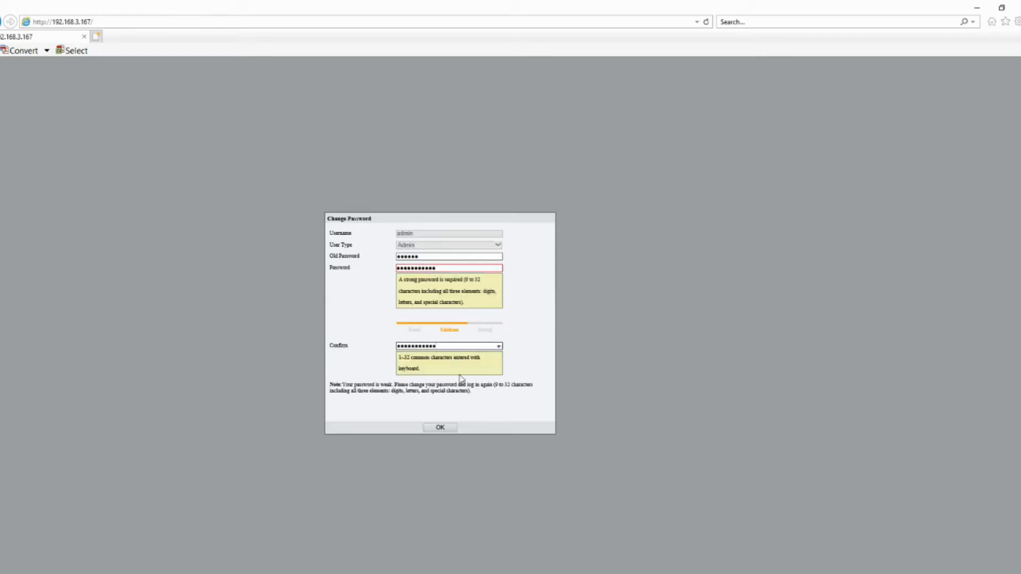
left_click(443, 428)
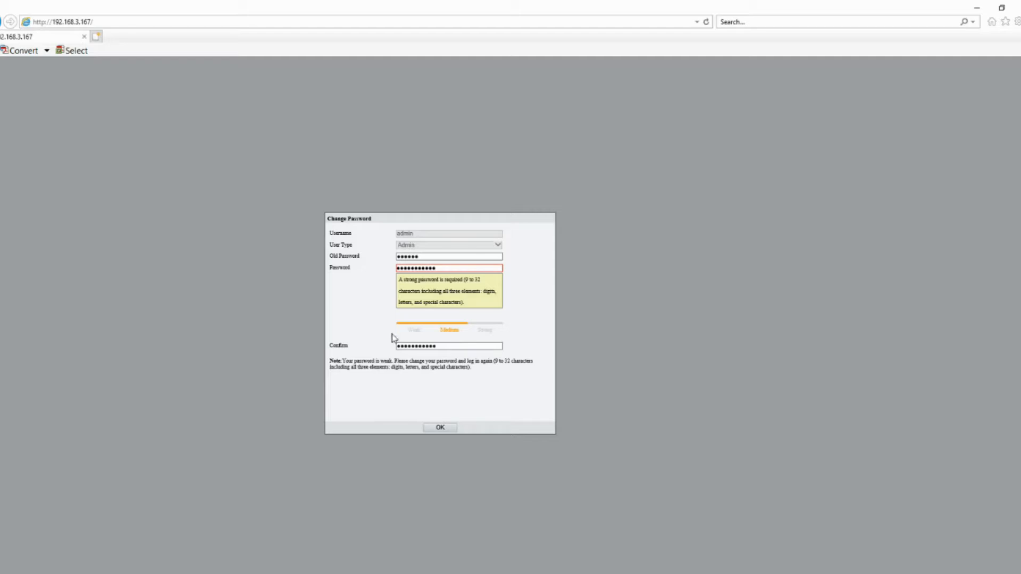
- Strengthen the new admin password in both password fields, accept the change and log in again with it
left_click(448, 268)
type("!")
left_click(450, 334)
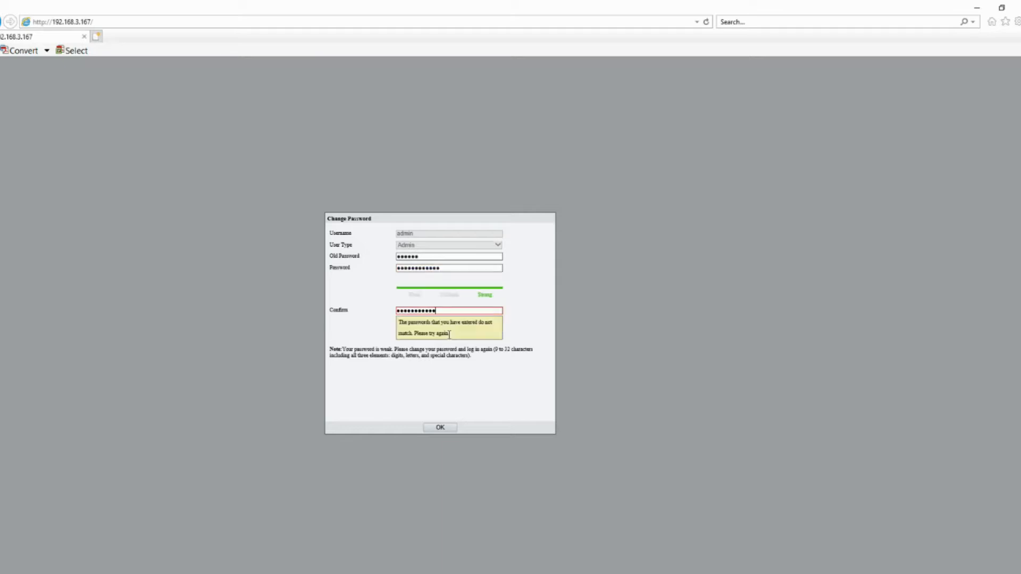
left_click(438, 427)
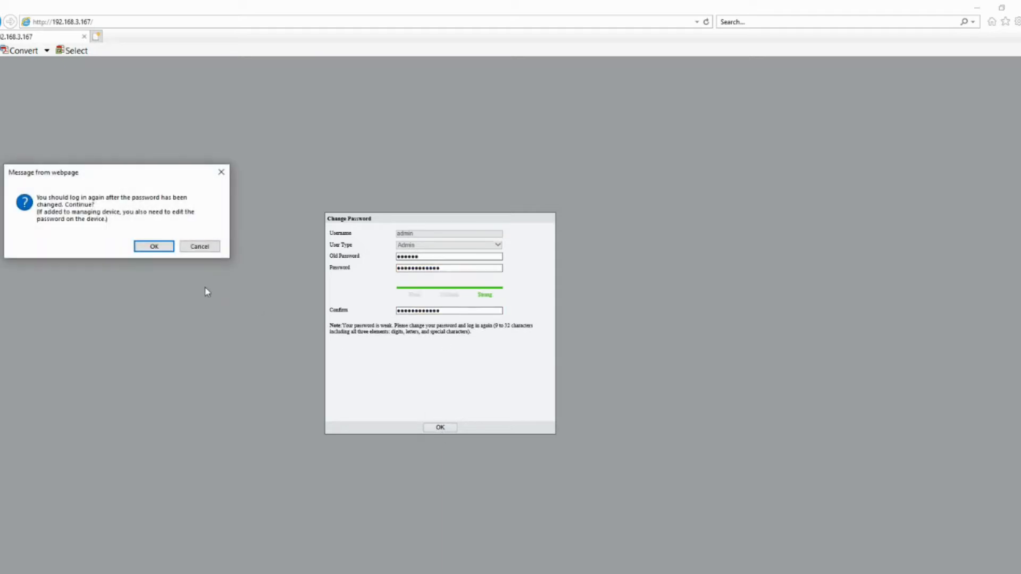
left_click(153, 247)
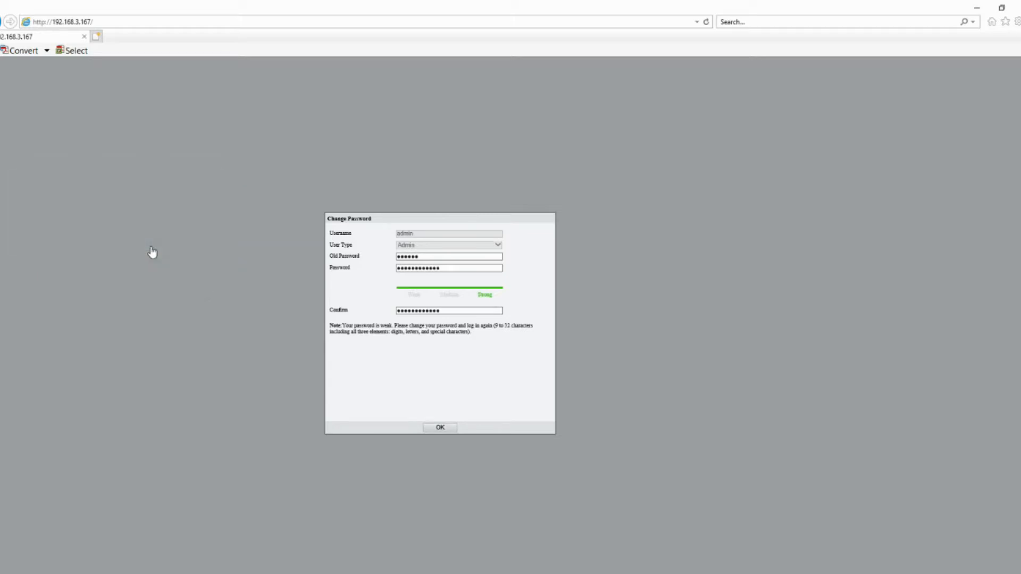
left_click(440, 427)
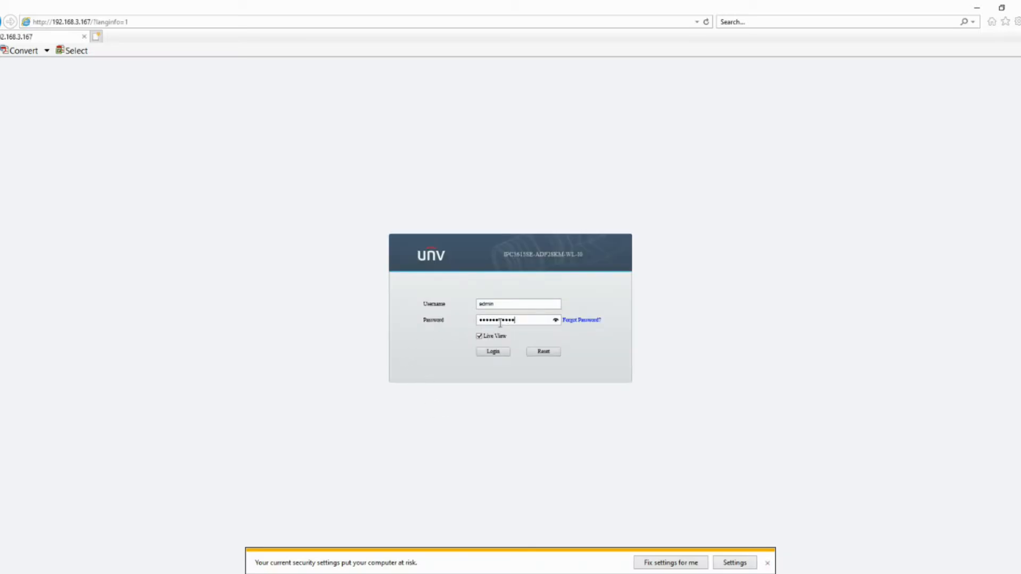
left_click(496, 353)
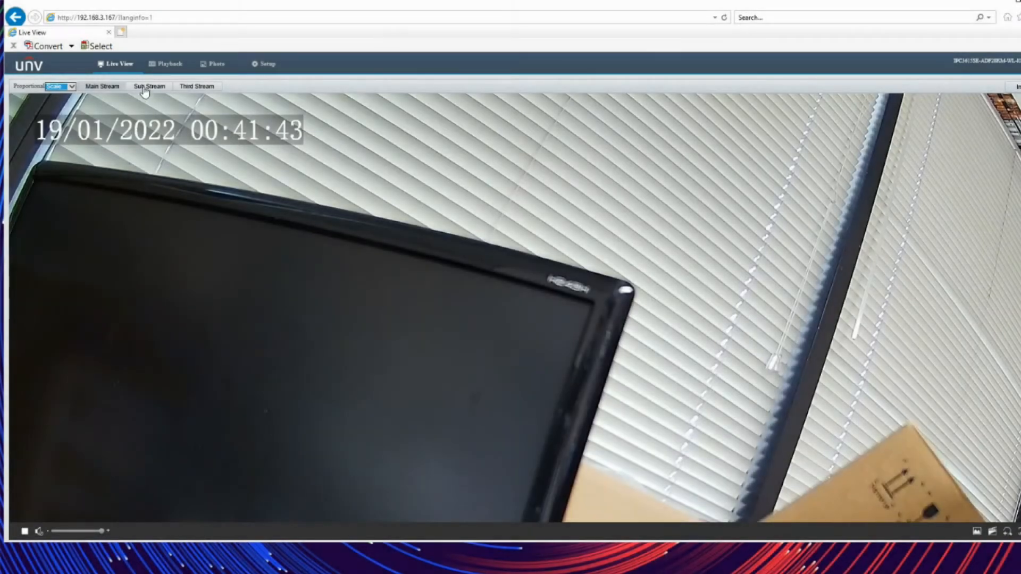
- Compare the sub stream and third stream in the live view, and return to the main stream
left_click(144, 87)
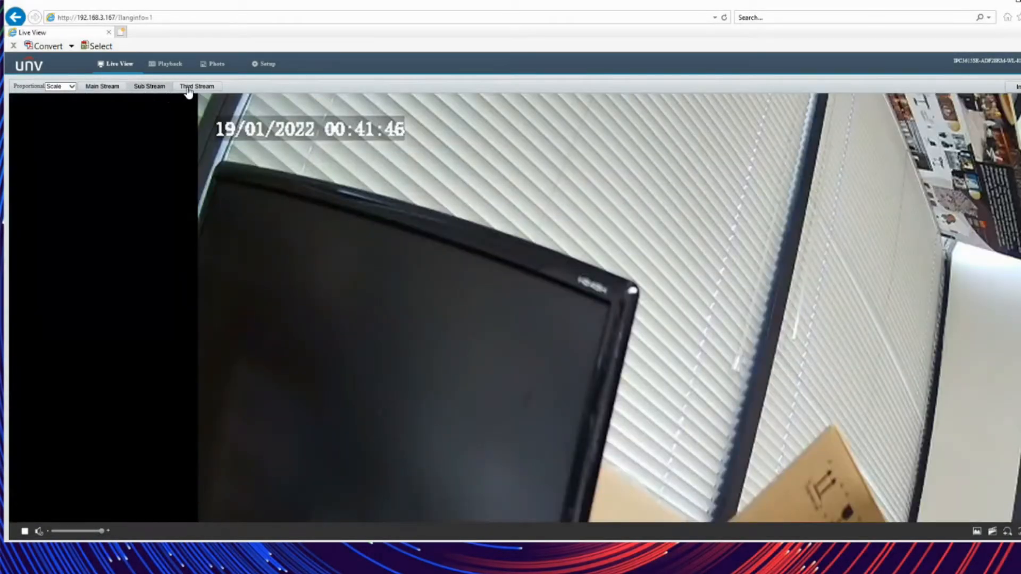
left_click(191, 87)
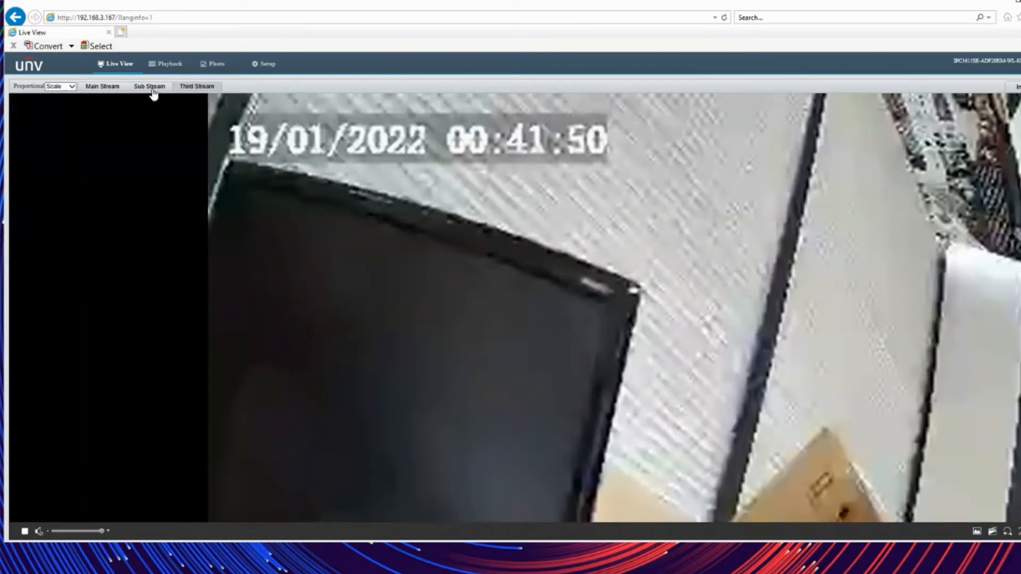
left_click(151, 88)
left_click(101, 88)
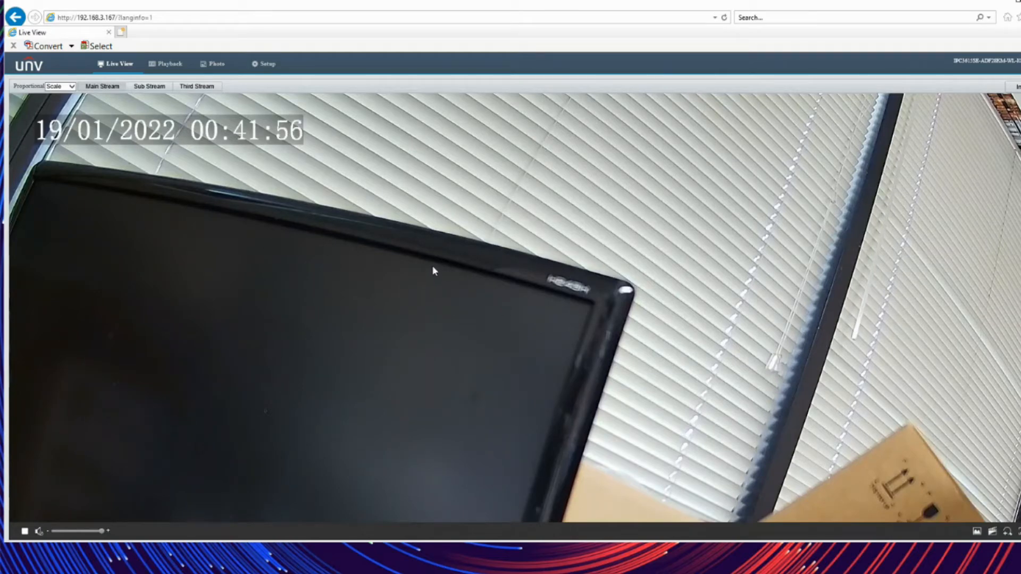
- Try digital zoom on the monitor in the live view, restore the full picture, and toggle the audio on and off
left_click(1008, 534)
left_click_drag(370, 211, 621, 384)
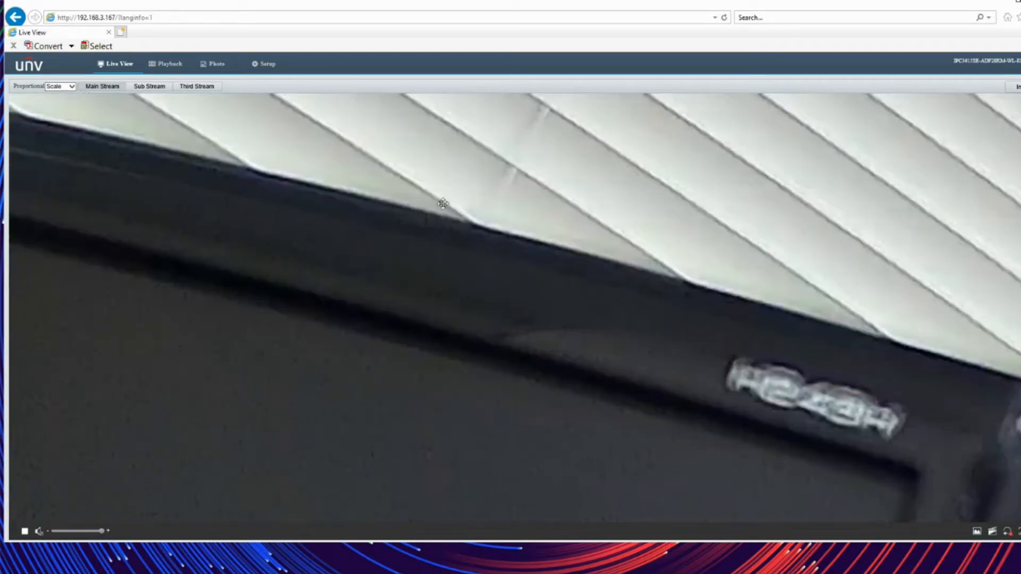
left_click_drag(446, 168, 560, 246)
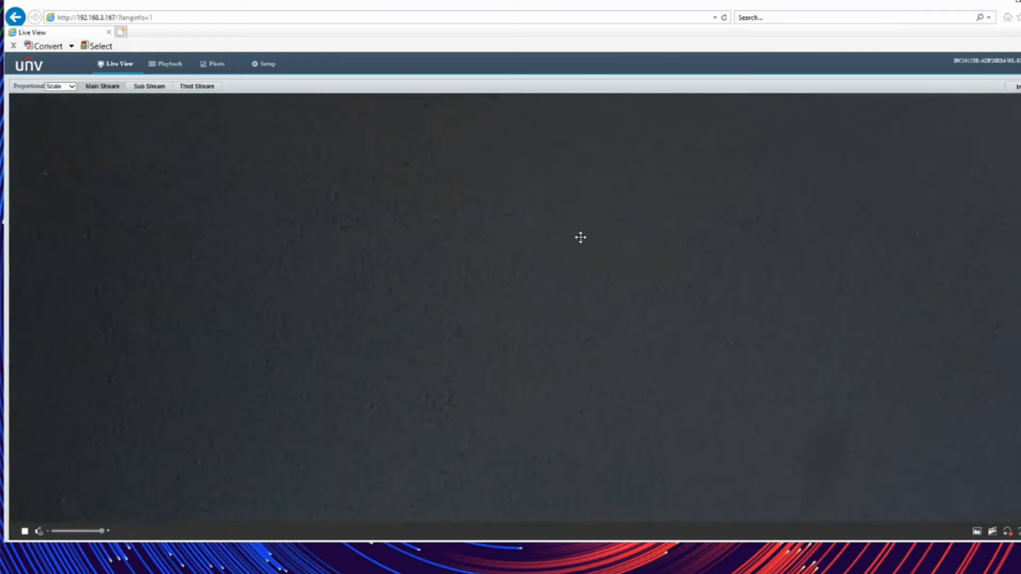
right_click(517, 305)
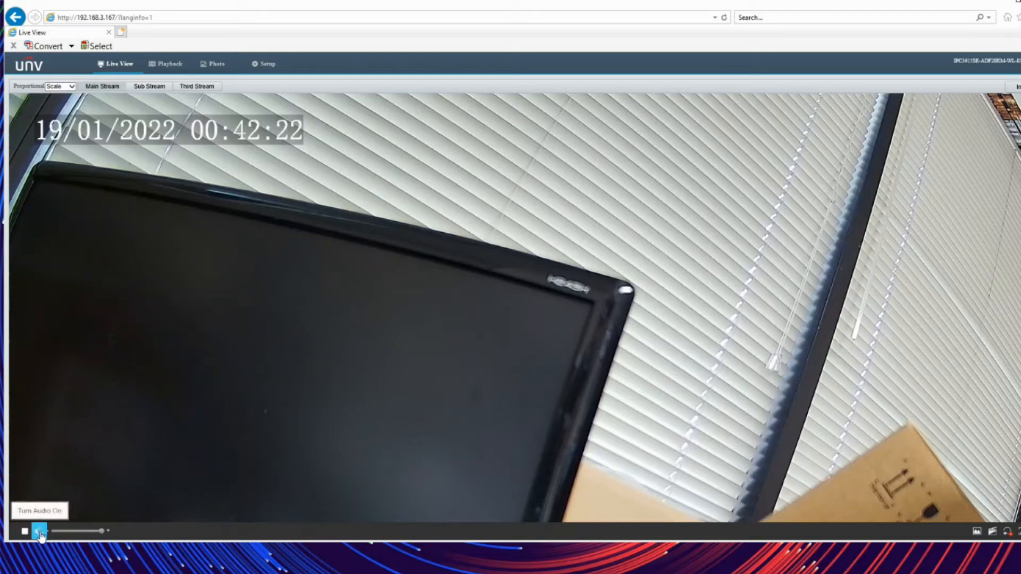
left_click(38, 532)
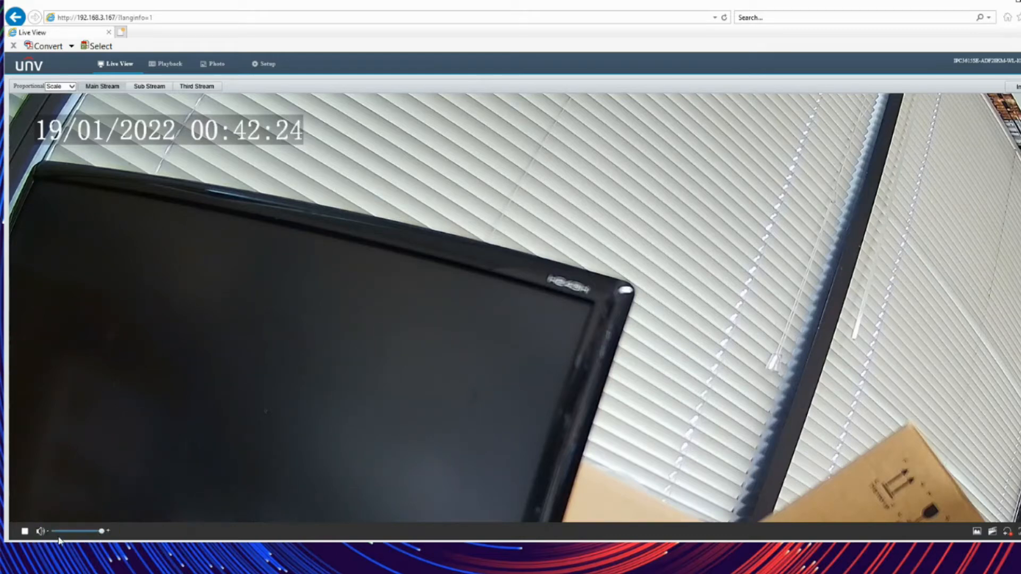
left_click(40, 533)
- Look over the camera's recording playback page and its stored photo list
left_click(160, 66)
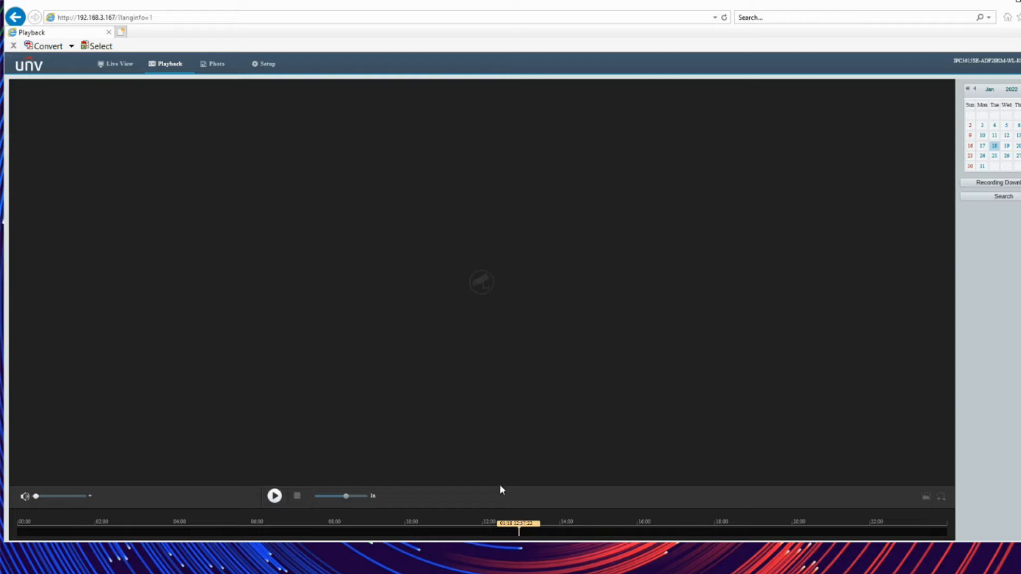
left_click(215, 73)
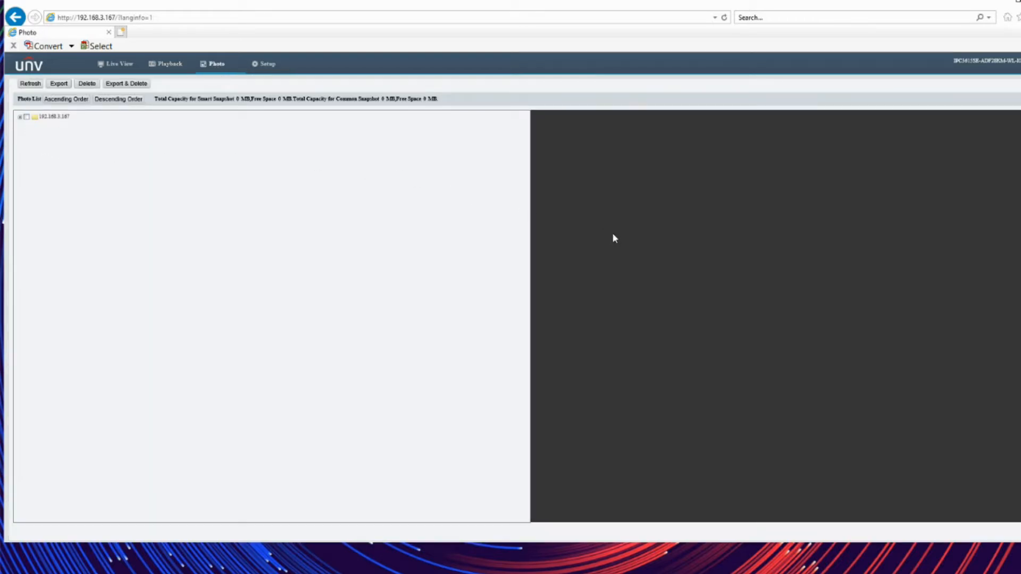
left_click(21, 117)
- Look over the camera's basic information and local parameters in its setup pages
left_click(265, 69)
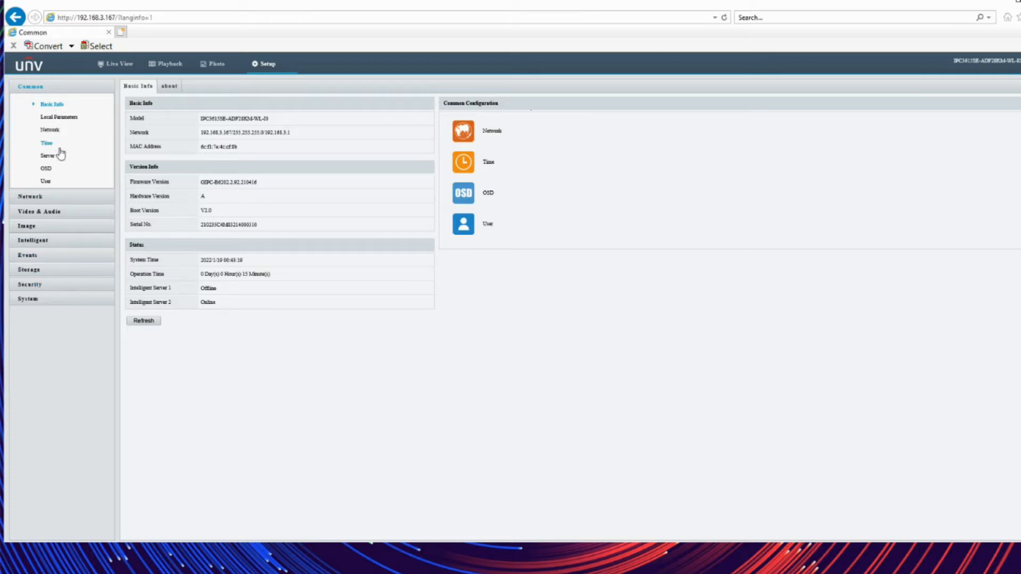
left_click(69, 117)
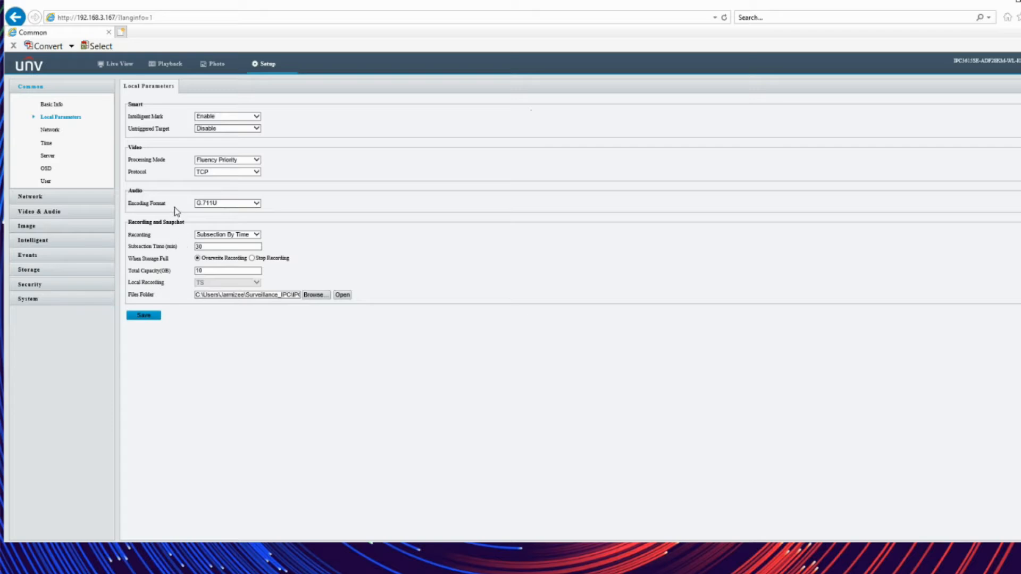
- Try static IP addressing in the common network settings and switch the address mode back to DHCP
left_click(53, 131)
left_click(221, 108)
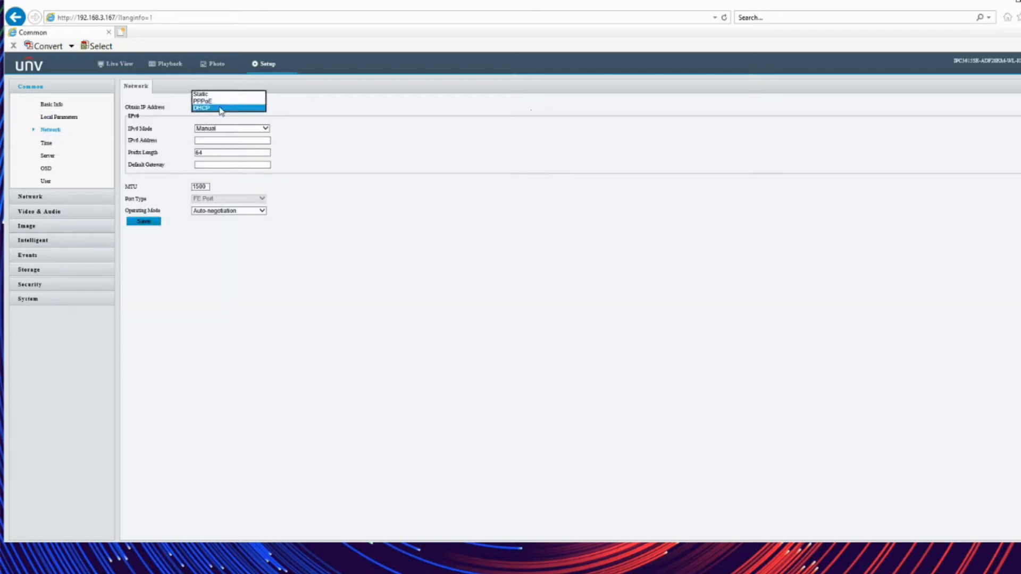
left_click(220, 95)
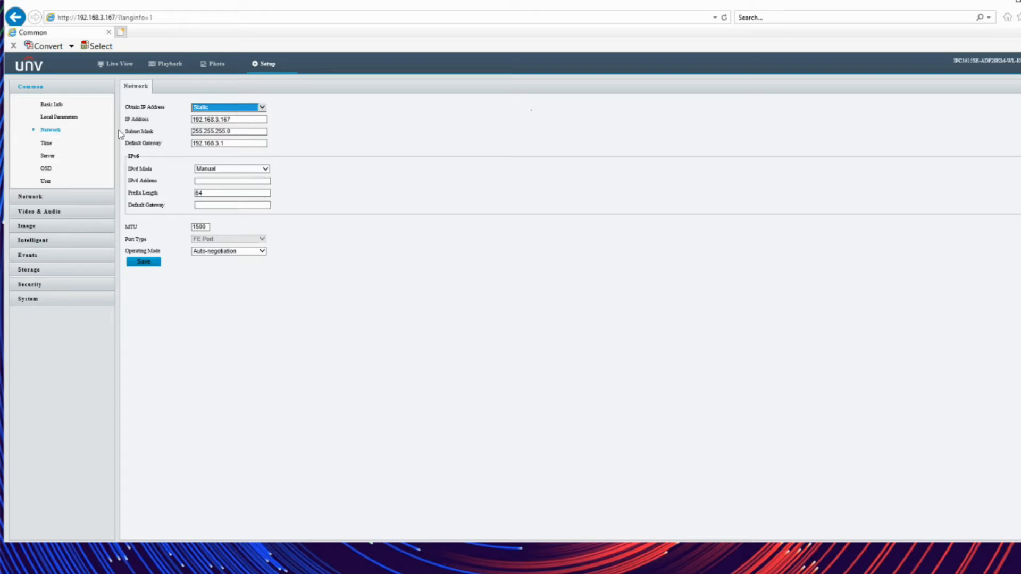
left_click(230, 108)
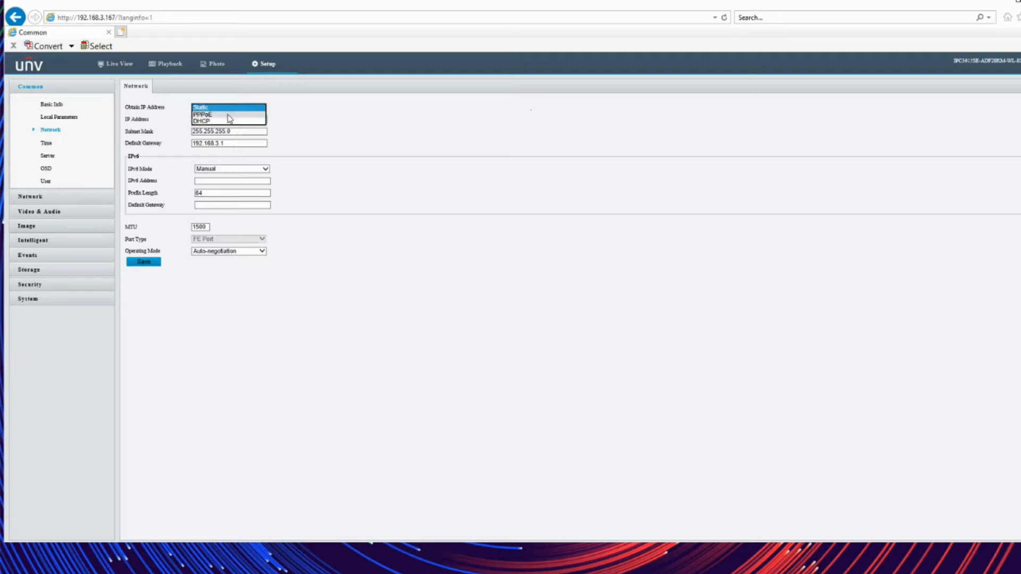
left_click(228, 121)
left_click(218, 108)
left_click(212, 115)
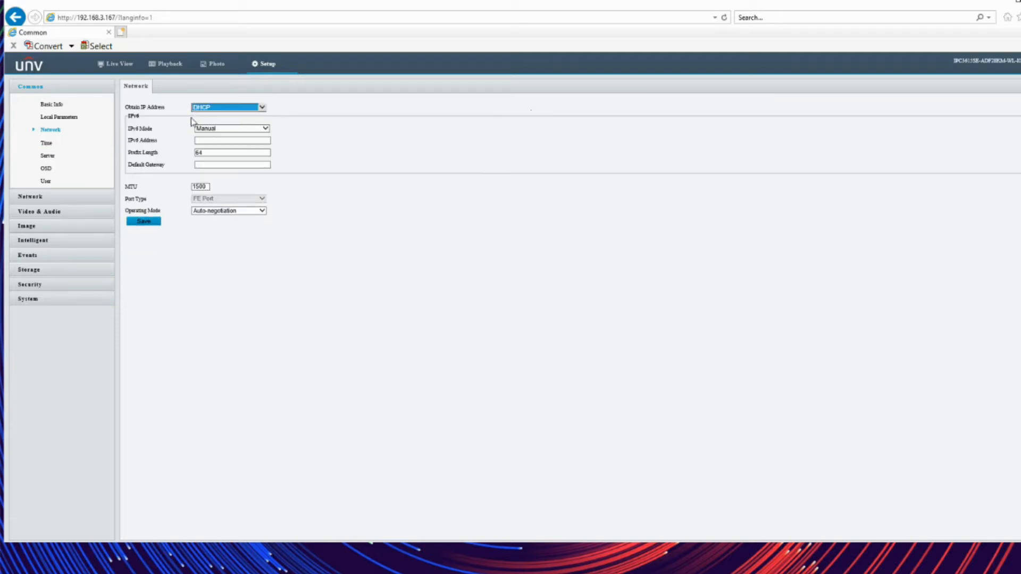
- Set the camera's time zone to (UTC-08:00) Pacific Standard Time, sync its clock with the computer time and save
left_click(45, 145)
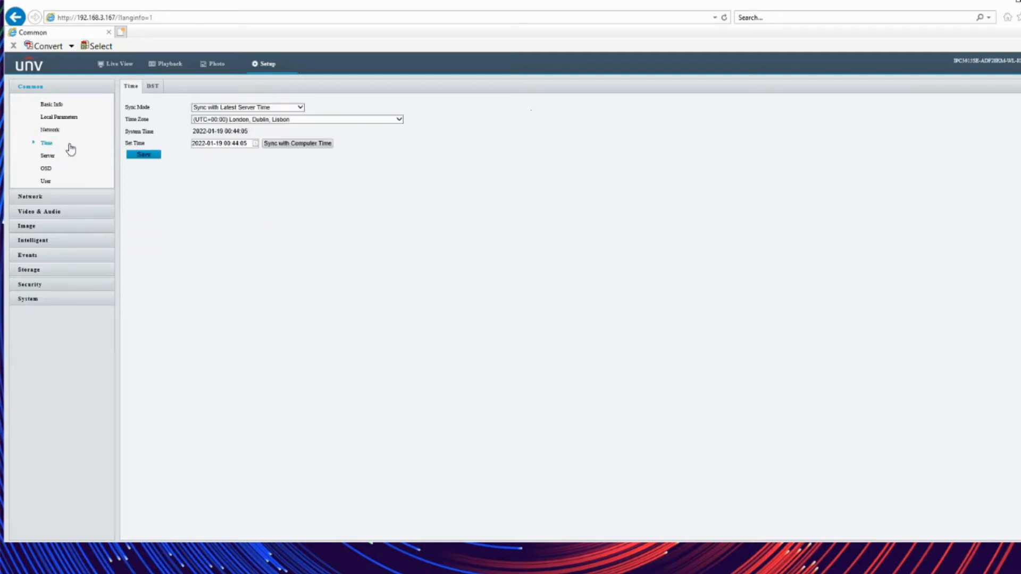
left_click(301, 119)
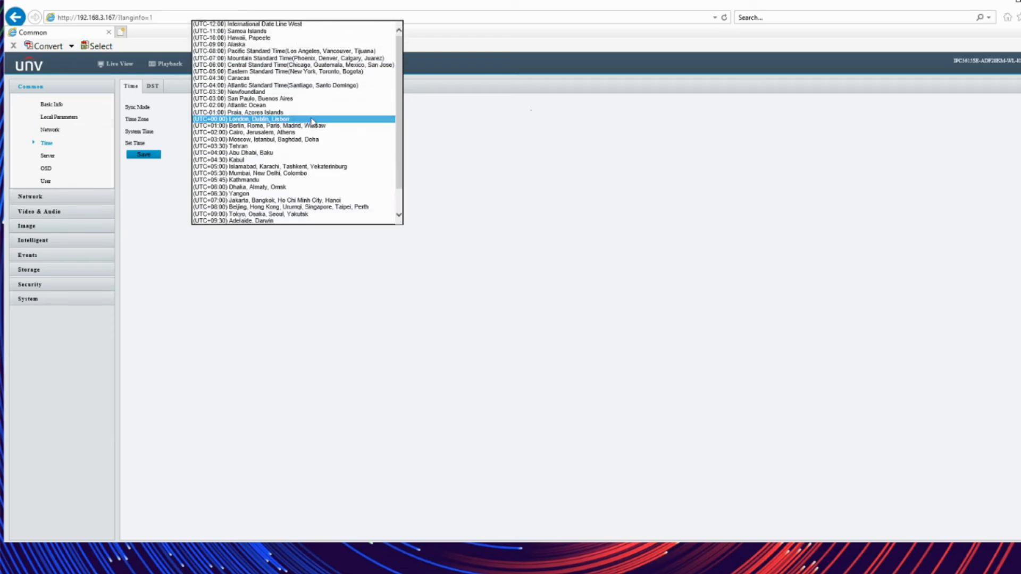
left_click(302, 51)
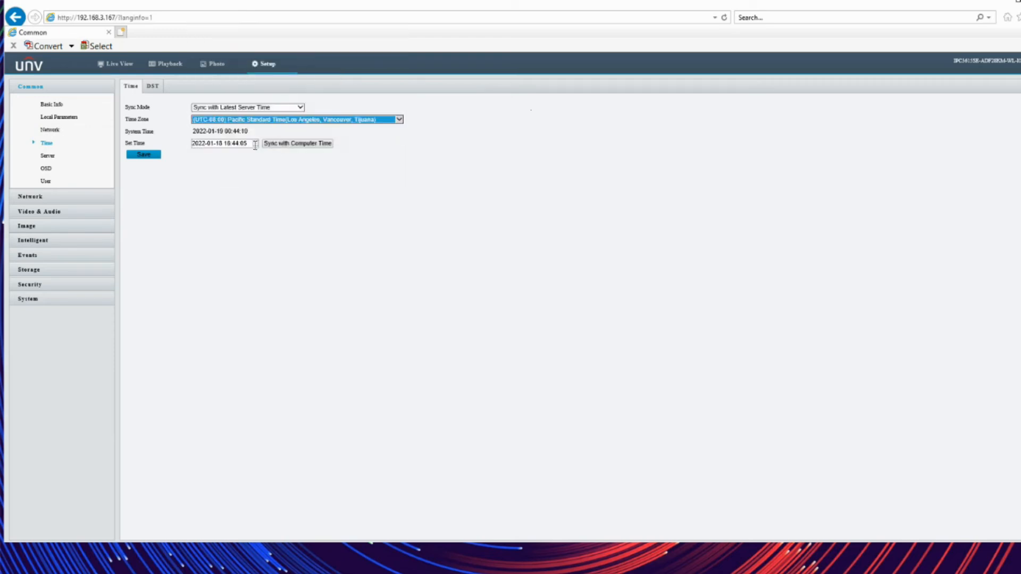
left_click(300, 147)
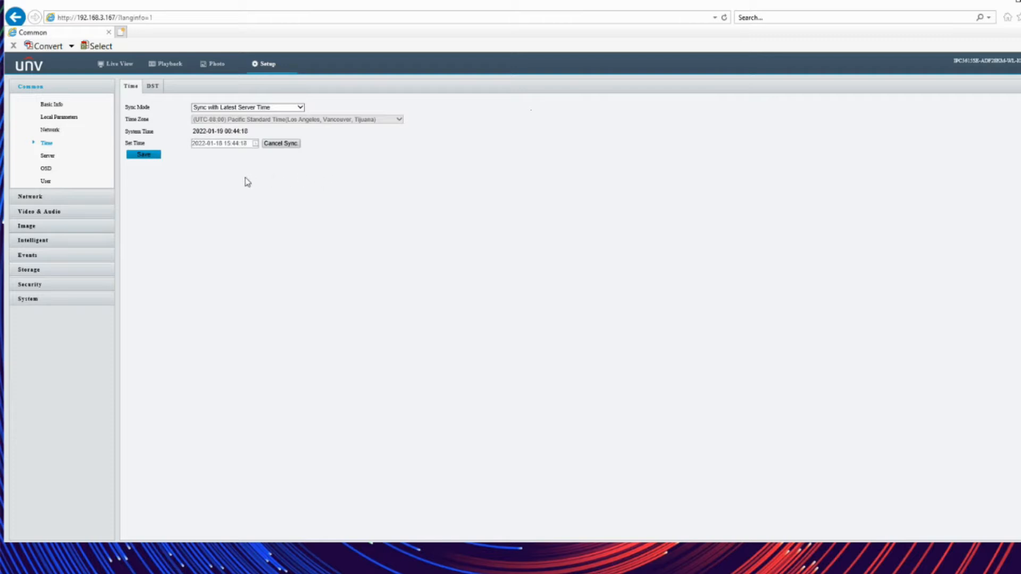
left_click(155, 156)
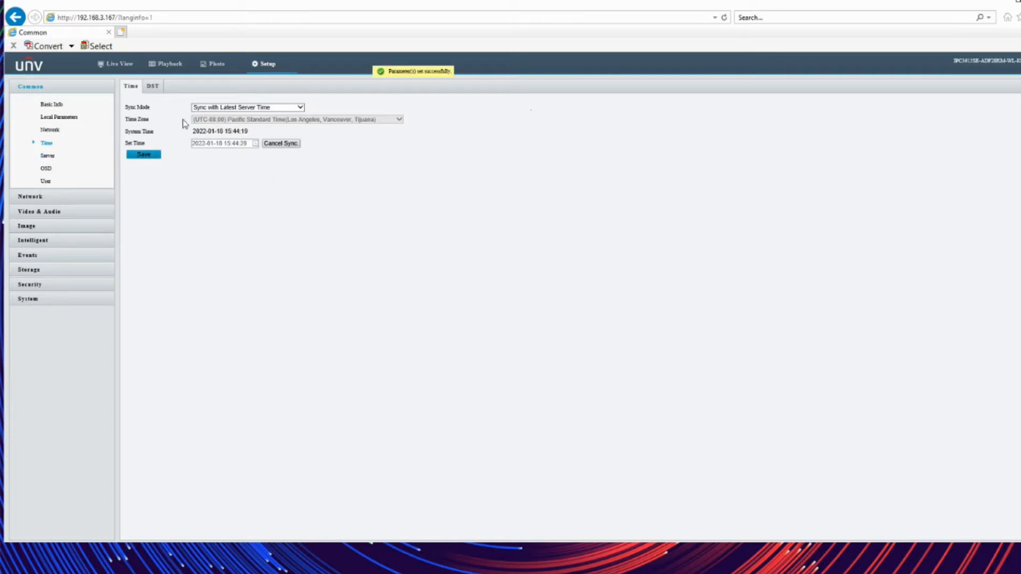
- Look over the intelligent server settings and the OSD content choices available for overlay 1
left_click(47, 156)
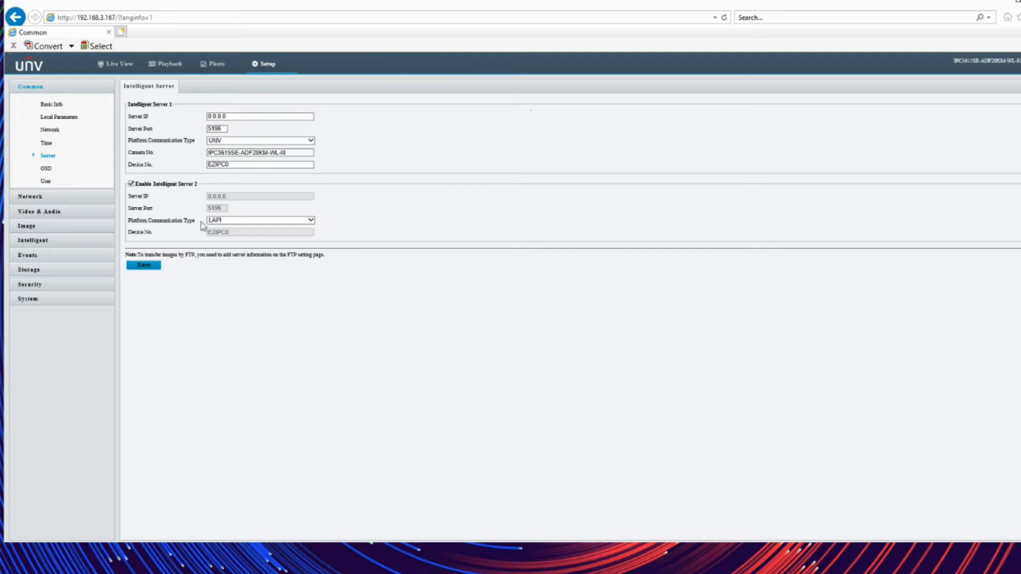
left_click(47, 169)
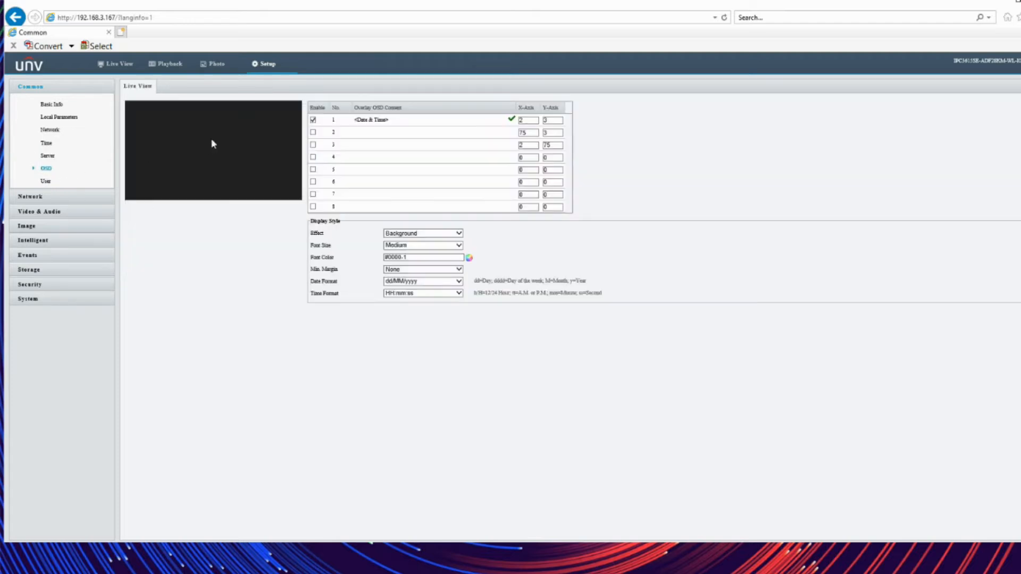
left_click(387, 120)
left_click(505, 121)
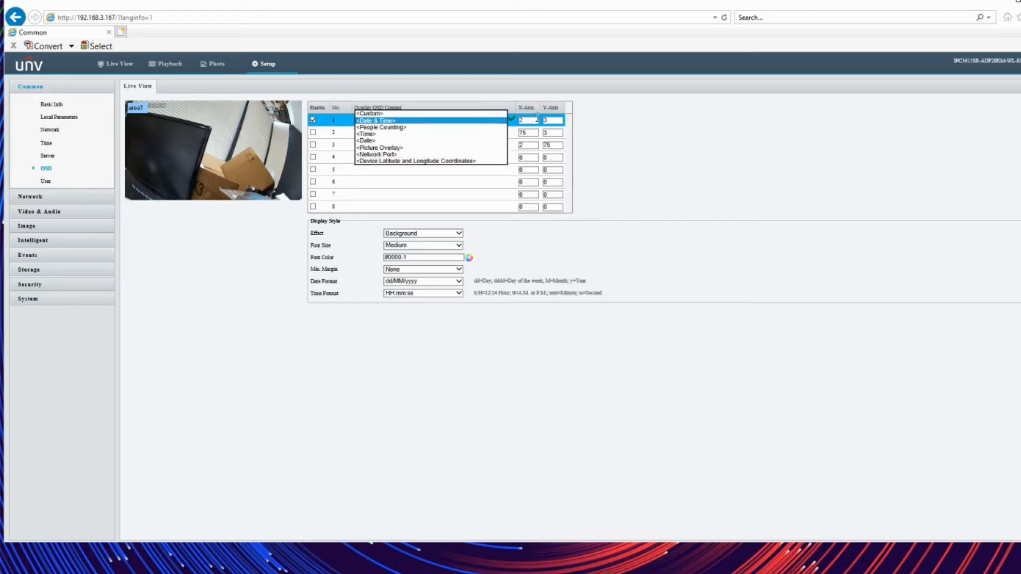
left_click(629, 245)
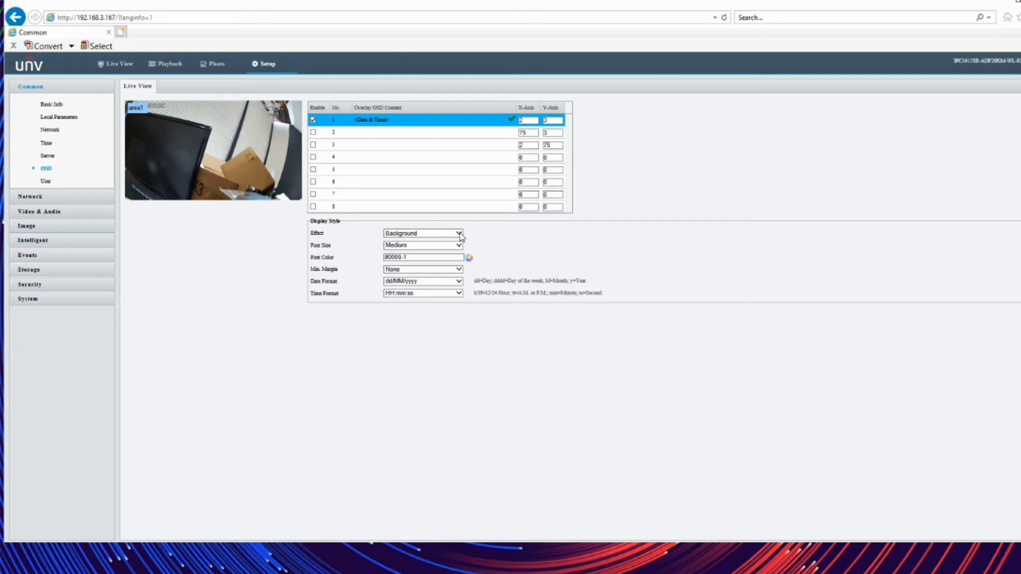
- Try adding a common user named guest to the user list, and abandon the new account
left_click(46, 181)
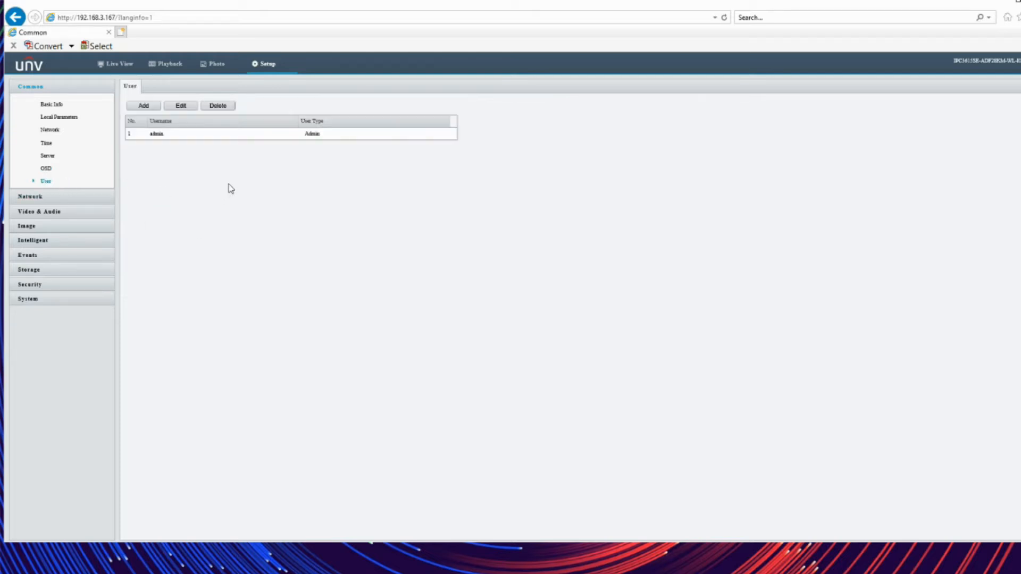
left_click(144, 105)
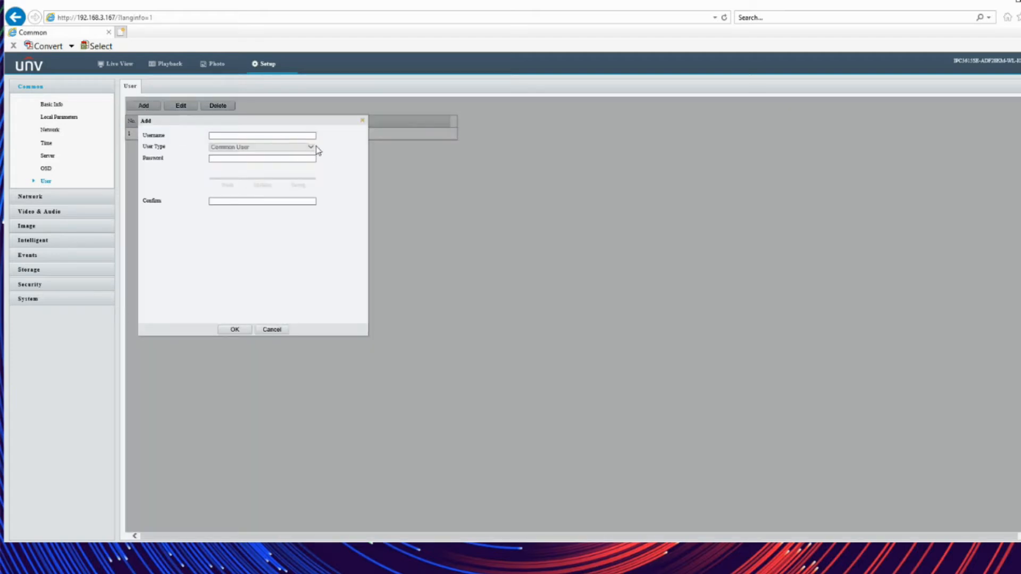
left_click(267, 135)
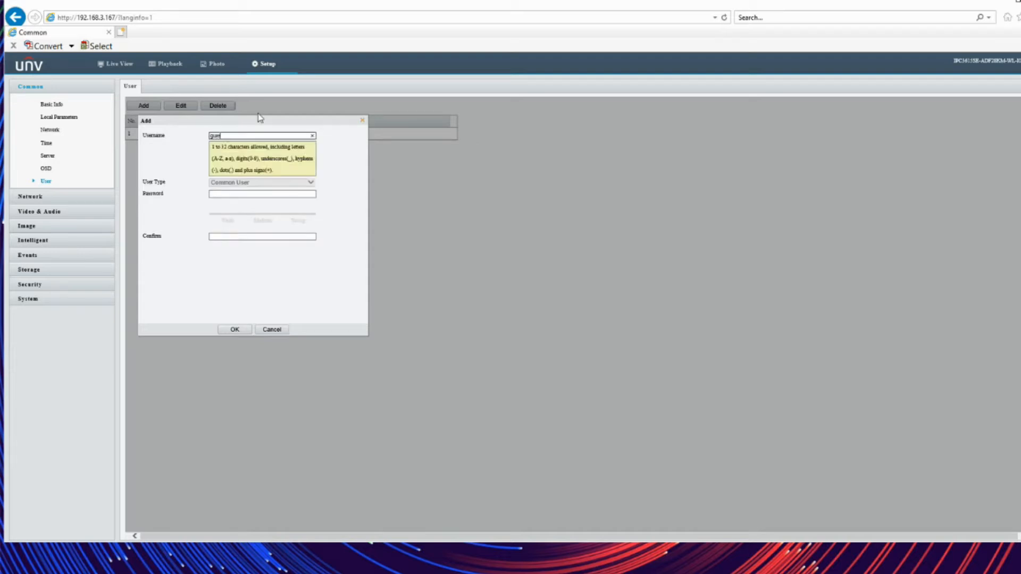
key("Tab")
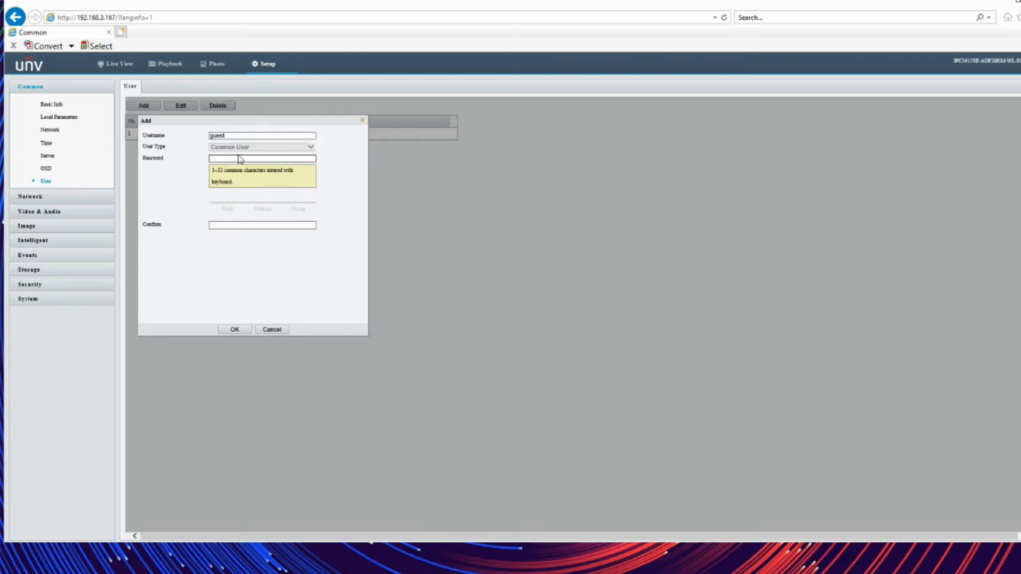
left_click(272, 329)
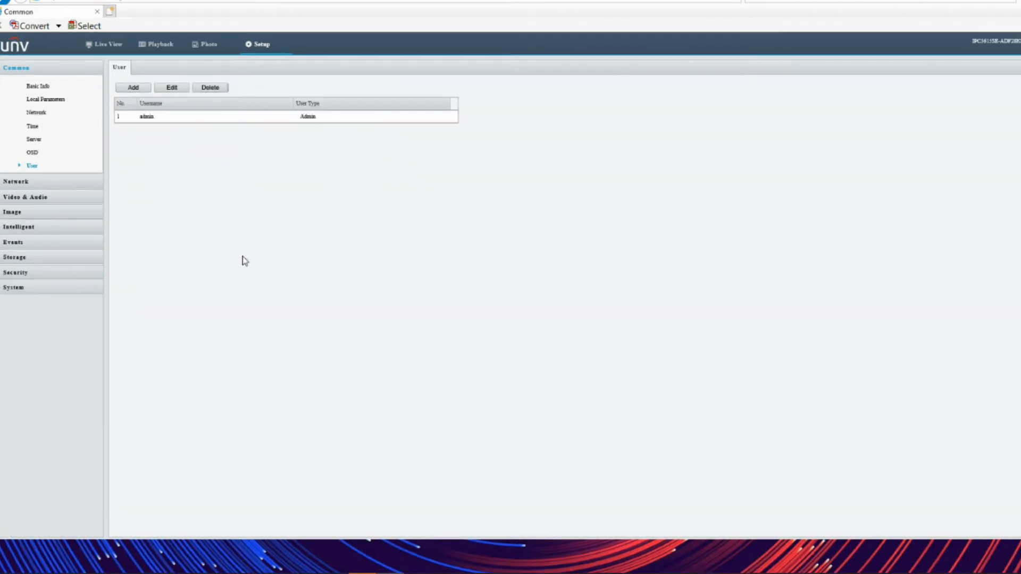
- View the admin account's edit form with its password fields, and close it without changes
left_click(164, 116)
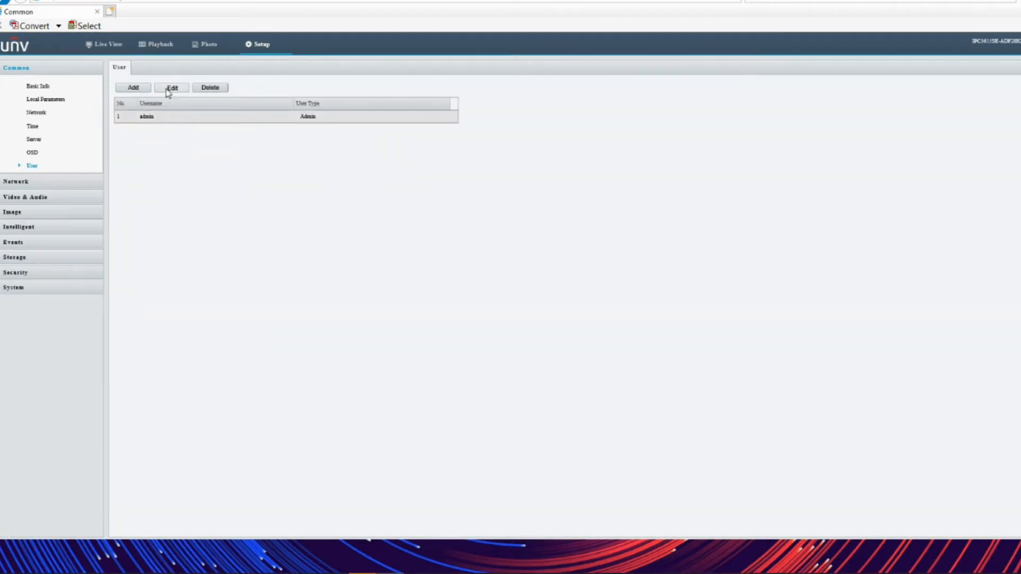
left_click(171, 88)
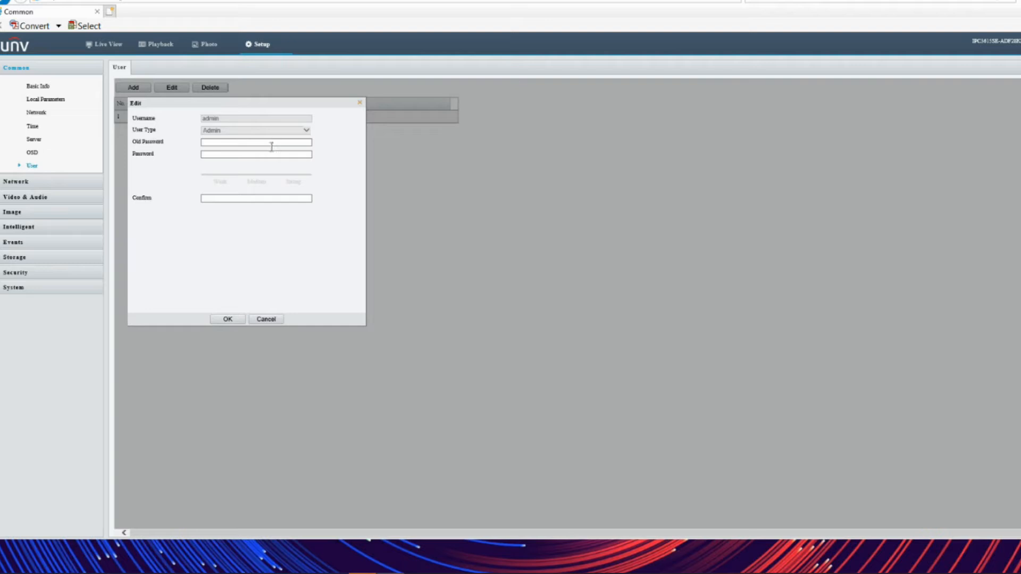
left_click(268, 320)
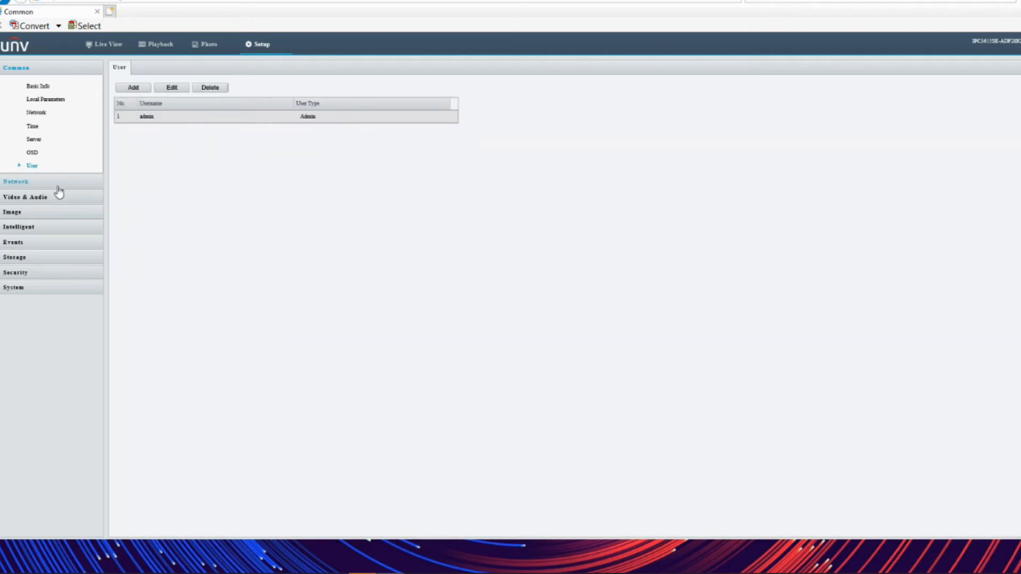
- Review the available IP address modes in the detailed network settings, leaving DHCP selected
left_click(18, 184)
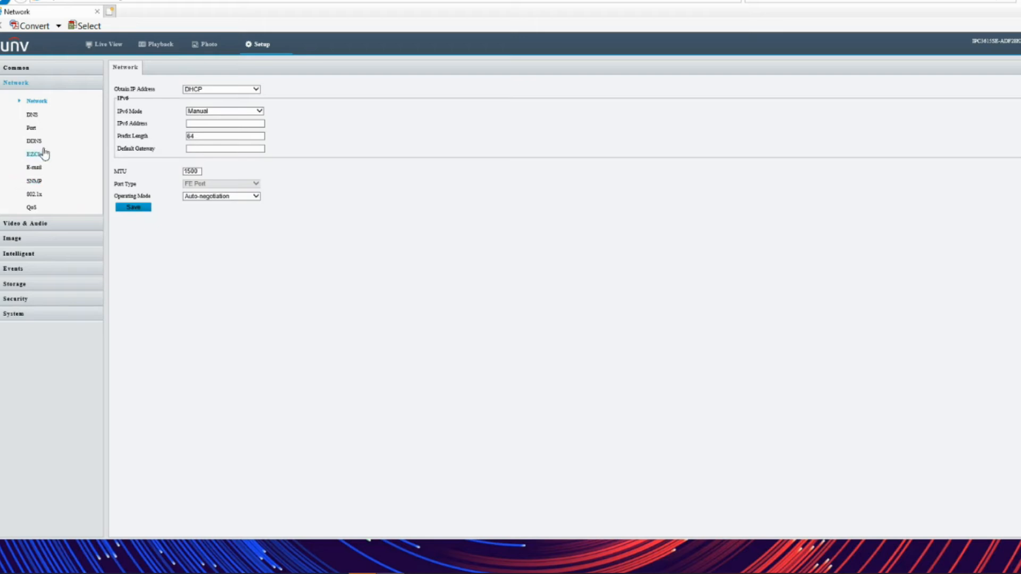
left_click(217, 90)
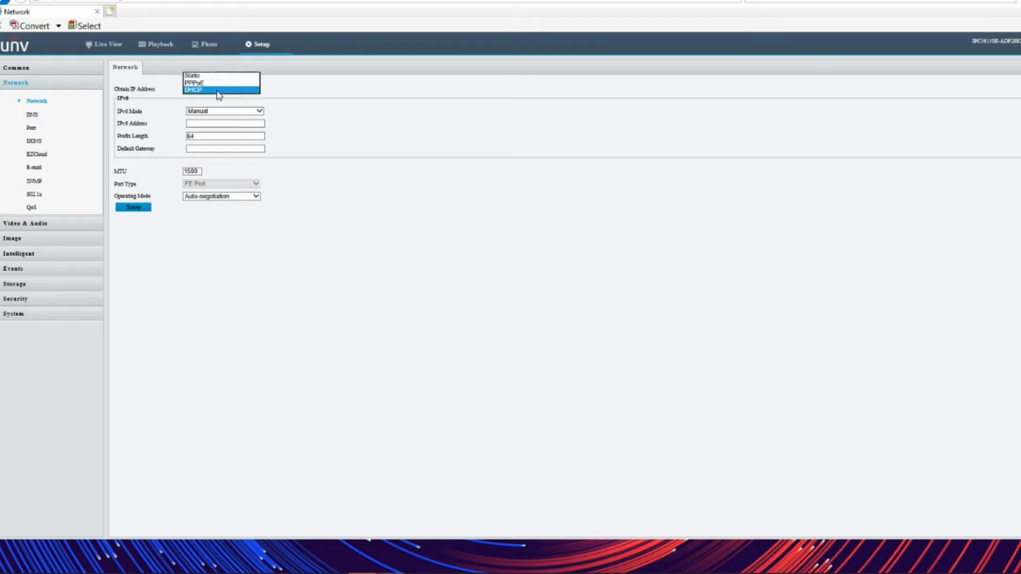
left_click(141, 129)
- Examine the preferred and alternate DNS server entries without changing them
left_click(41, 112)
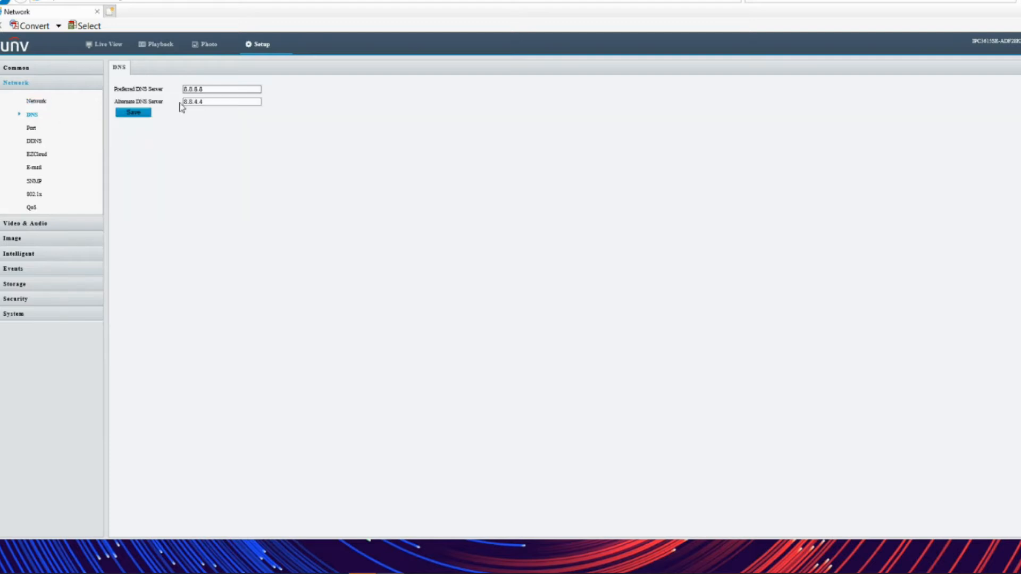
left_click_drag(228, 88, 169, 88)
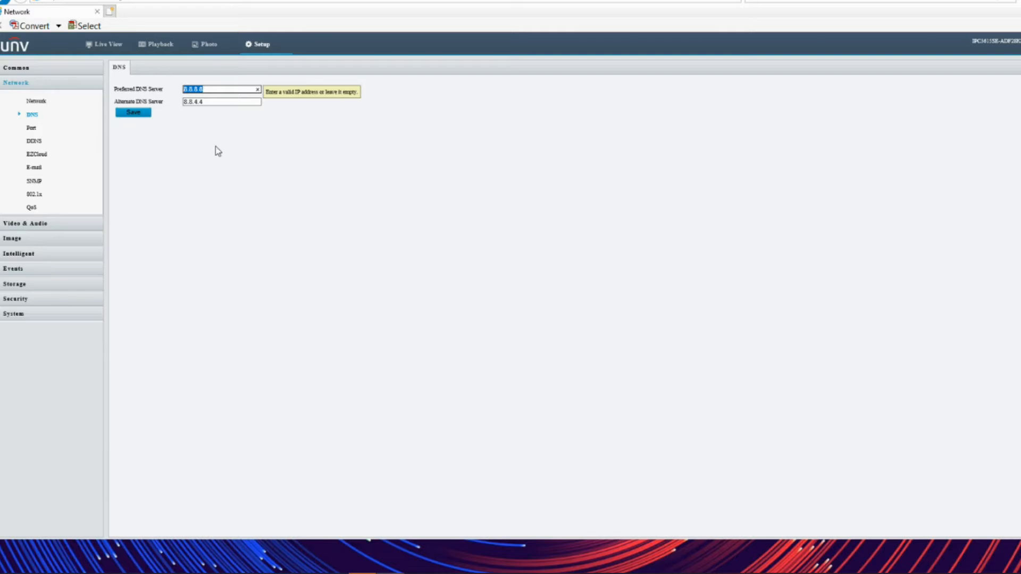
left_click(218, 92)
left_click_drag(201, 91, 155, 93)
left_click(218, 92)
left_click_drag(219, 91, 158, 91)
left_click(191, 202)
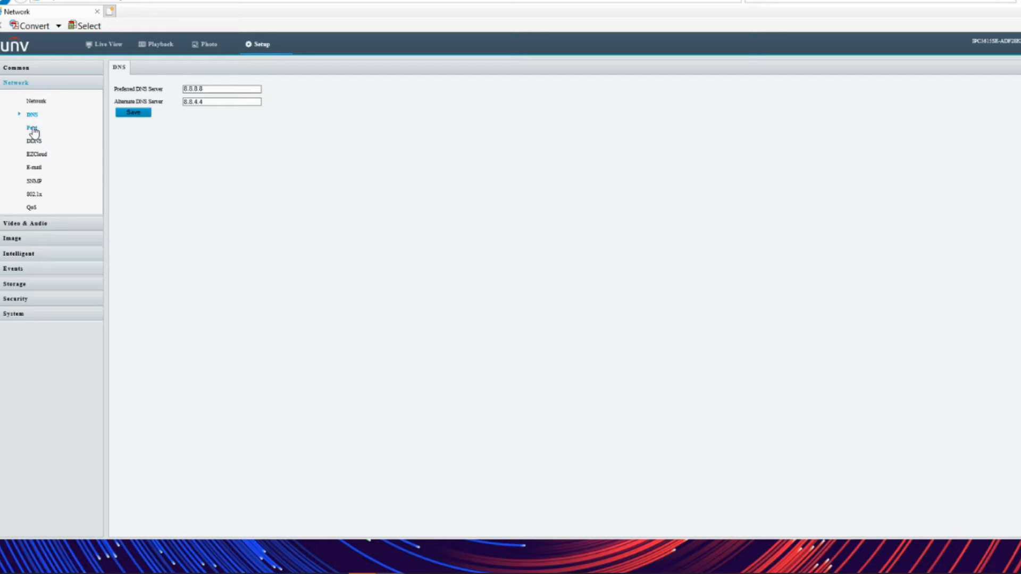
left_click(231, 88)
left_click(218, 169)
- Check the port numbers, try port mapping with its UPnP options, and switch it back off and save
left_click(30, 131)
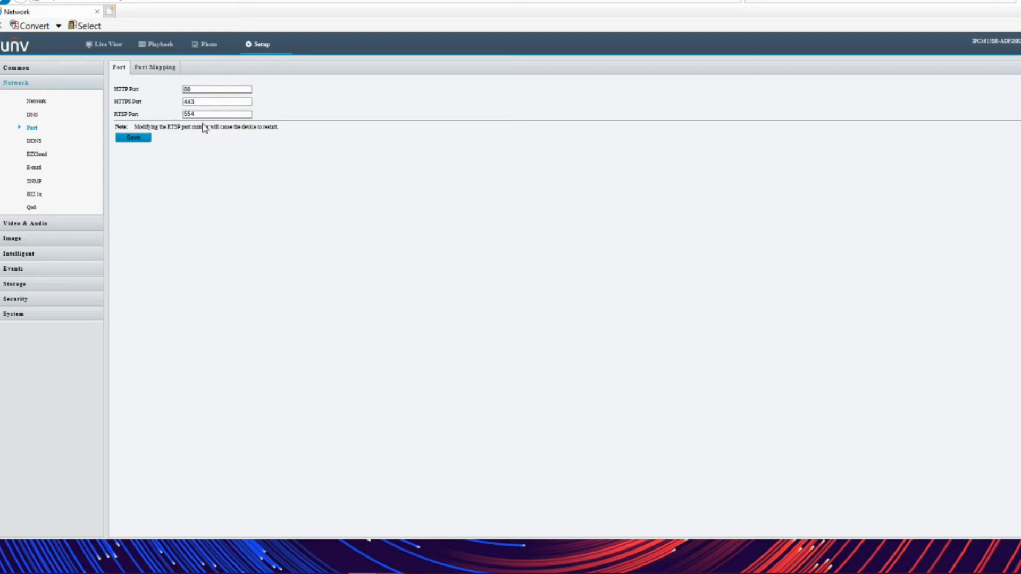
left_click(161, 76)
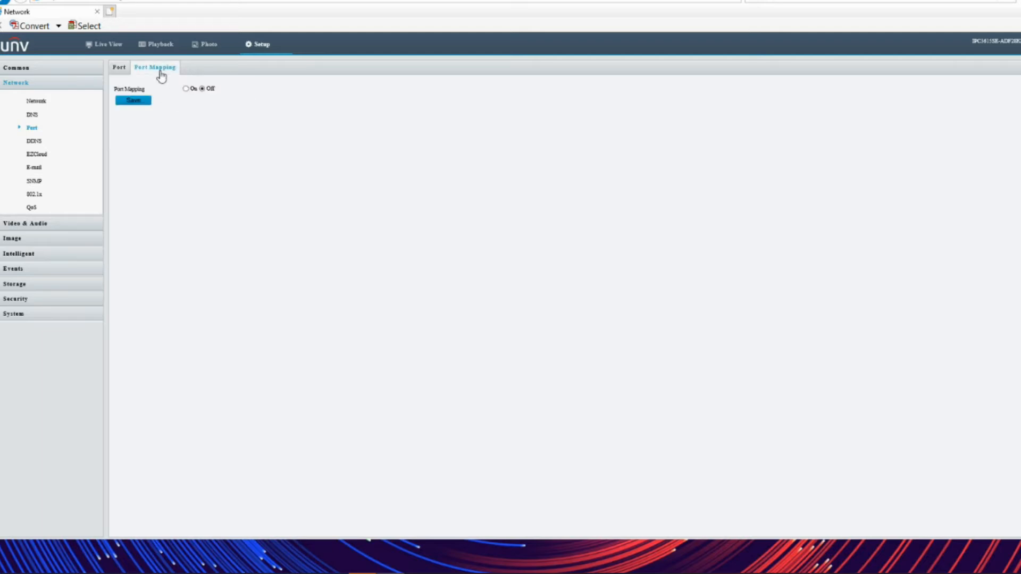
left_click(186, 90)
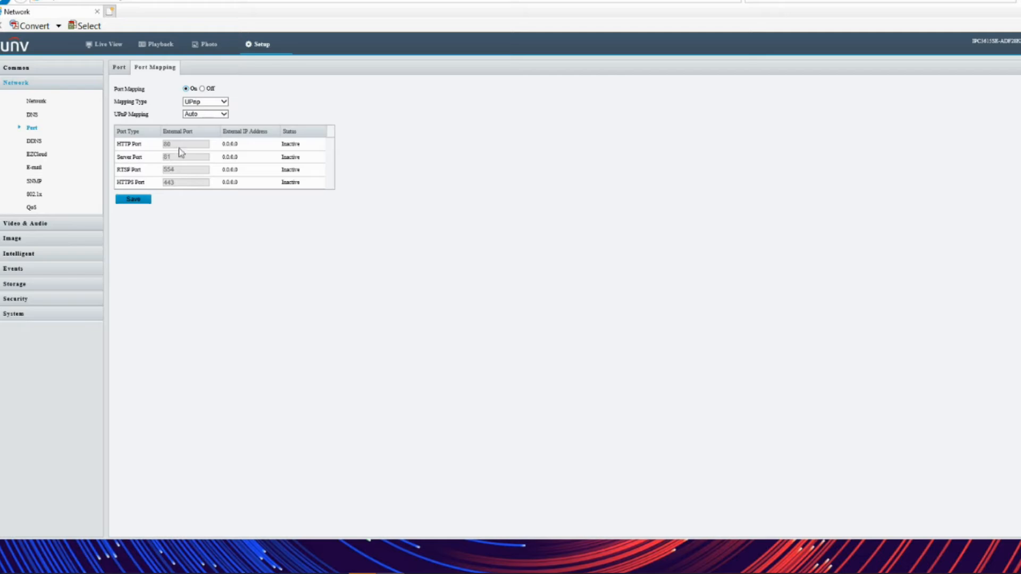
left_click(202, 89)
left_click(135, 102)
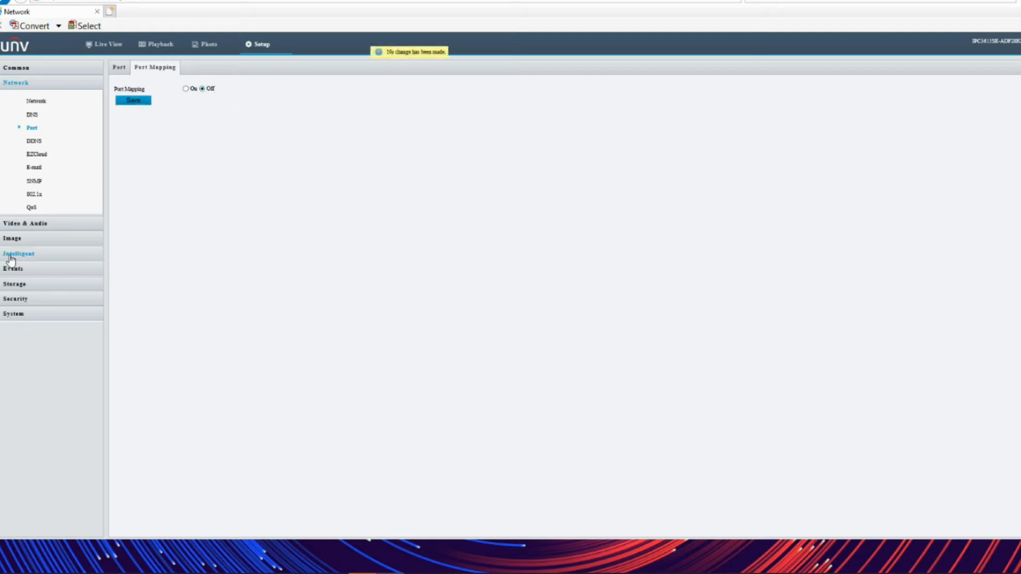
- Set the DDNS type to EZDDNS in the camera's dynamic DNS settings
left_click(35, 143)
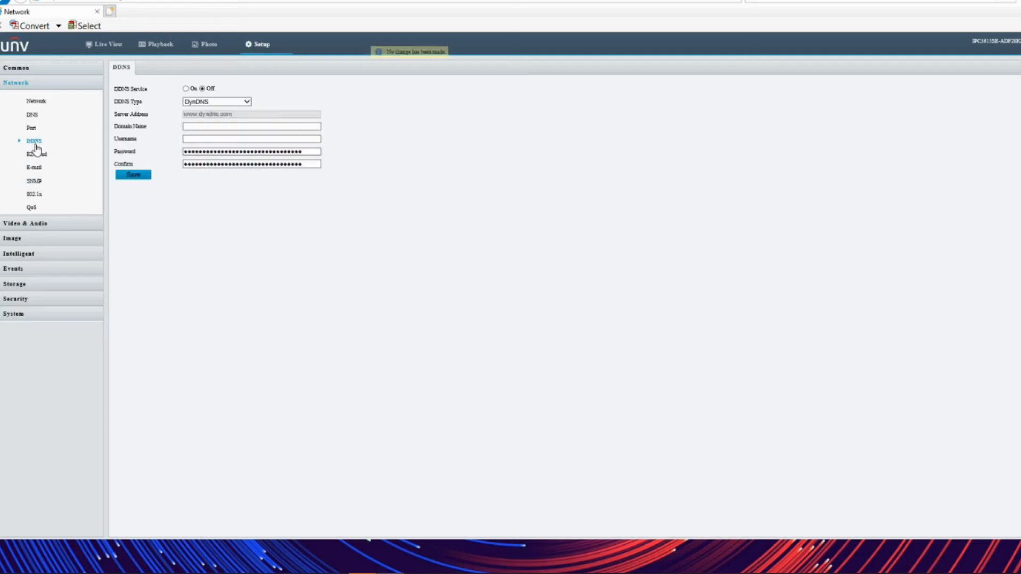
left_click(202, 102)
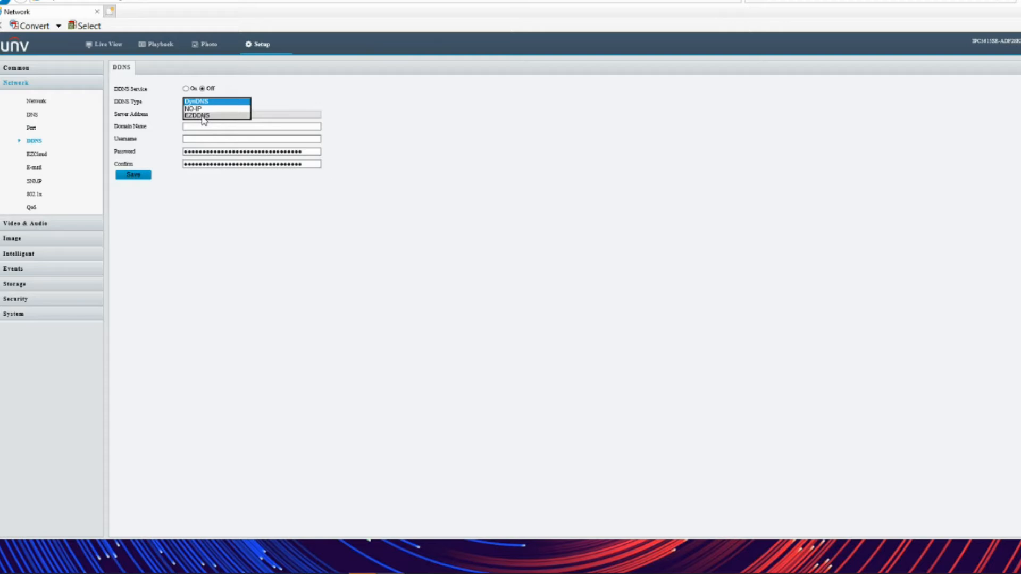
left_click(203, 116)
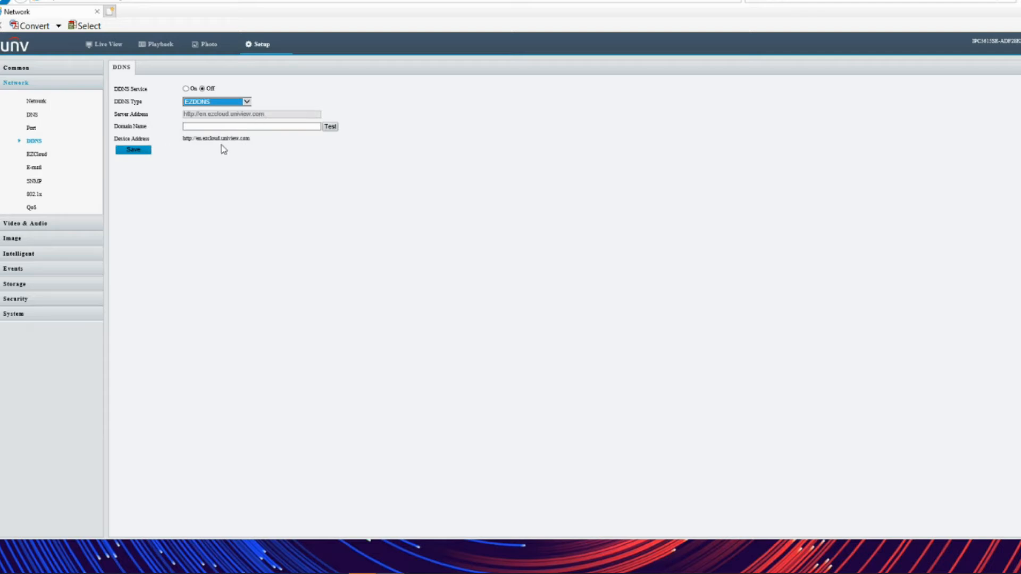
- Review the EZCloud, e-mail and SNMP pages of the camera's network settings
left_click(34, 157)
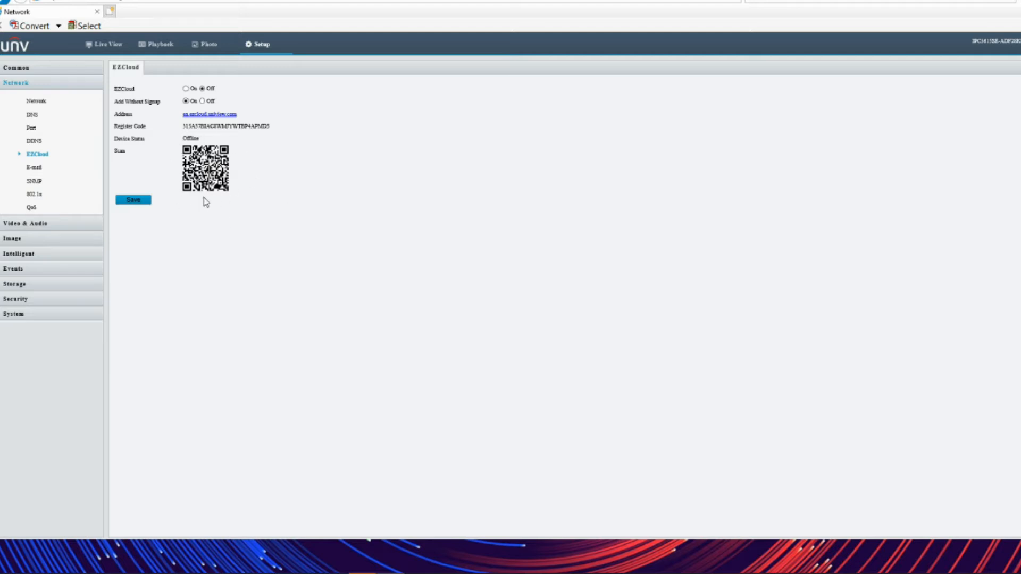
left_click(33, 167)
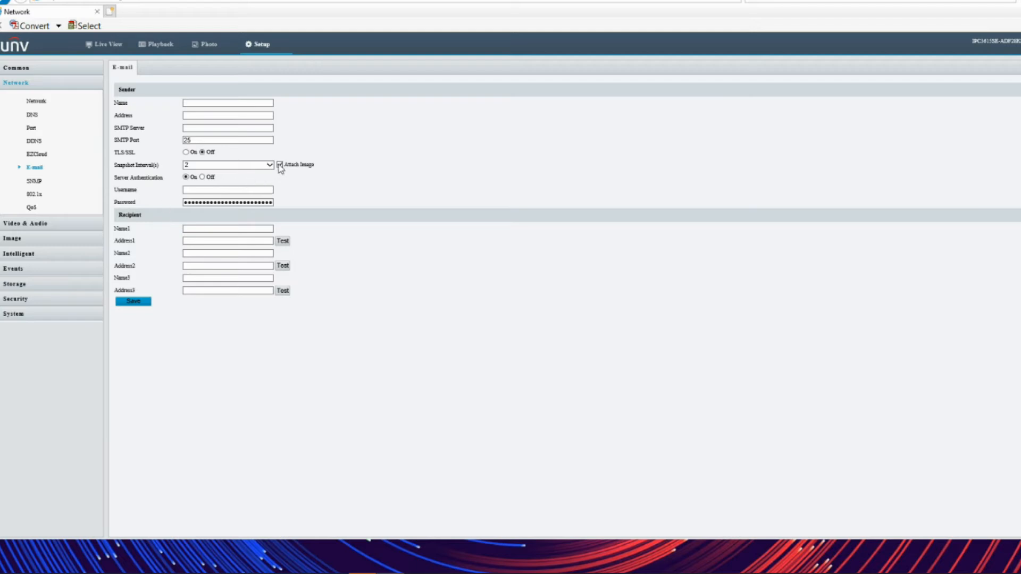
left_click(33, 182)
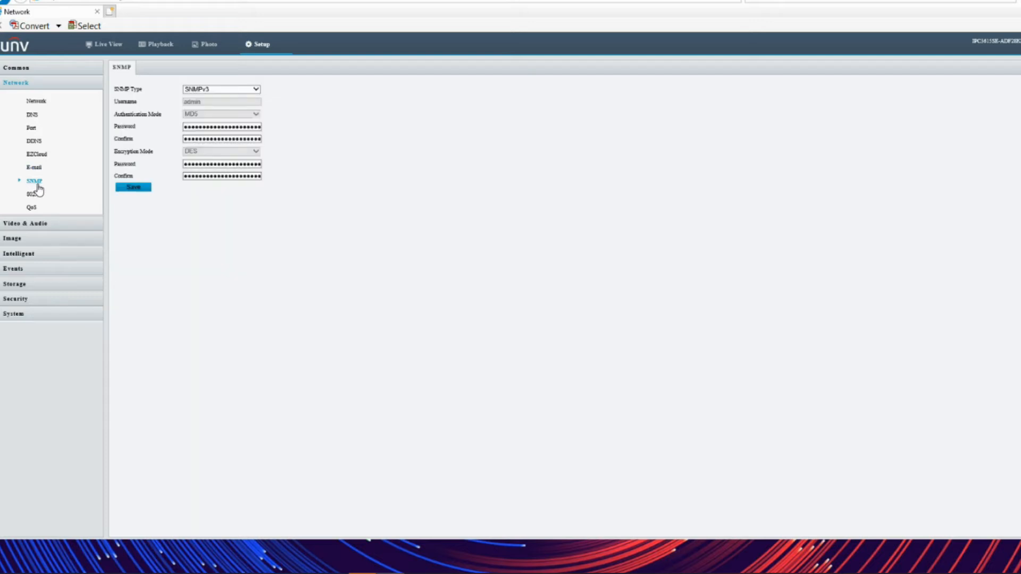
- Set the video capture mode to 2880×1620@30 and accept restoring the default encoding settings
left_click(29, 225)
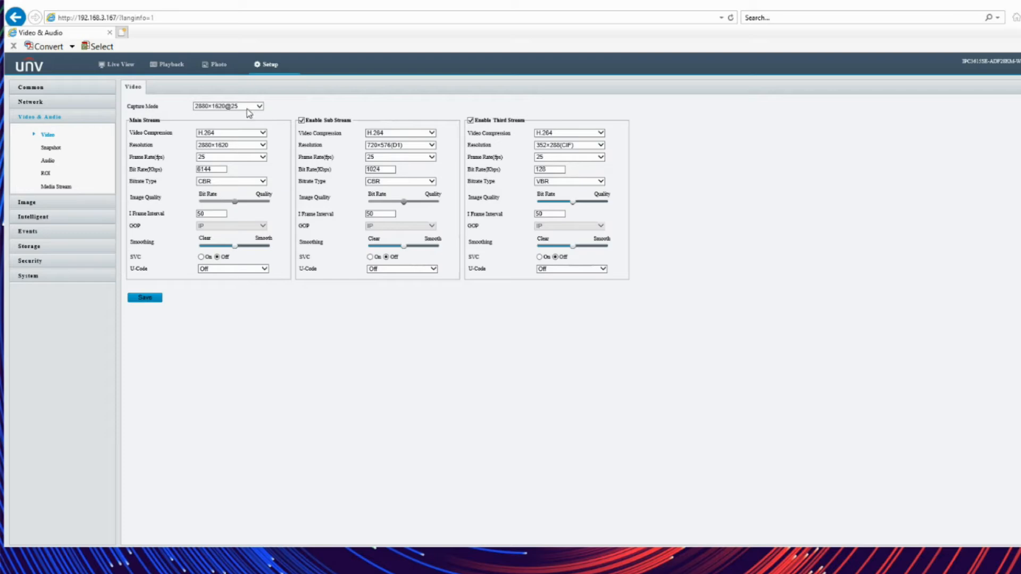
left_click(261, 107)
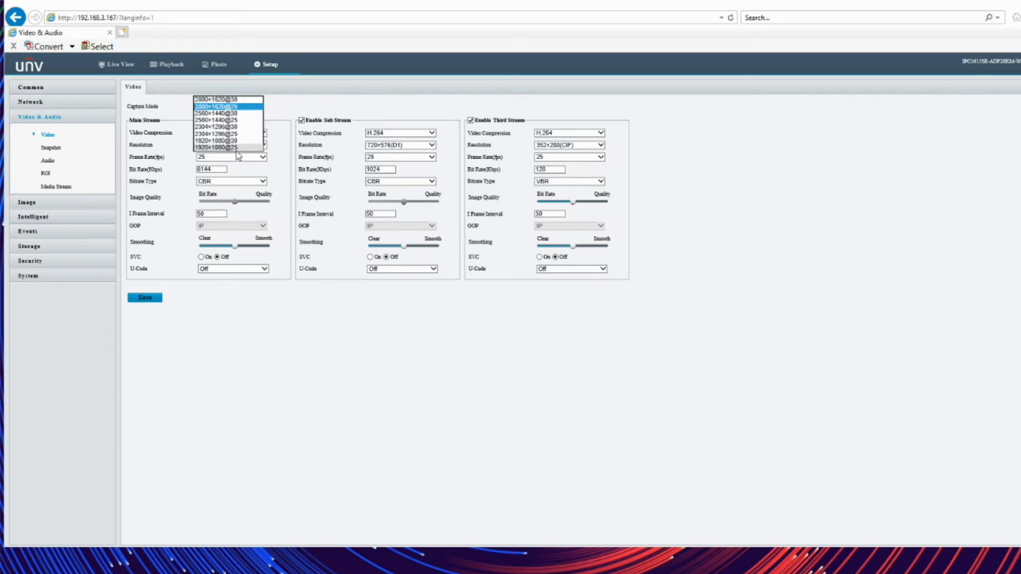
left_click(244, 101)
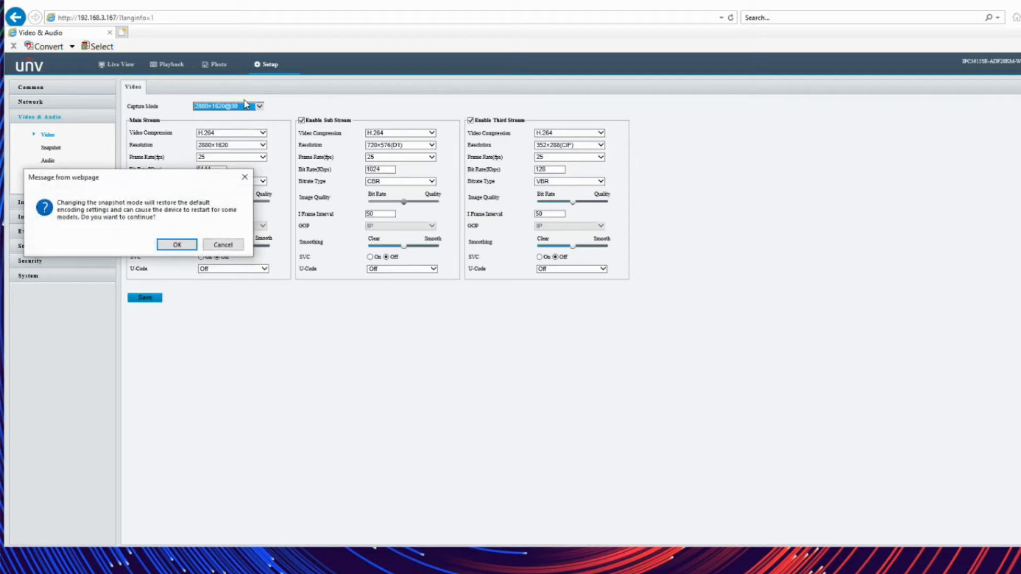
left_click(186, 242)
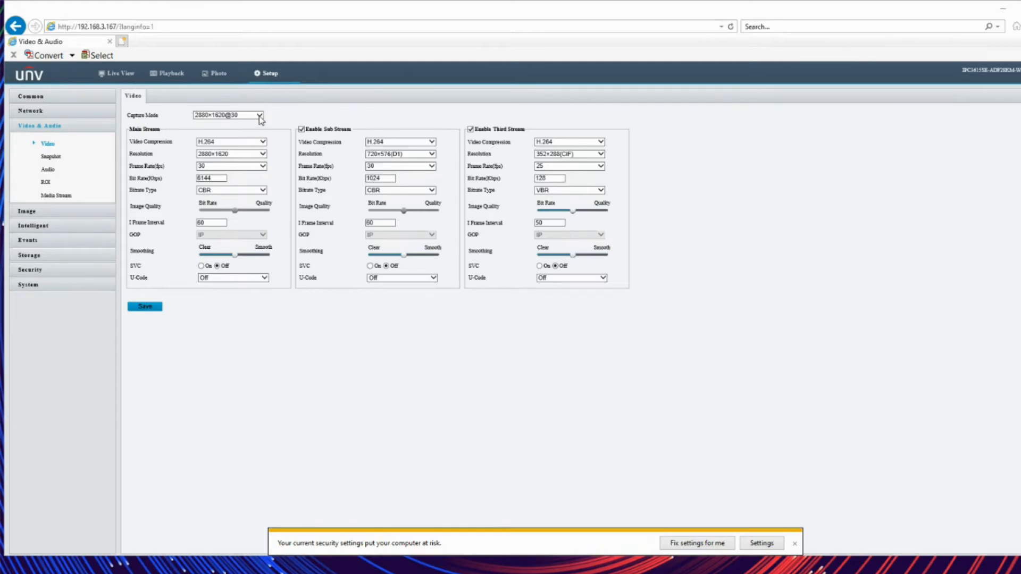
- Check the main stream's available resolution and frame rate options without changing them
left_click(261, 153)
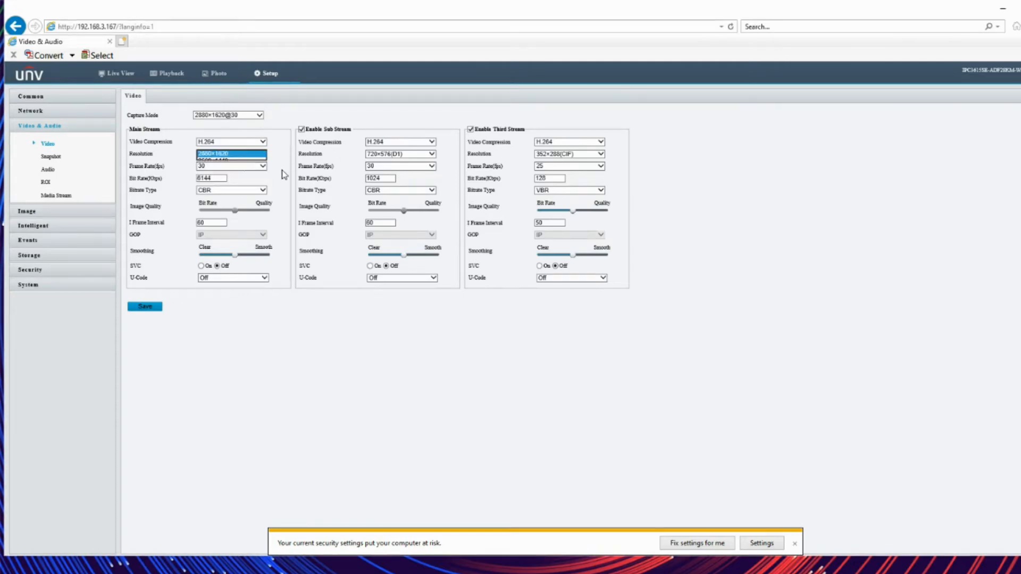
left_click(258, 162)
left_click(263, 167)
left_click(263, 170)
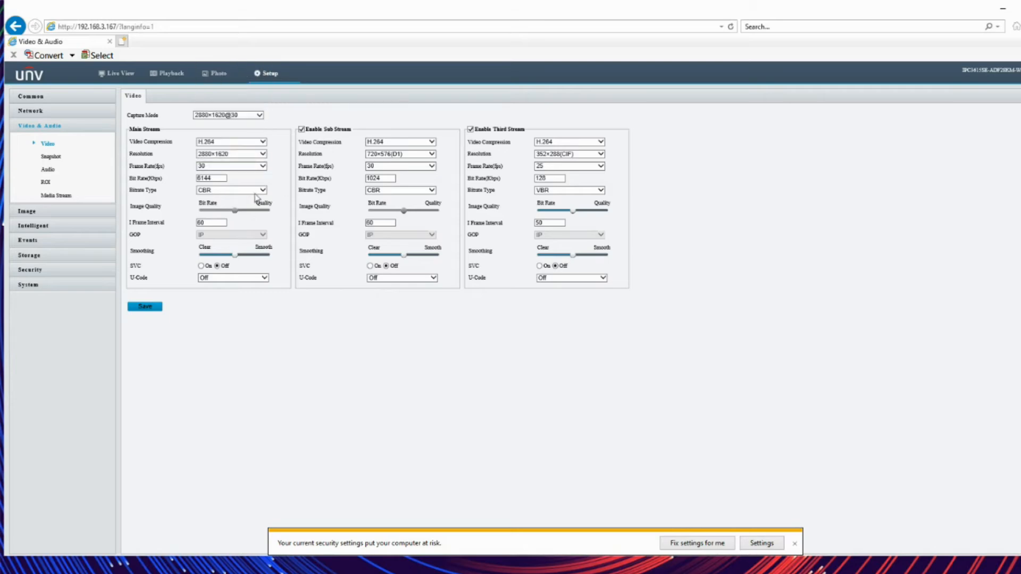
- Set the main stream's video compression to H.265 and check its allowed bit rate range
left_click(260, 142)
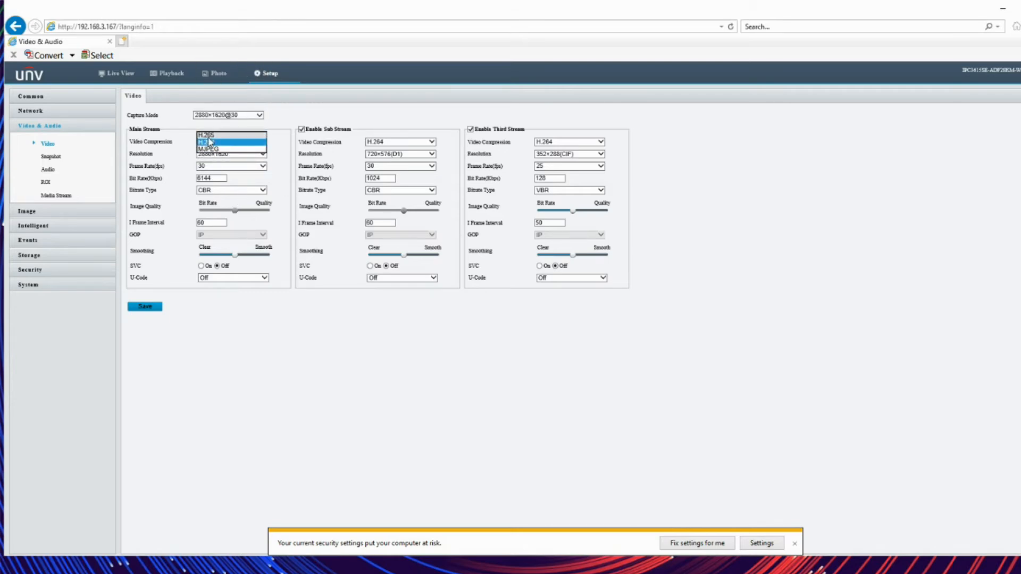
left_click(209, 135)
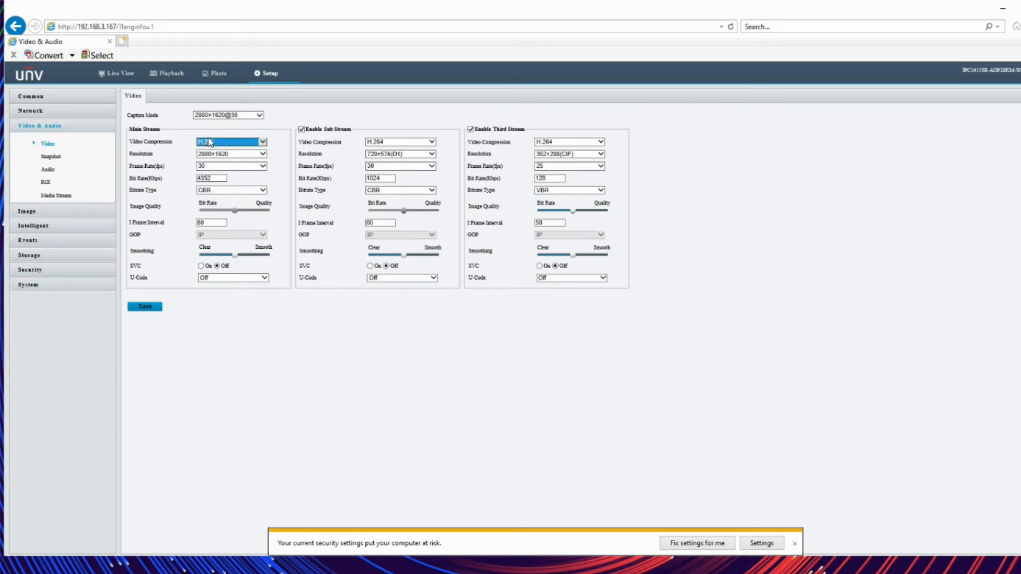
double_click(218, 179)
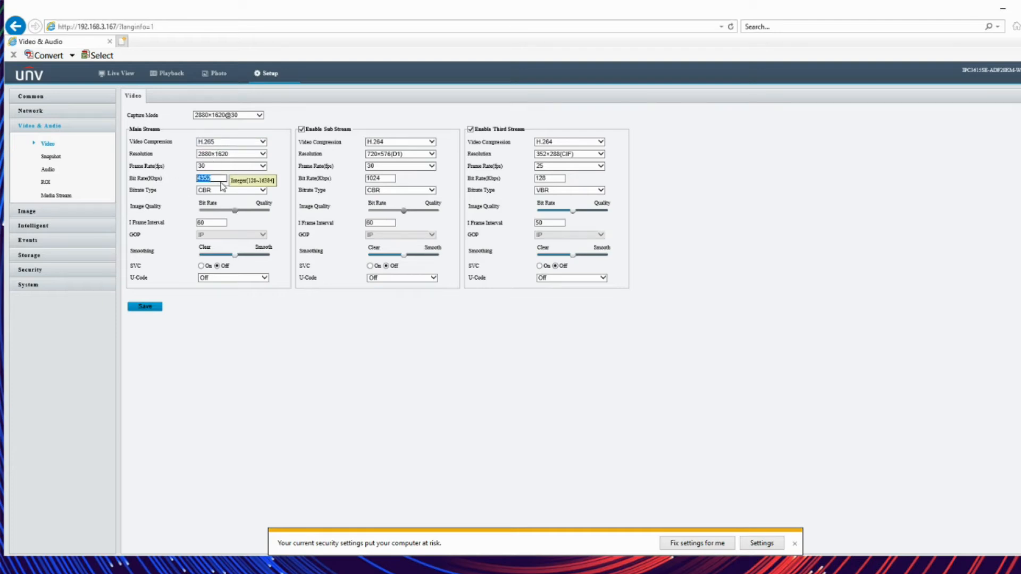
left_click(215, 178)
left_click_drag(218, 179, 197, 179)
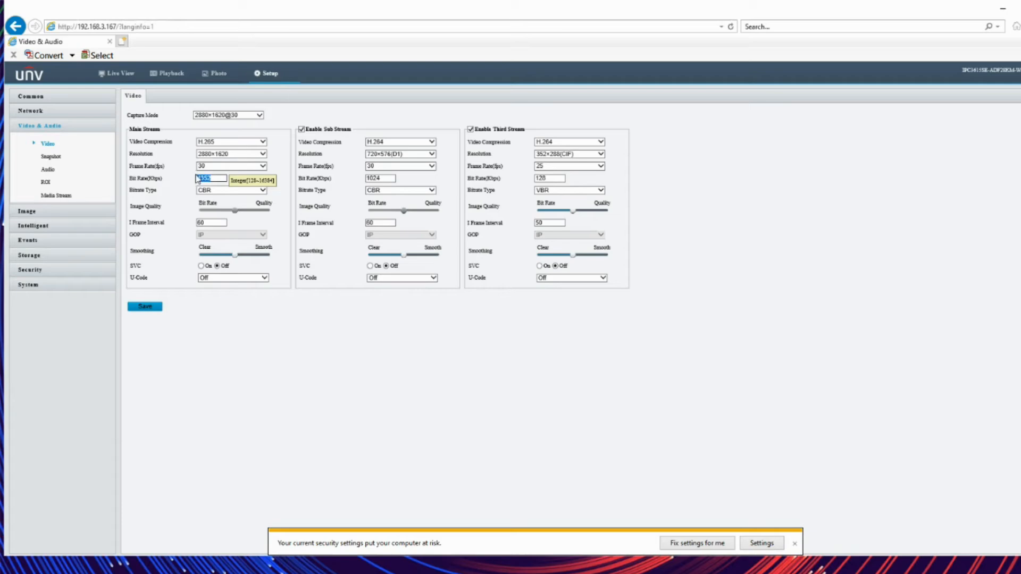
- Disable the third stream and recheck the main stream's compression options, leaving H.265 selected
left_click(471, 129)
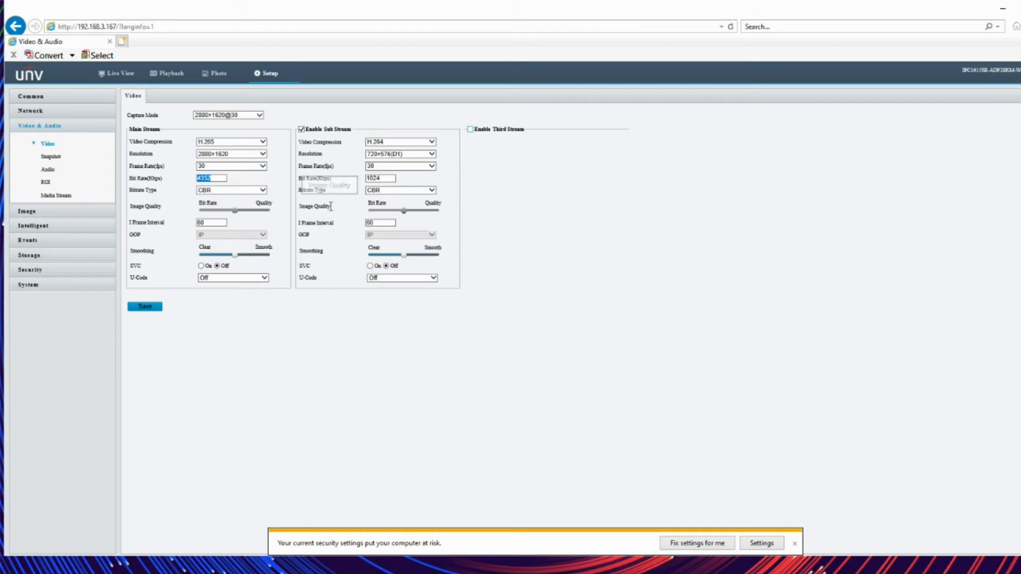
left_click(215, 141)
left_click(215, 141)
left_click(216, 142)
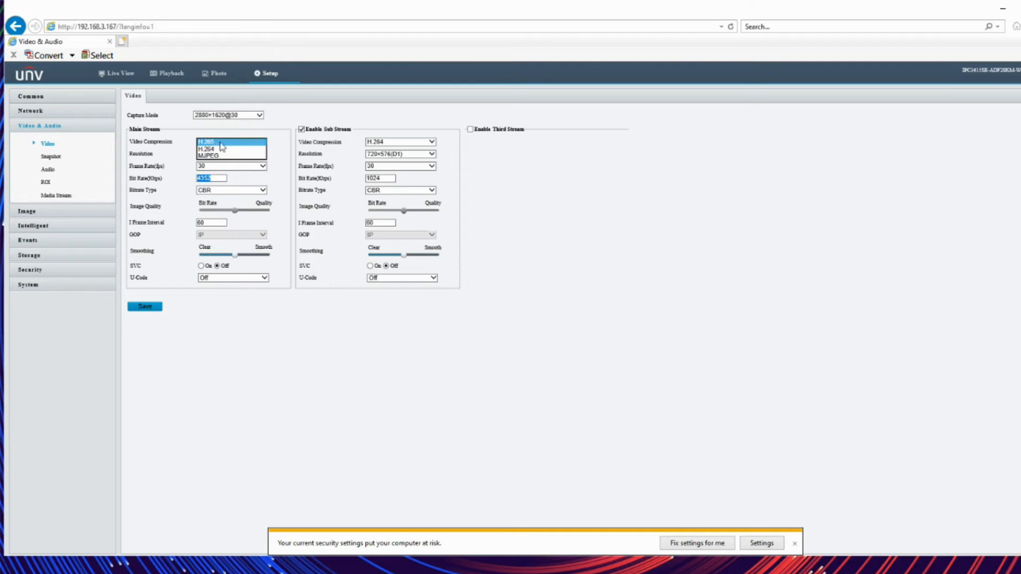
left_click(162, 218)
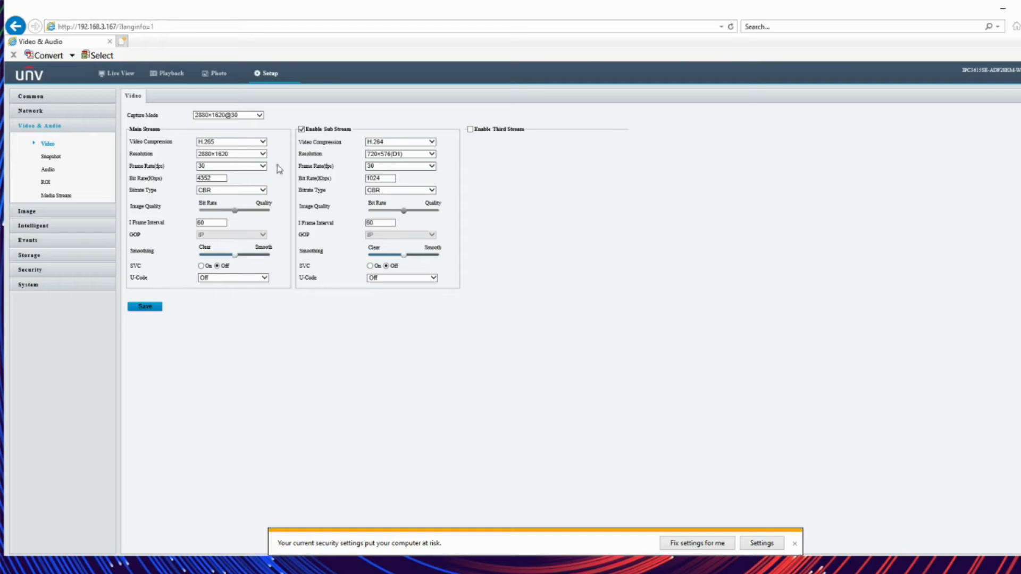
- Examine the snapshot resolution, maximum size and scheduled time options, and open the audio input settings
left_click(49, 158)
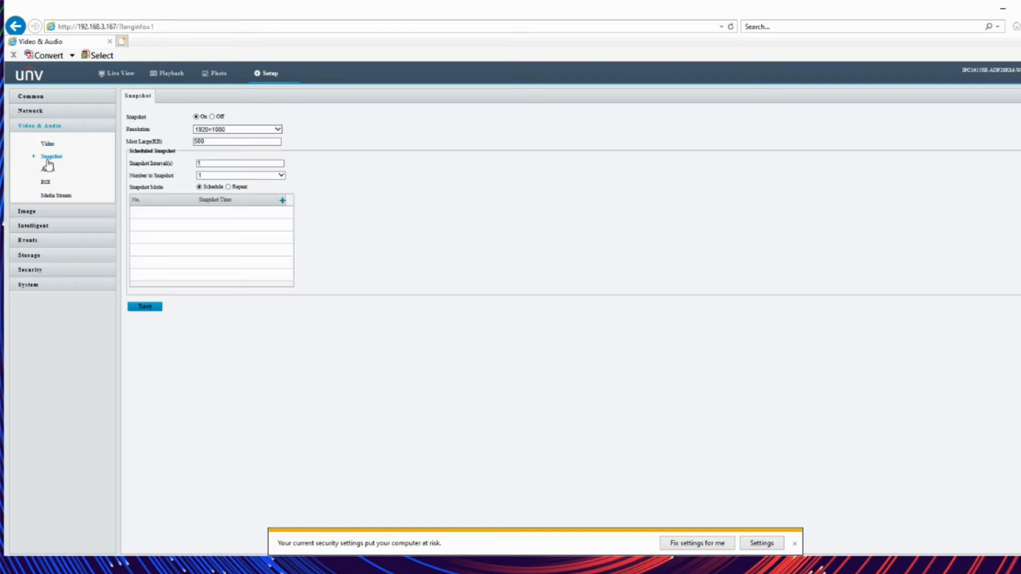
left_click(223, 131)
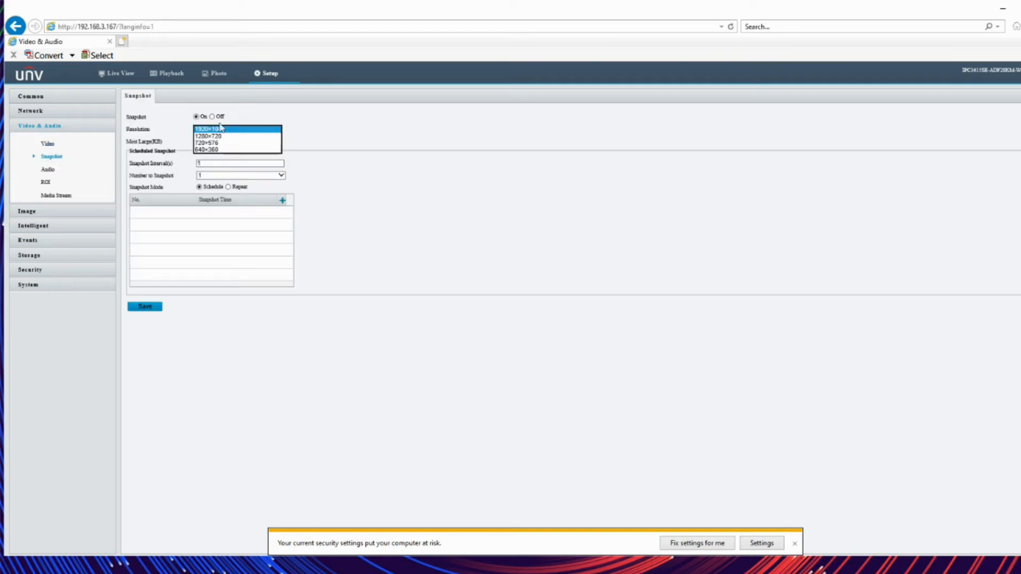
left_click(270, 116)
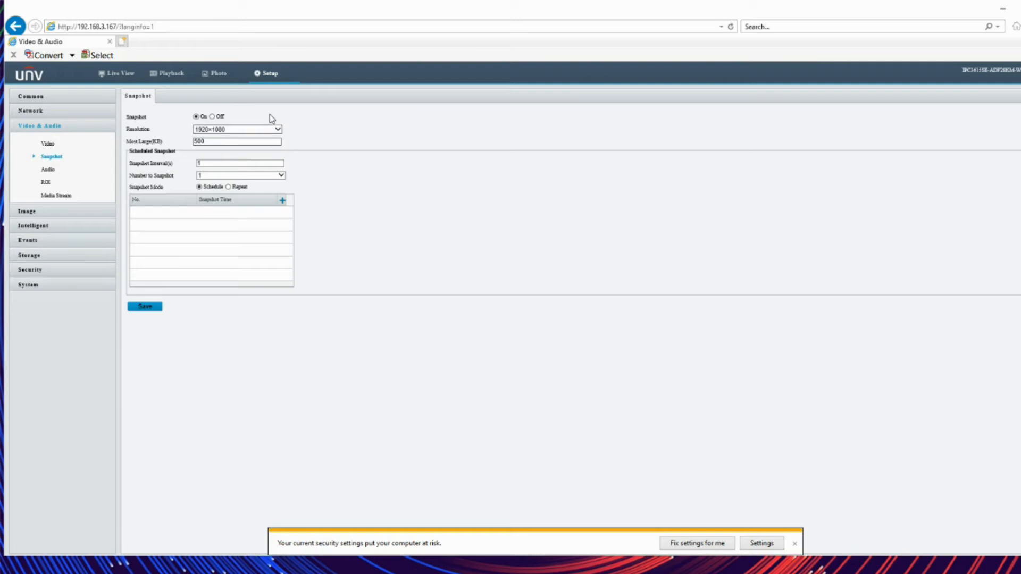
left_click(212, 133)
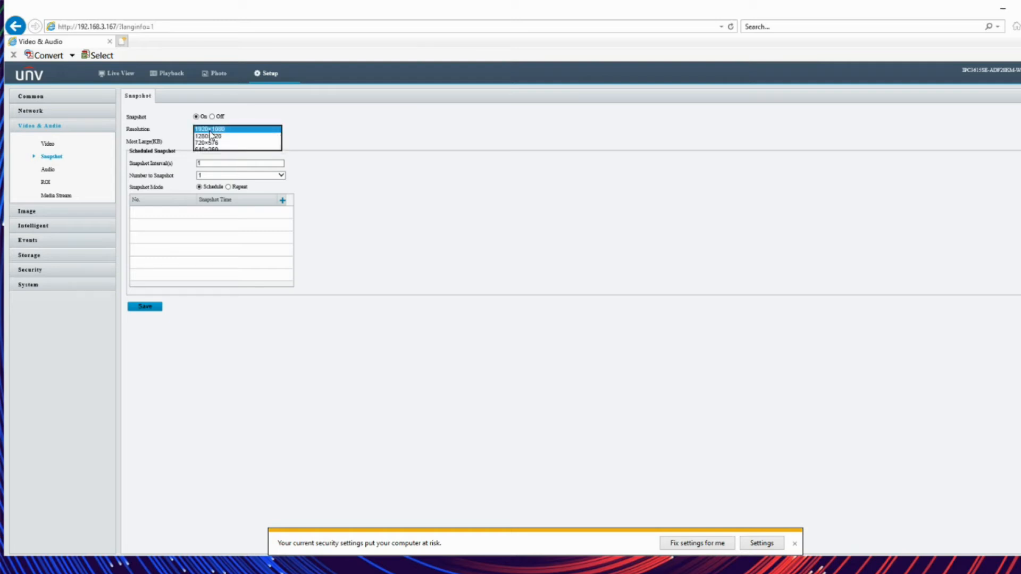
left_click(348, 135)
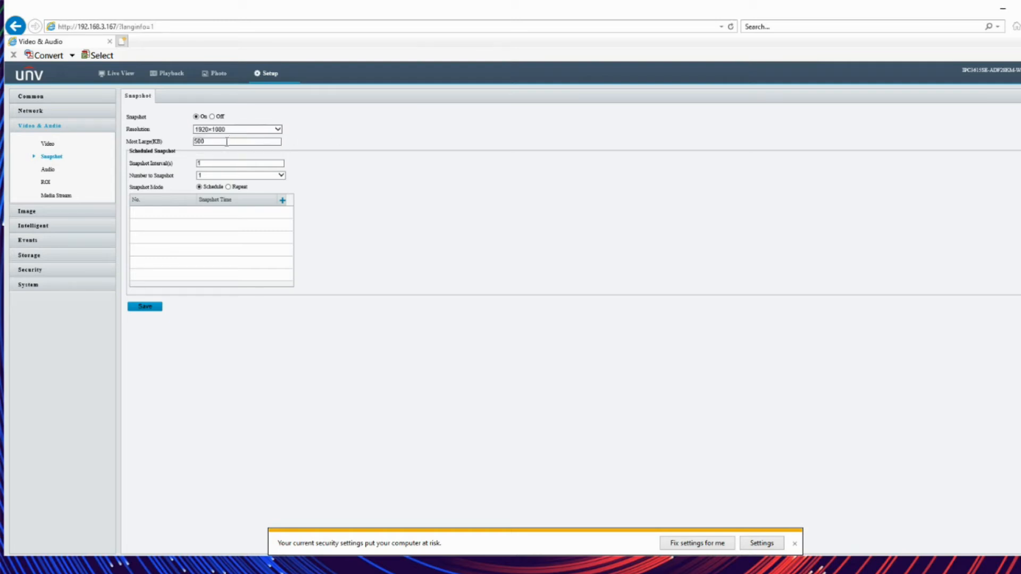
left_click_drag(226, 142, 183, 141)
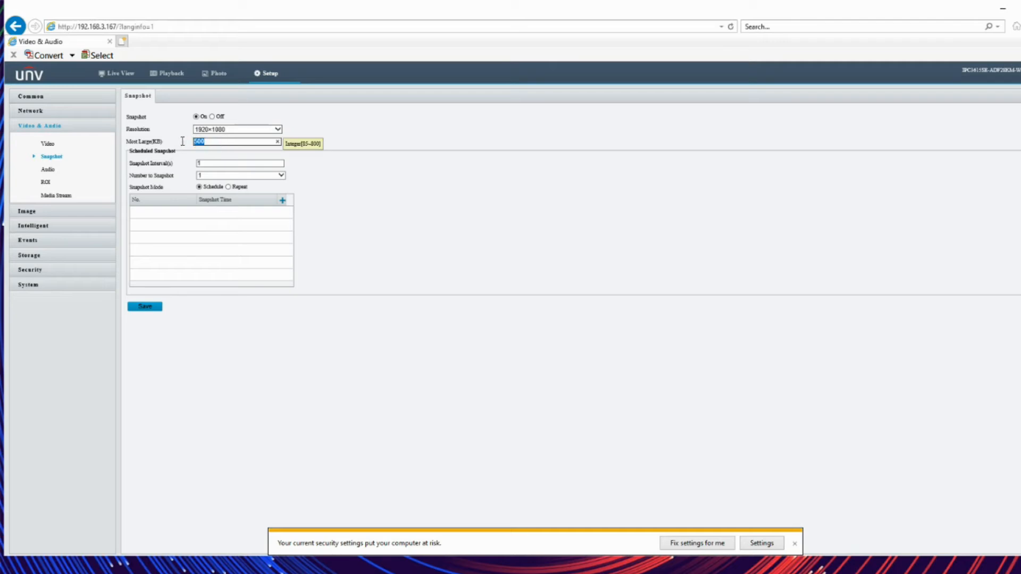
left_click(242, 133)
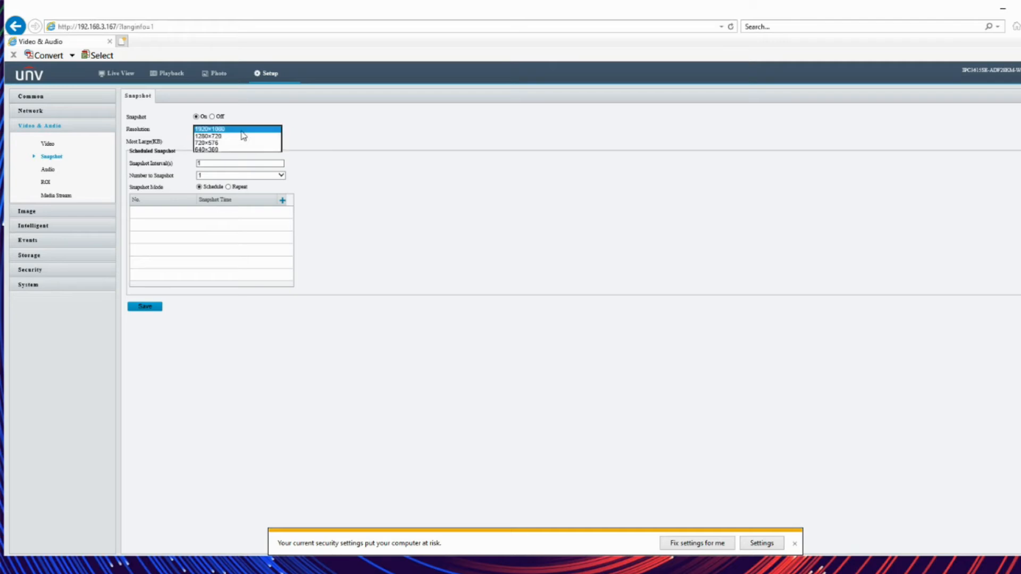
left_click(366, 132)
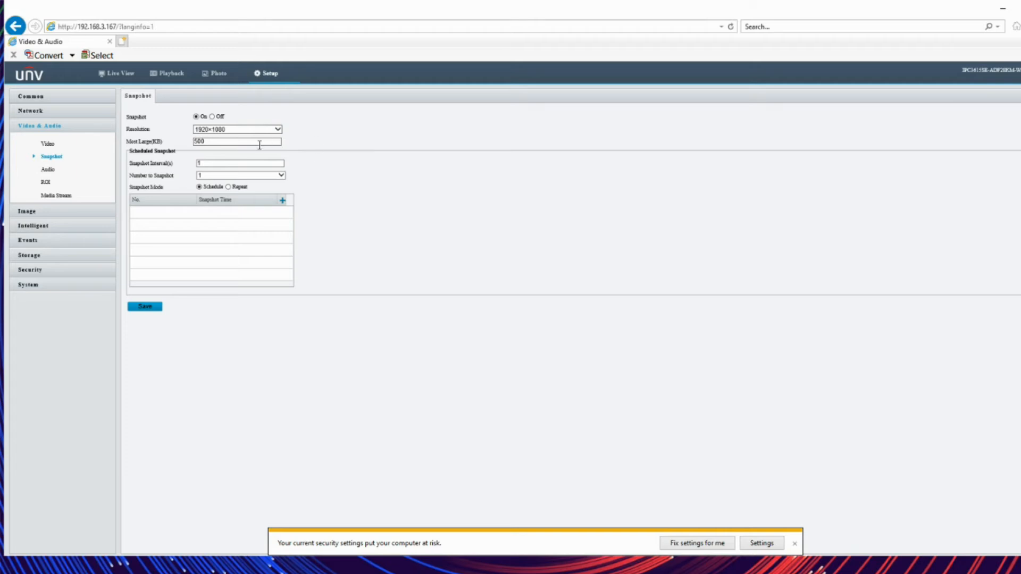
left_click(282, 201)
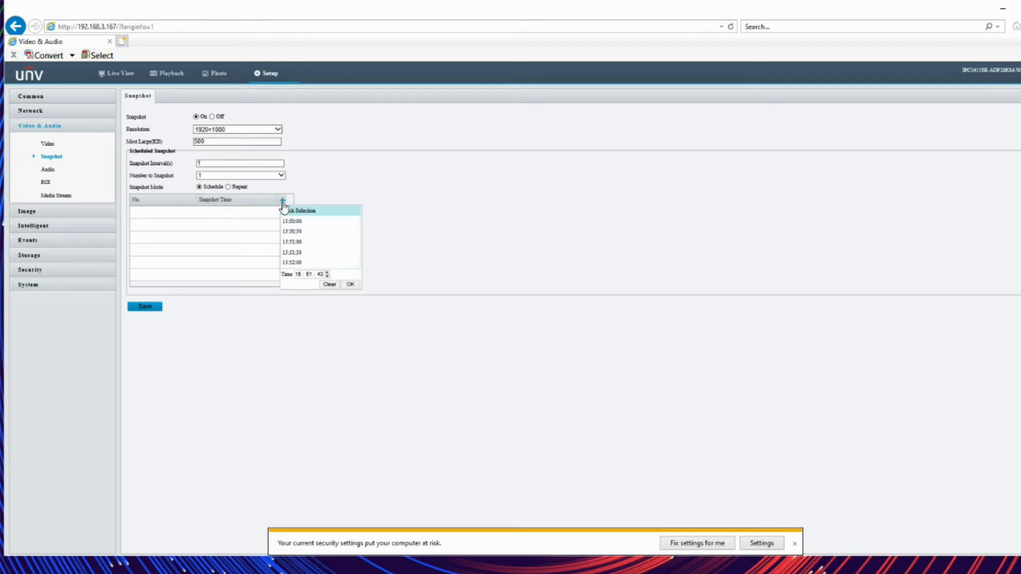
left_click(360, 140)
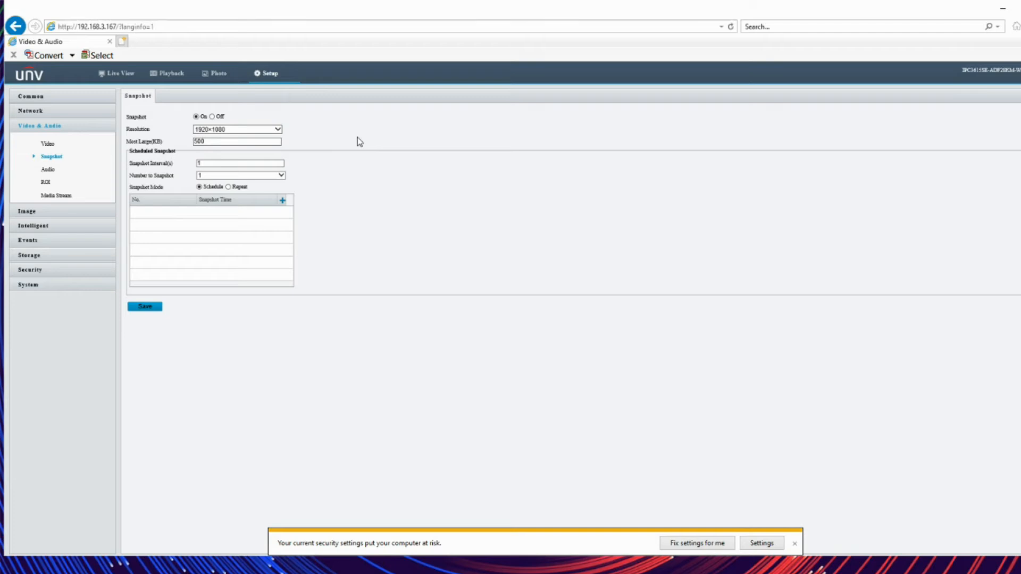
left_click(52, 169)
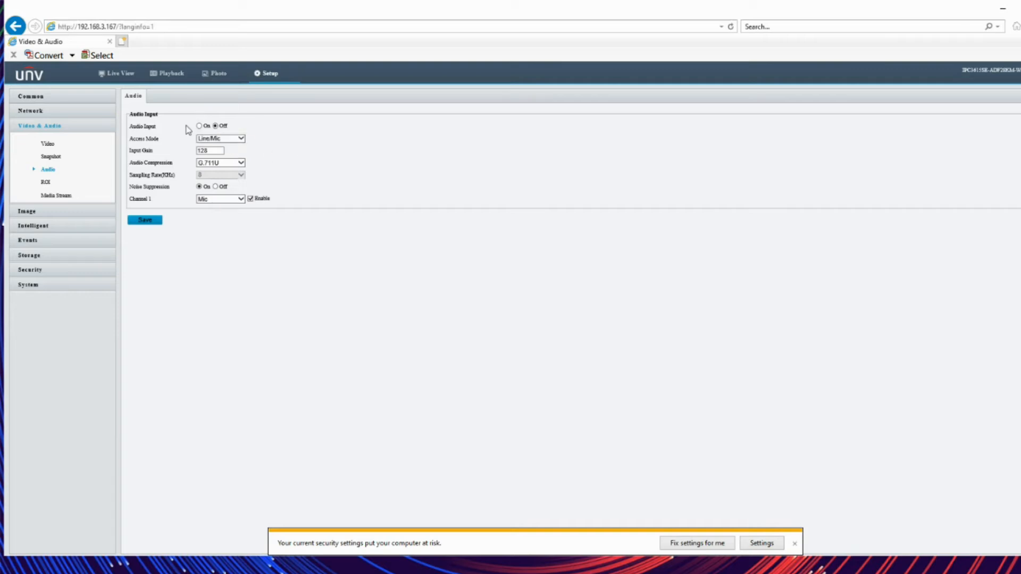
- Add two ROI areas, enlarging the first around the image centre and moving the second to the image's lower-left part
left_click(44, 184)
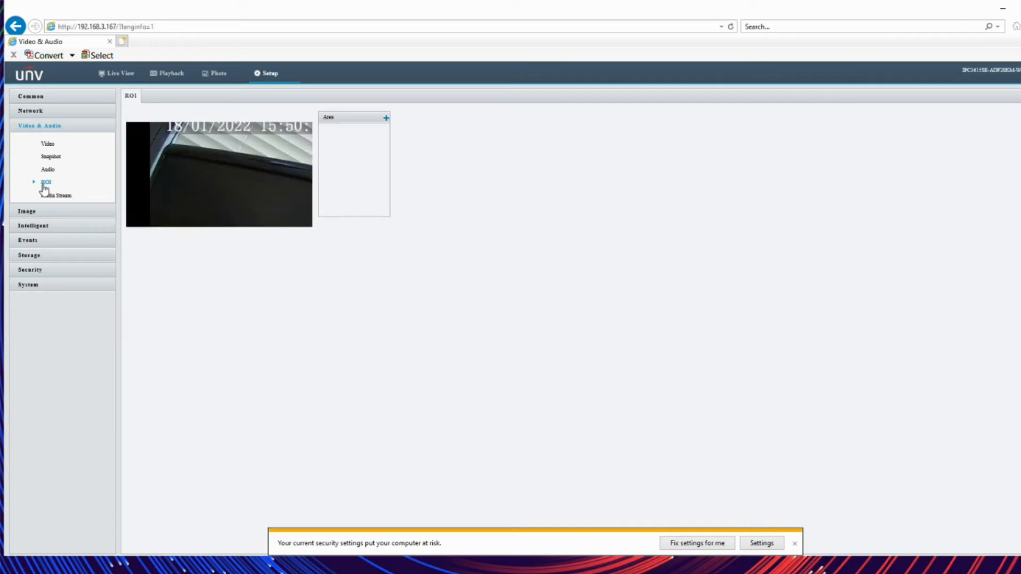
left_click(385, 119)
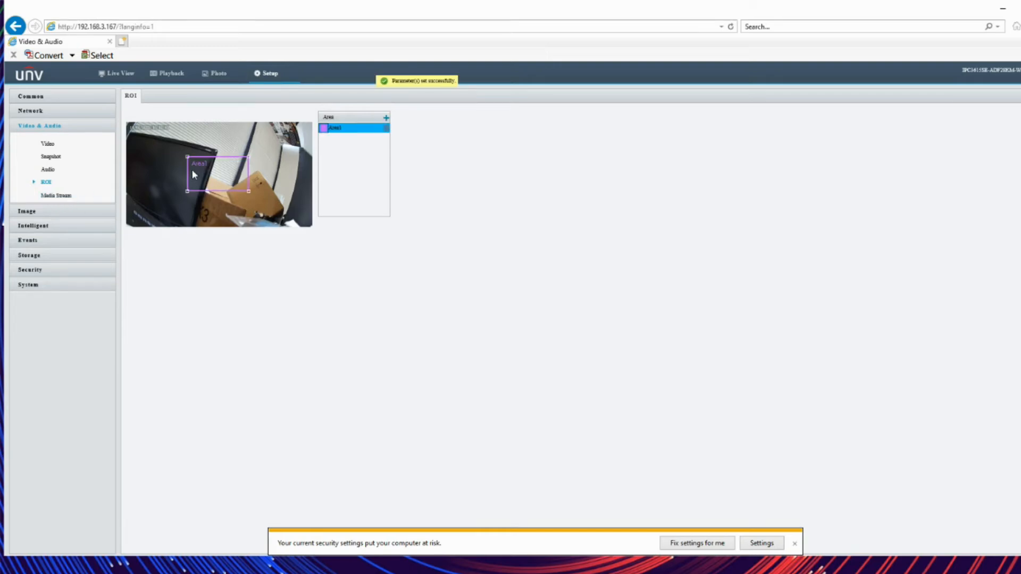
mouse_move(212, 177)
left_mouse_down()
mouse_move(138, 138)
mouse_move(260, 196)
left_mouse_up()
left_click(386, 118)
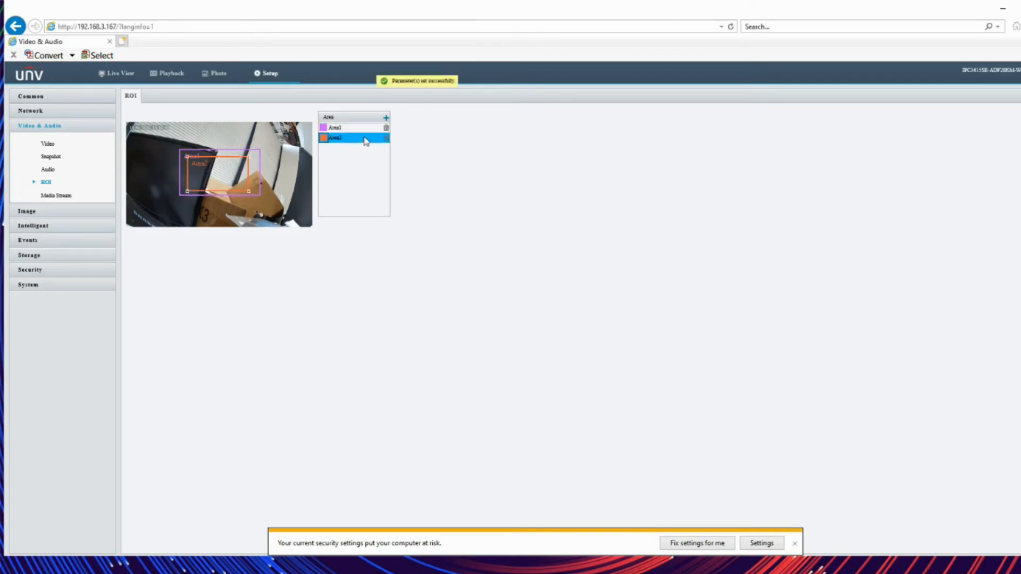
left_click_drag(188, 181, 140, 207)
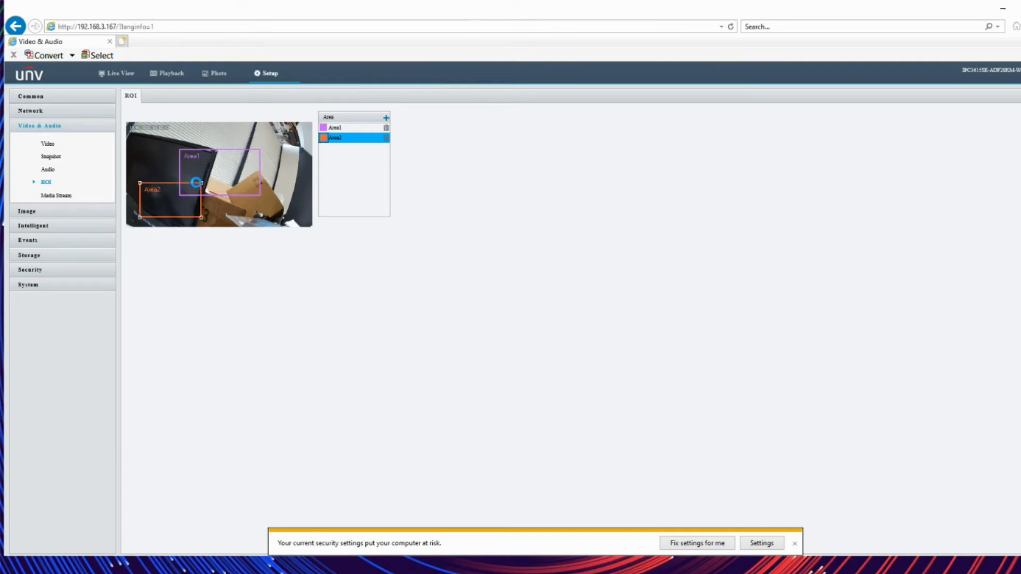
left_click(197, 180)
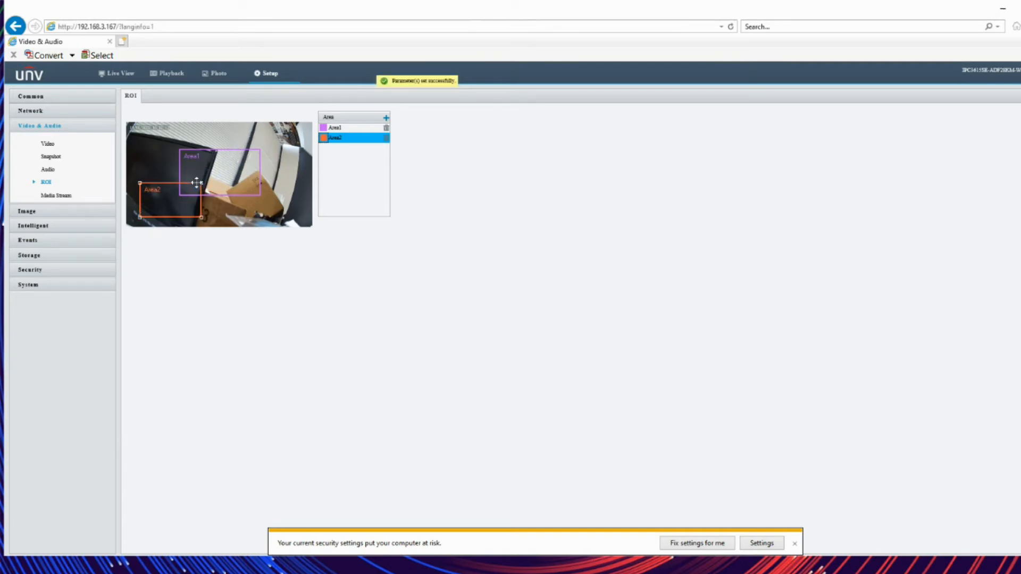
- Review the media stream list, the RTSP multicast address fields and the option to add a stream
left_click(67, 197)
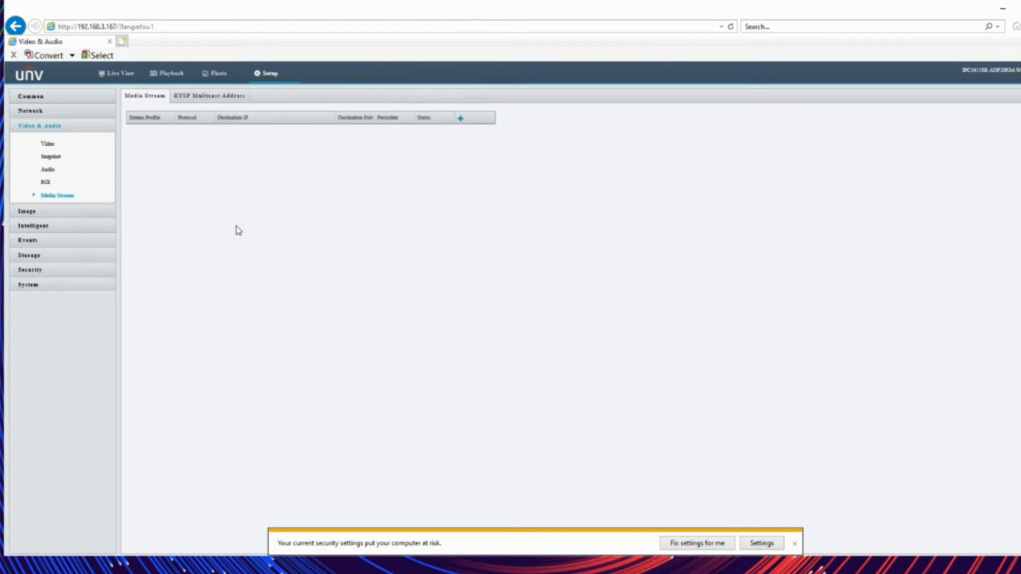
left_click(185, 100)
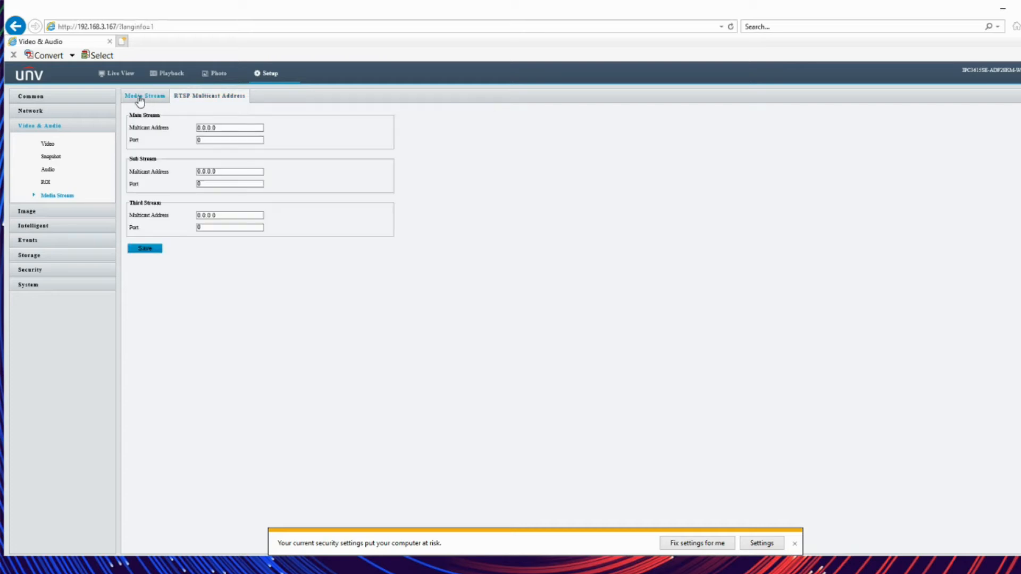
left_click(140, 100)
left_click(460, 118)
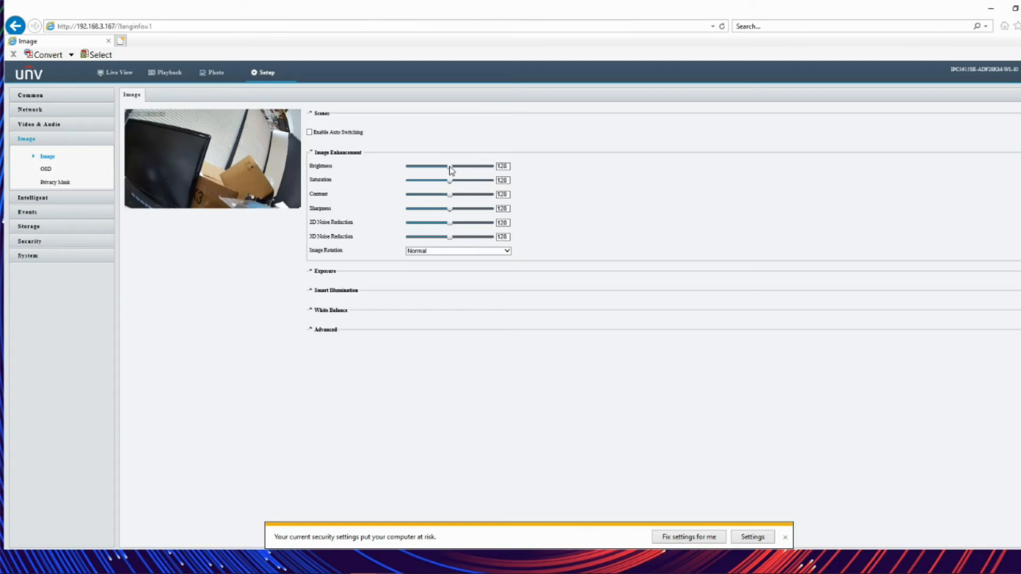
- Try a brightness of 60 and restore it to 128, and switch scene auto switching on and back off
left_click_drag(450, 167, 428, 172)
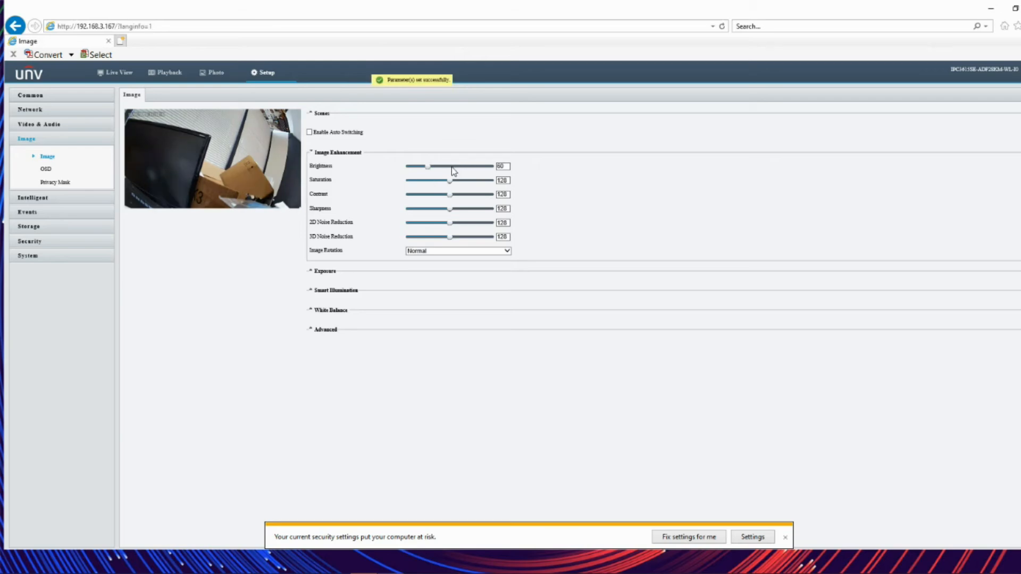
left_click(452, 166)
left_click_drag(508, 167, 466, 171)
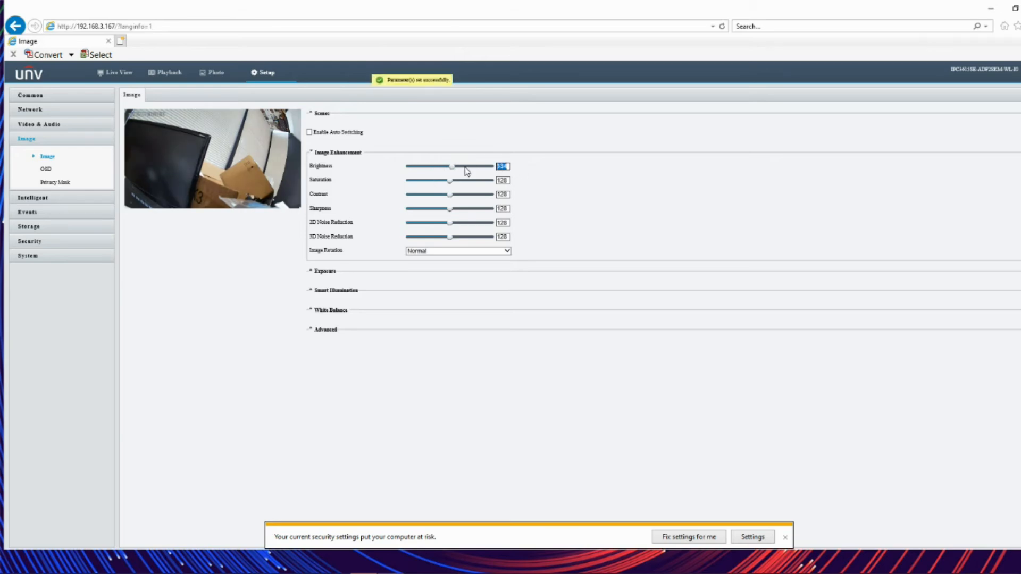
type("128")
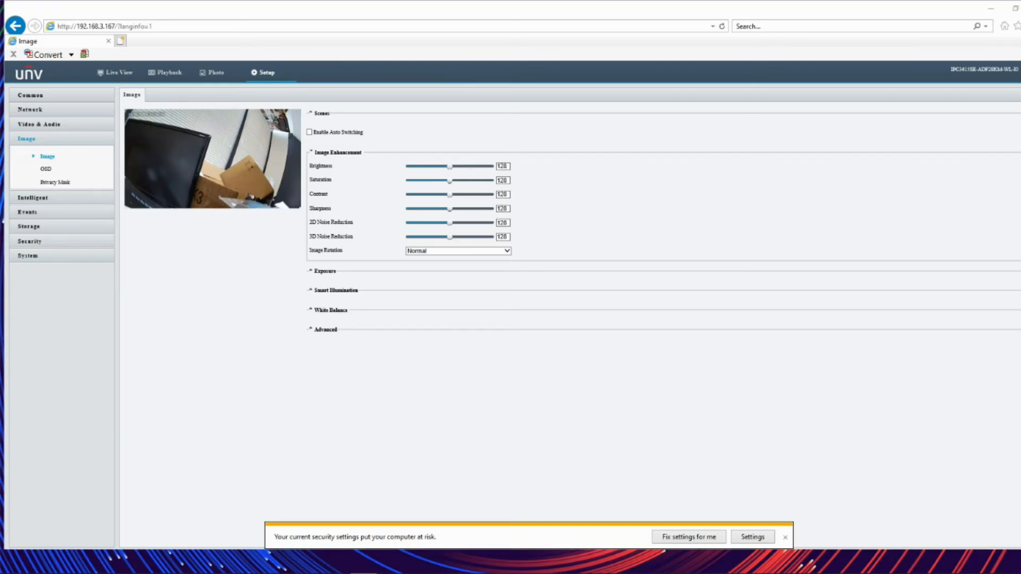
left_click(147, 239)
left_click(310, 133)
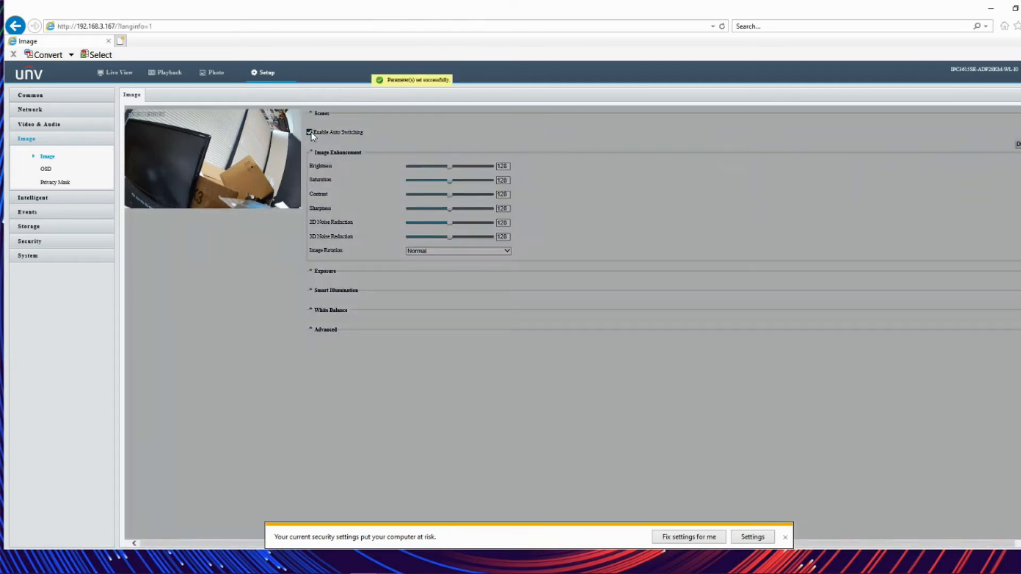
left_click(310, 132)
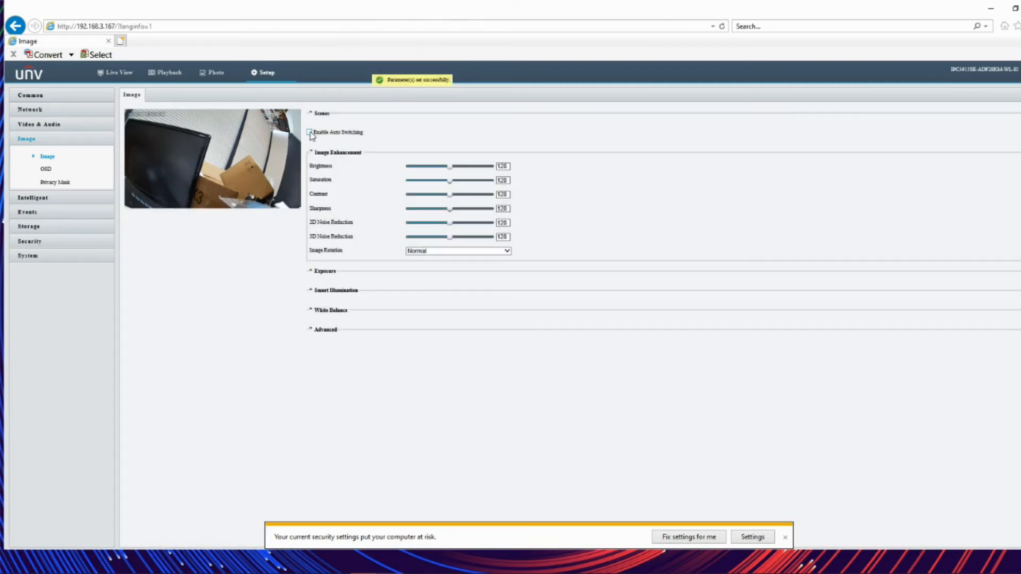
- Open the exposure settings and examine the available exposure modes
left_click(322, 272)
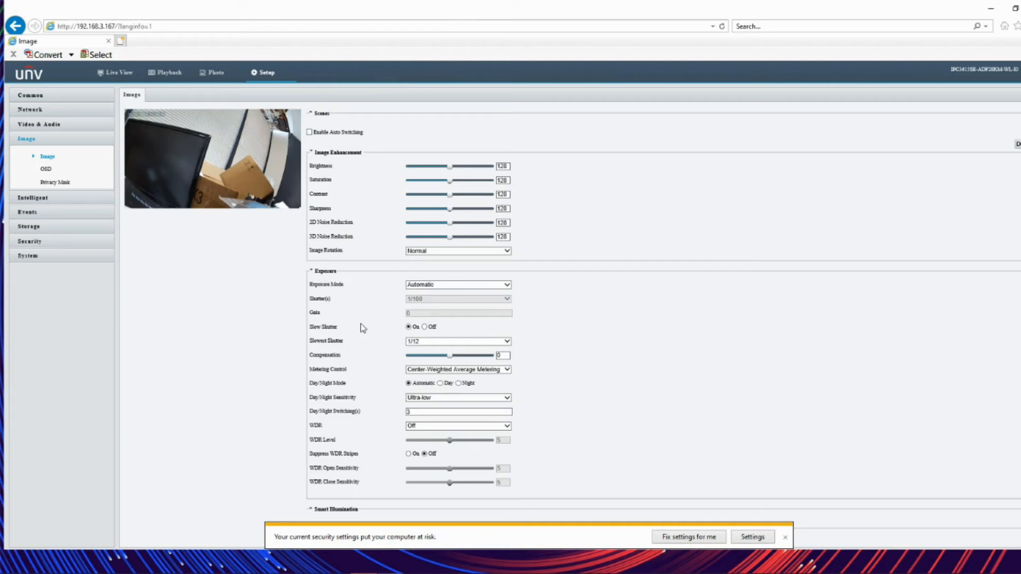
left_click(453, 285)
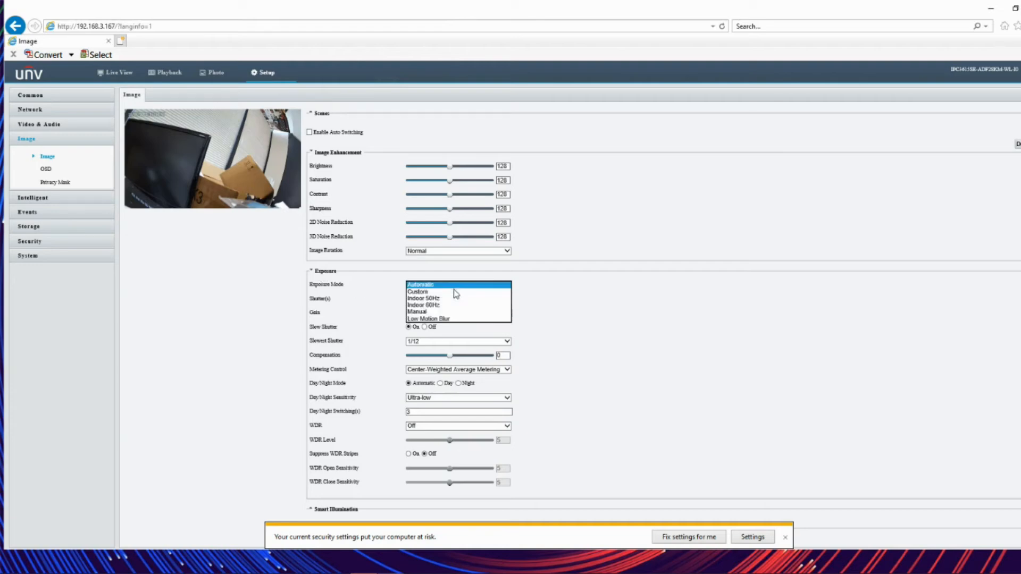
left_click(351, 328)
left_click(433, 286)
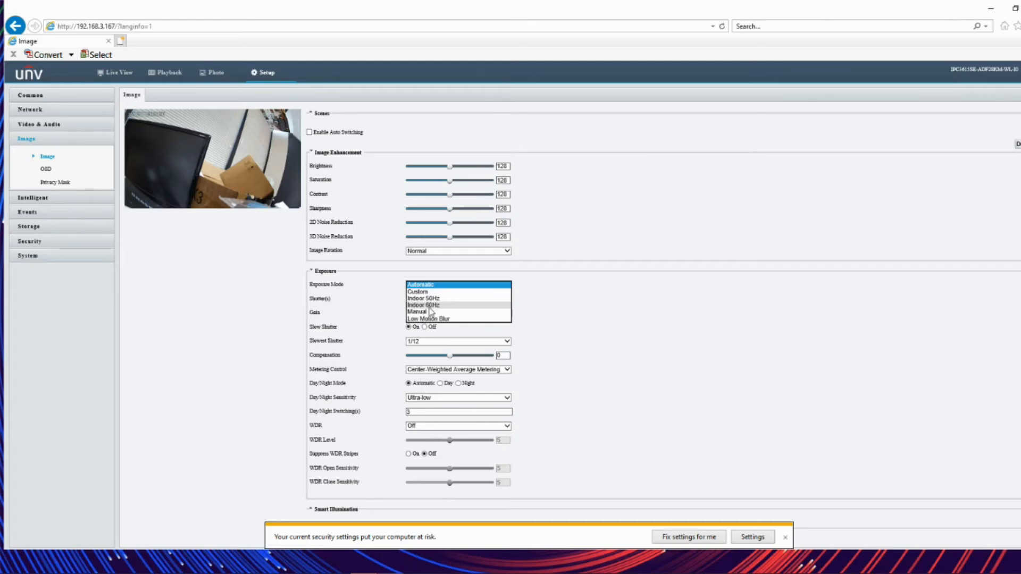
left_click(348, 332)
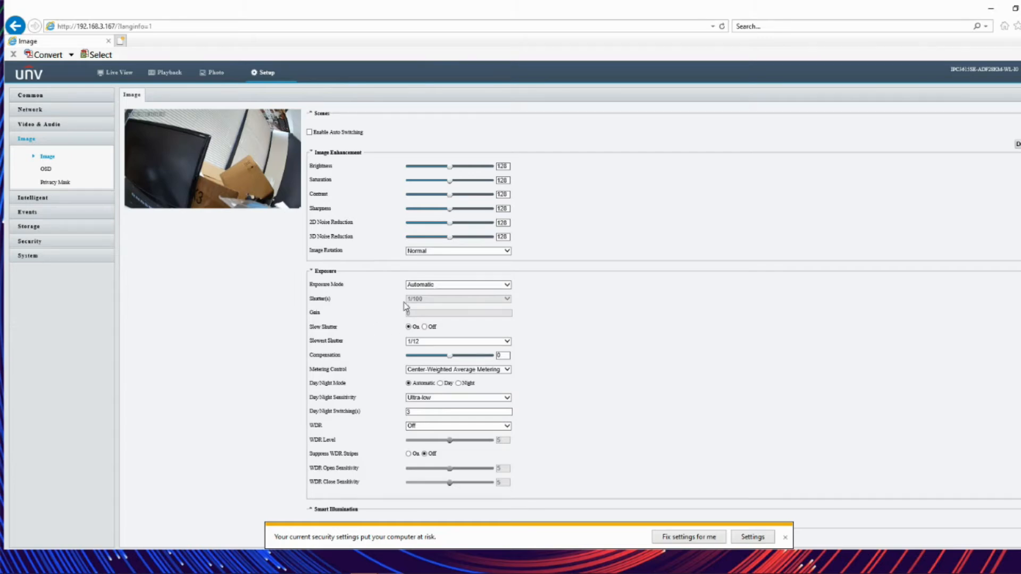
- Try the Custom exposure mode, checking its shutter speed and WDR options, and return the mode to Automatic
left_click(440, 286)
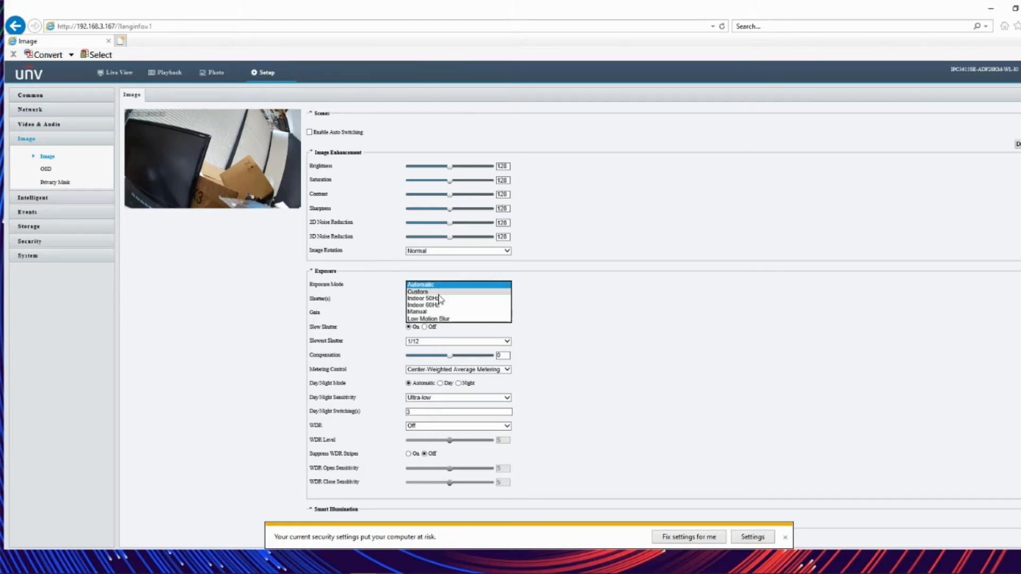
left_click(436, 292)
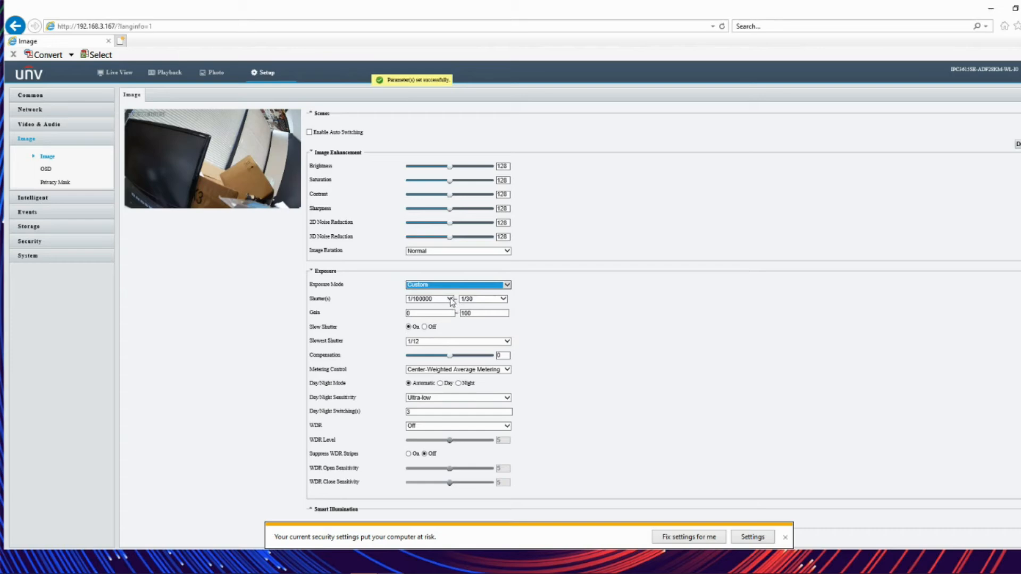
left_click(451, 300)
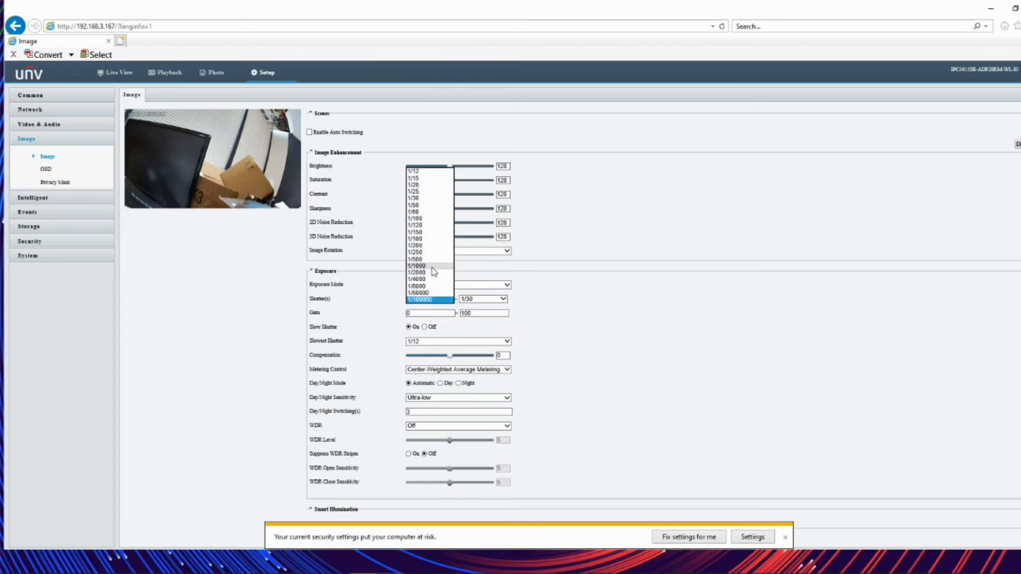
left_click(621, 347)
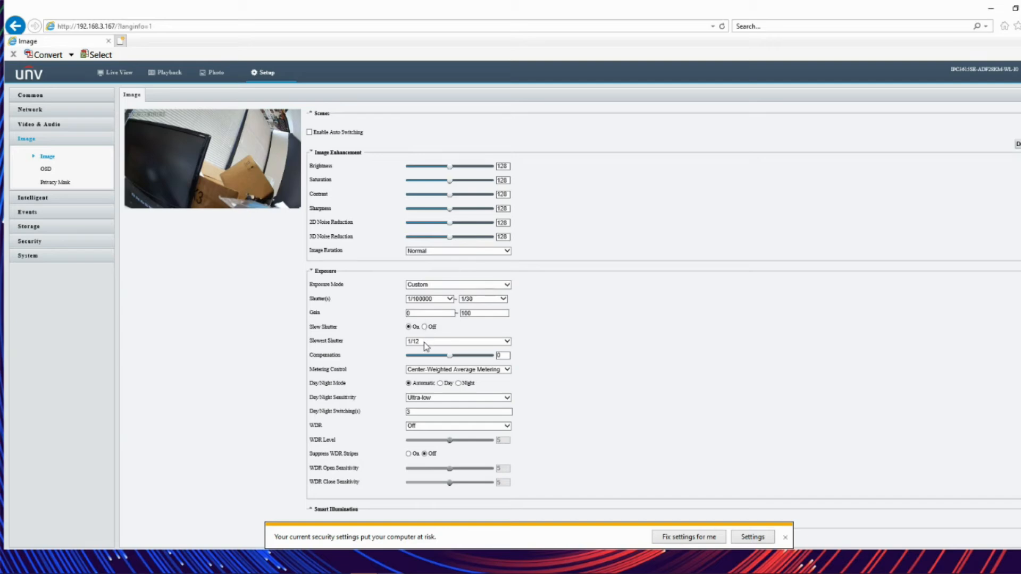
left_click(433, 427)
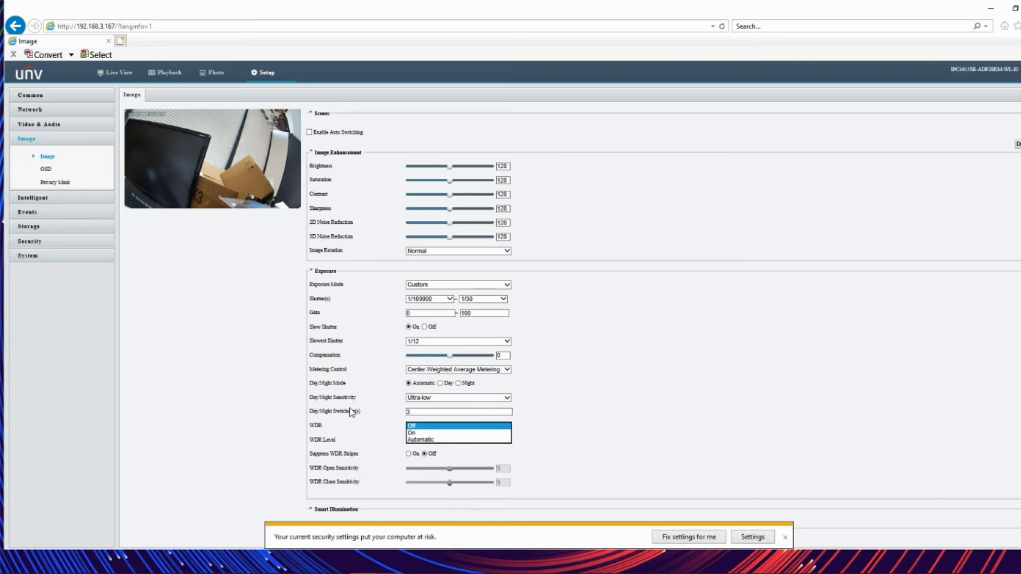
left_click(442, 287)
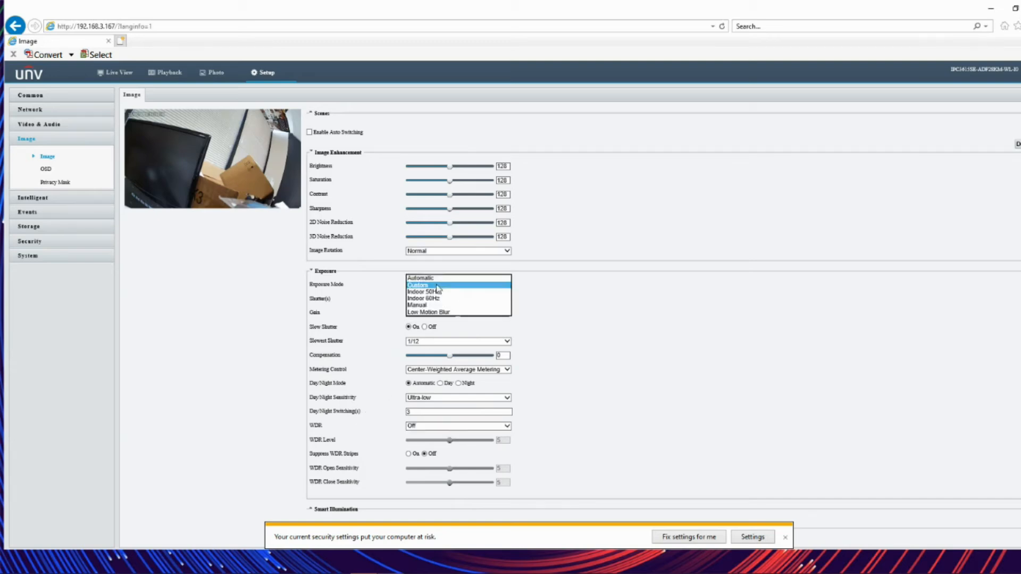
left_click(434, 281)
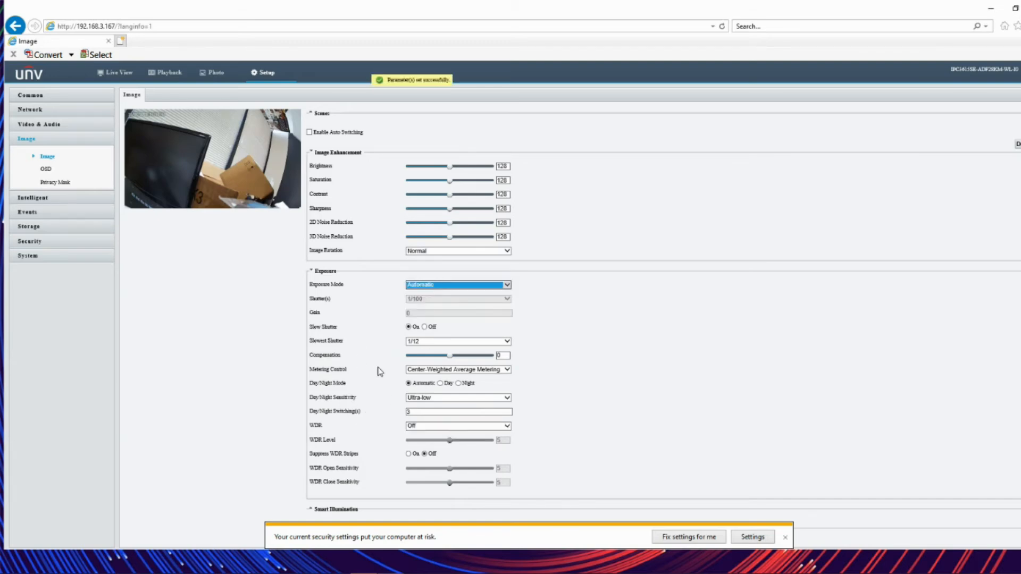
- Expand the smart illumination settings and examine the illumination mode and control mode
scroll(379, 371, "down", 1)
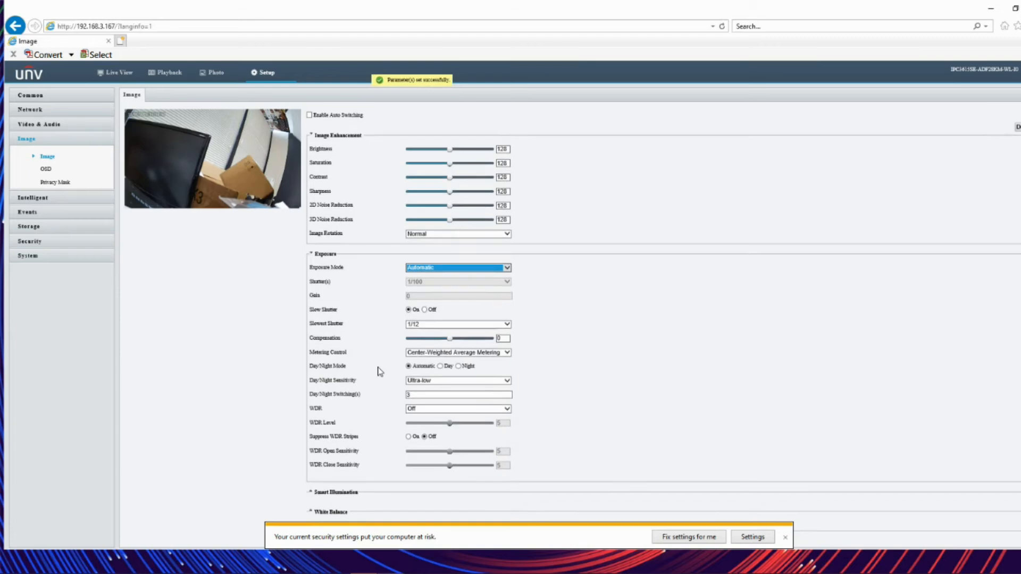
left_click(312, 494)
scroll(319, 496, "down", 3)
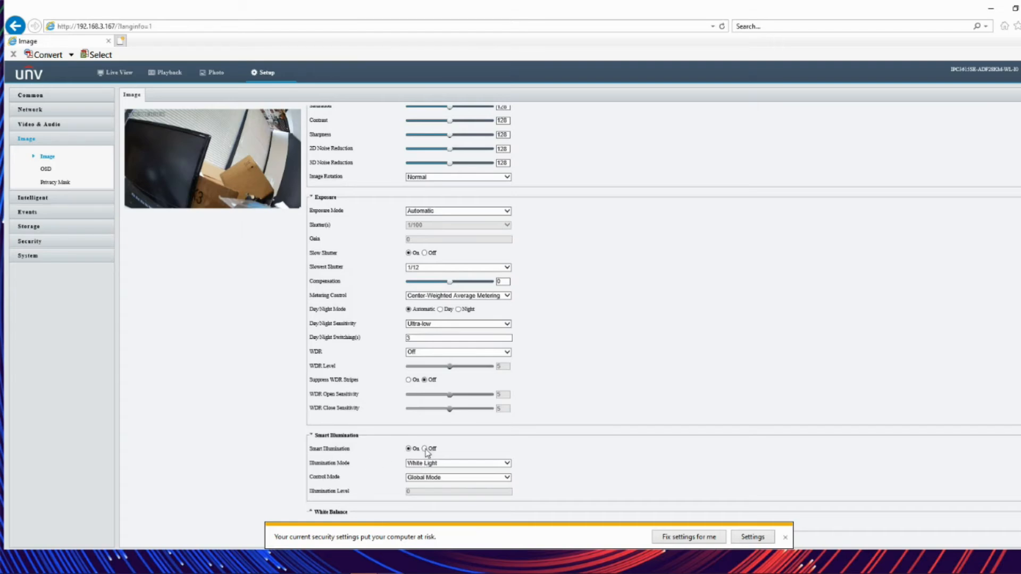
left_click(431, 466)
left_click(430, 465)
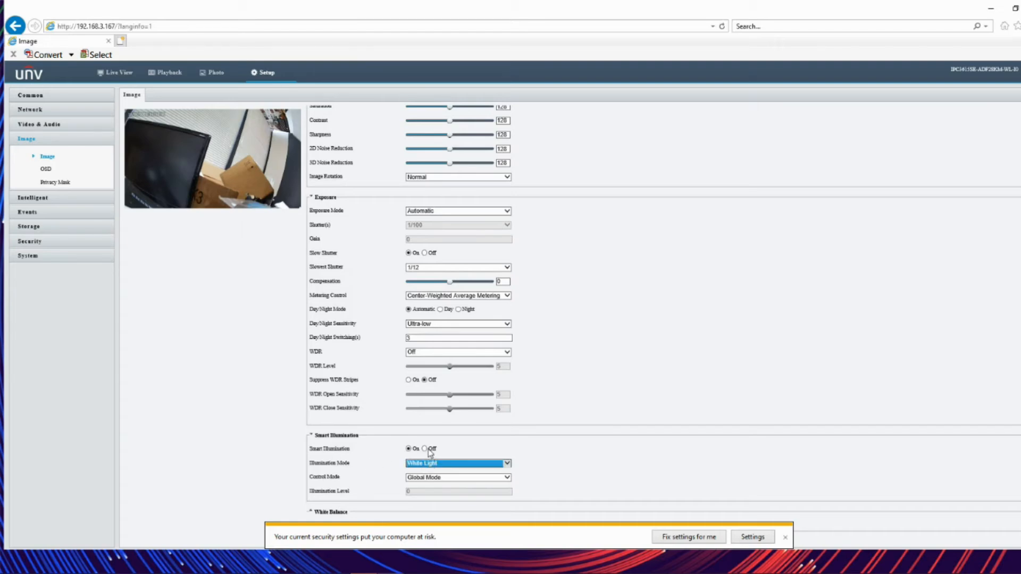
left_click(367, 483)
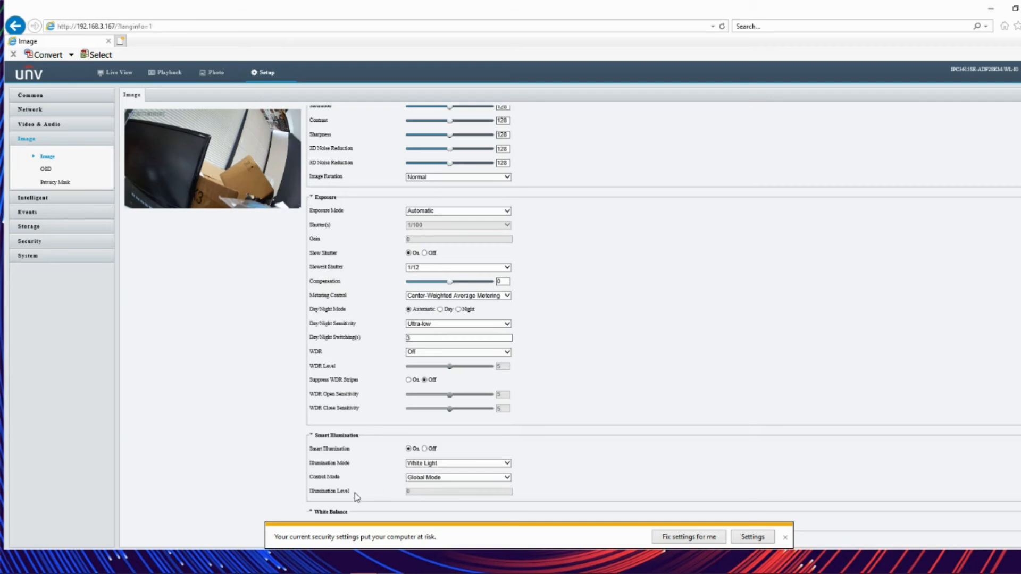
- Review the OSD overlay and display style settings, along with the camera's basic information page
left_click(46, 169)
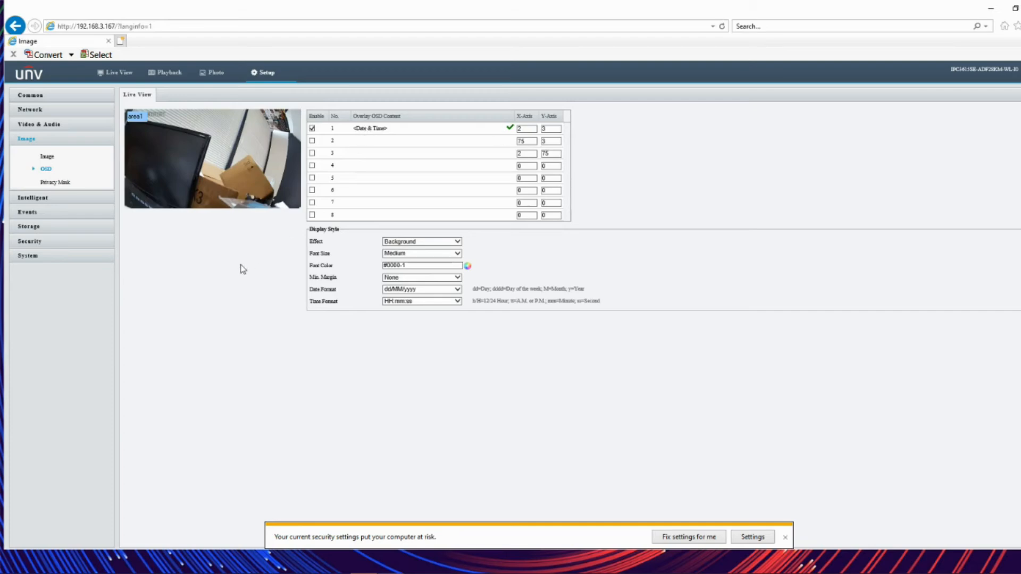
left_click(31, 96)
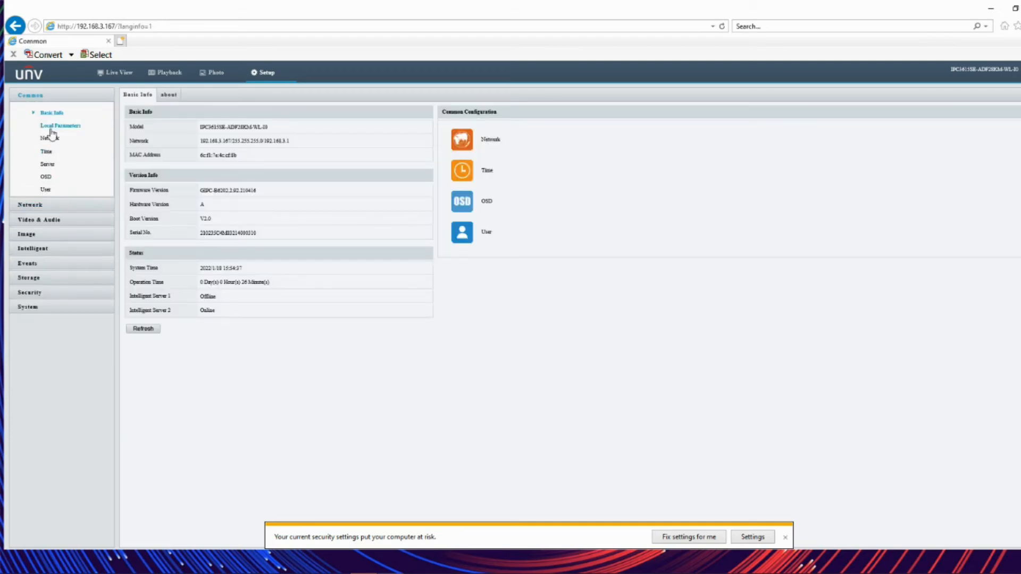
left_click(46, 236)
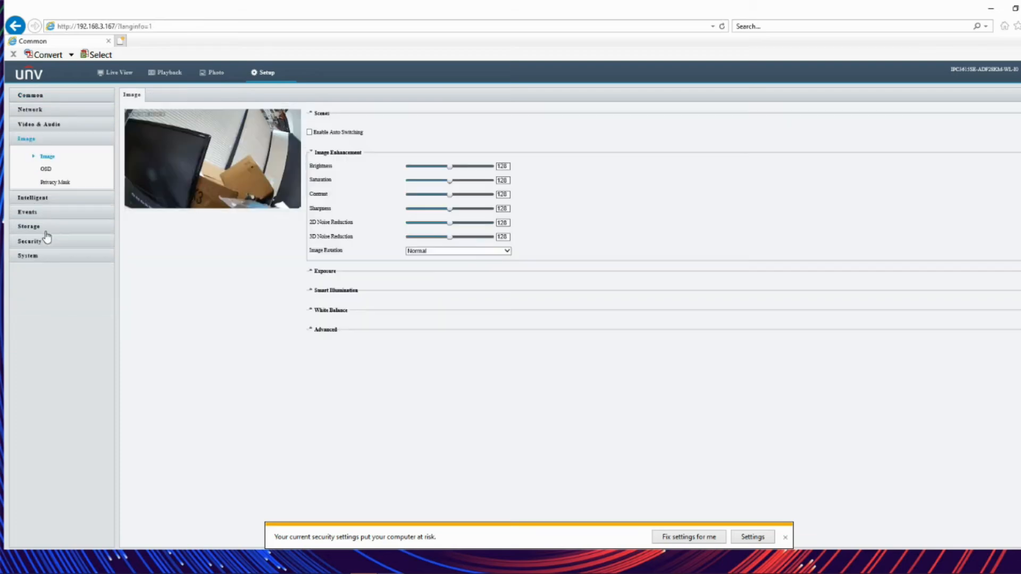
left_click(47, 168)
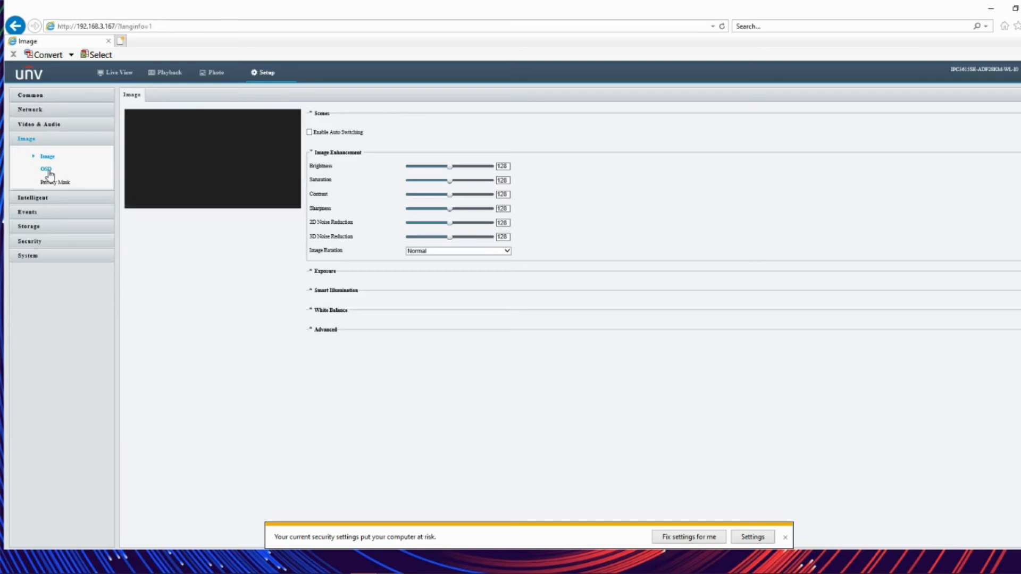
- Add a privacy mask and place it as a narrow vertical strip near the camera image's left edge
left_click(55, 183)
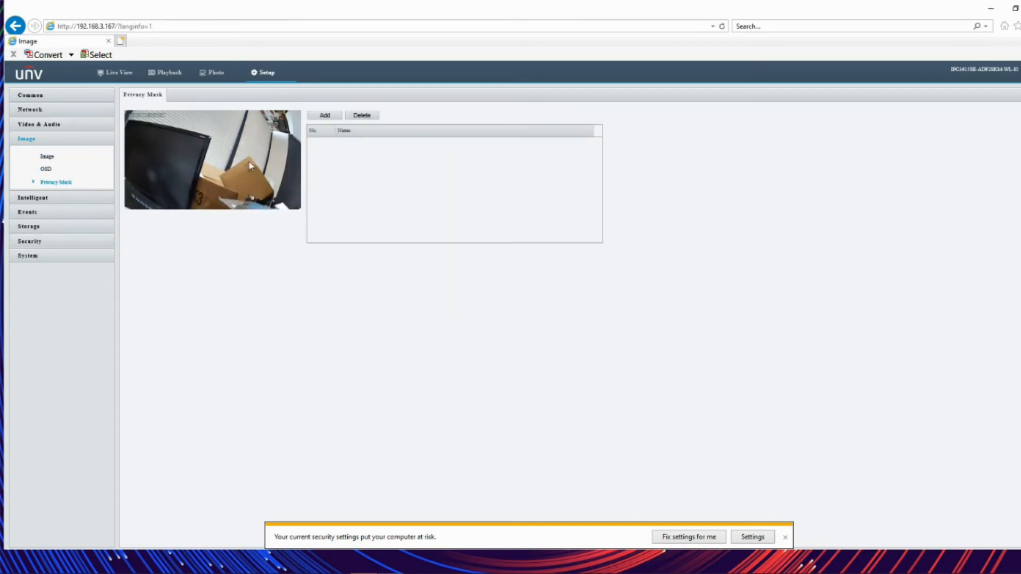
left_click(333, 116)
left_click_drag(181, 132, 254, 183)
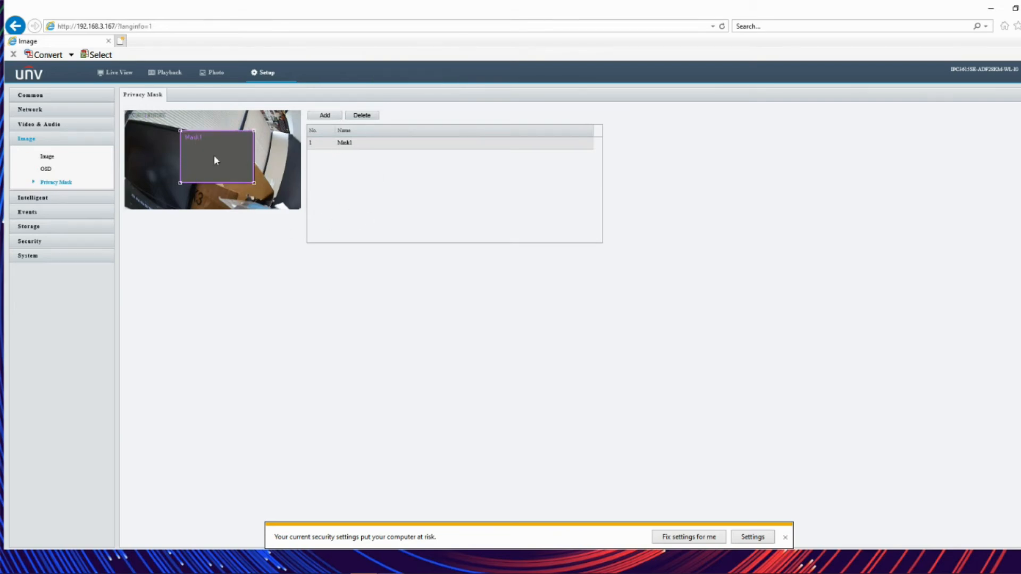
mouse_move(208, 154)
left_mouse_down()
mouse_move(156, 163)
mouse_move(130, 186)
mouse_move(128, 208)
mouse_move(151, 177)
mouse_move(130, 122)
left_mouse_up()
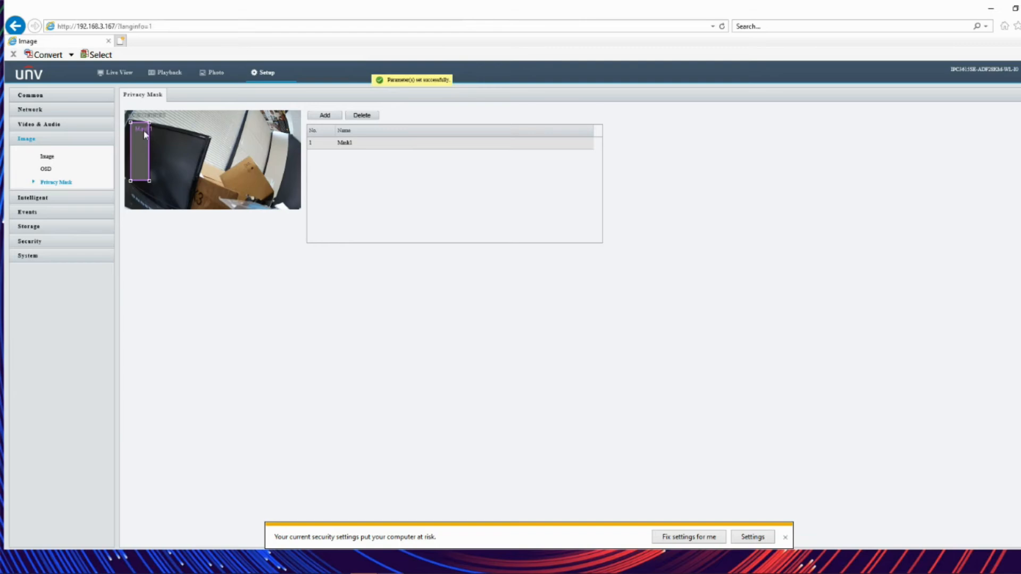
- Add two more overlapping privacy masks over the monitor and check the masked areas in the live view
left_click(325, 115)
mouse_move(137, 128)
left_mouse_down()
mouse_move(181, 161)
mouse_move(190, 186)
left_mouse_up()
left_click(326, 116)
mouse_move(145, 156)
left_mouse_down()
mouse_move(173, 208)
mouse_move(193, 212)
mouse_move(187, 202)
left_mouse_up()
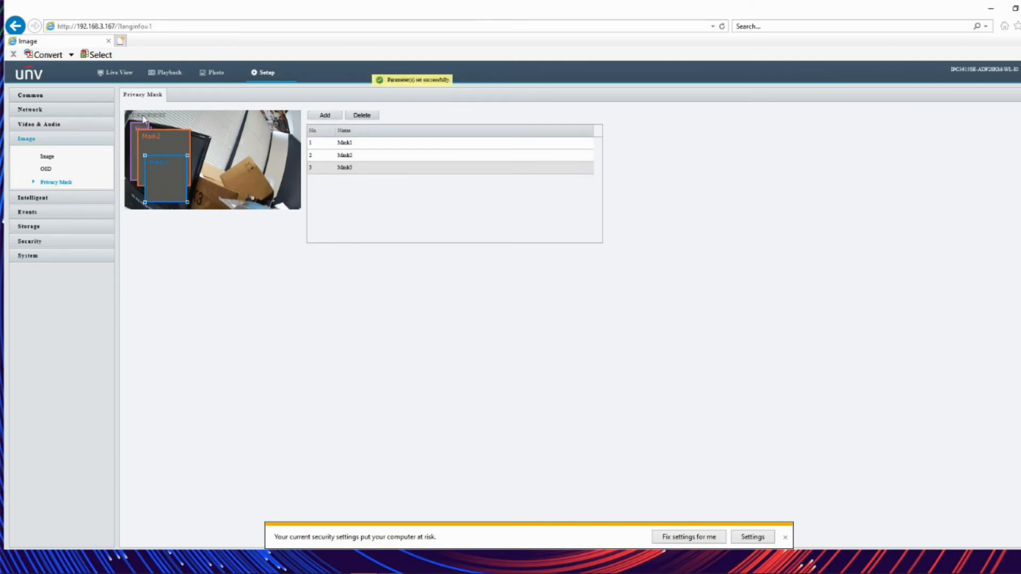
left_click(119, 73)
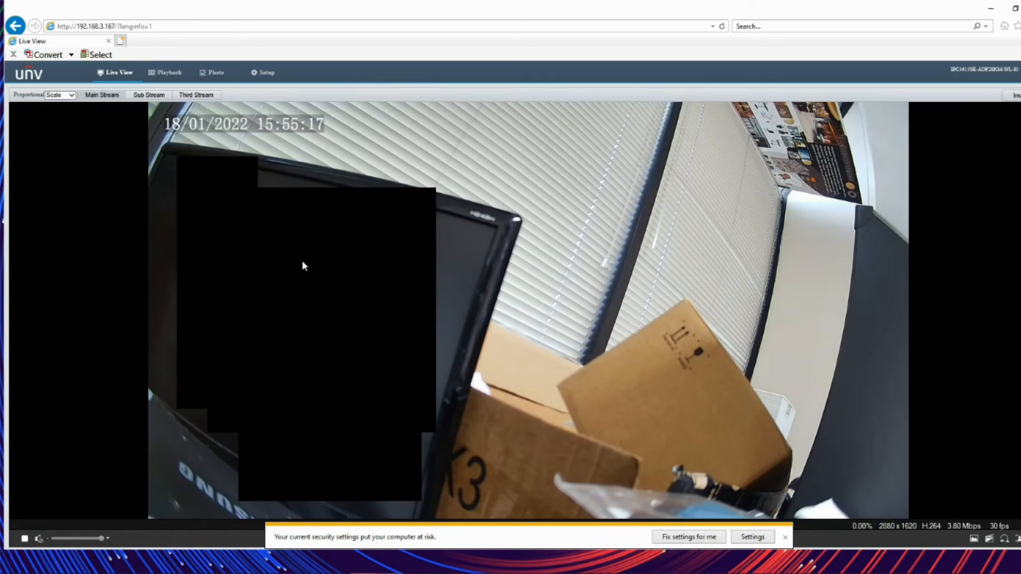
- Return to the privacy mask setup and delete all three masks
left_click(263, 78)
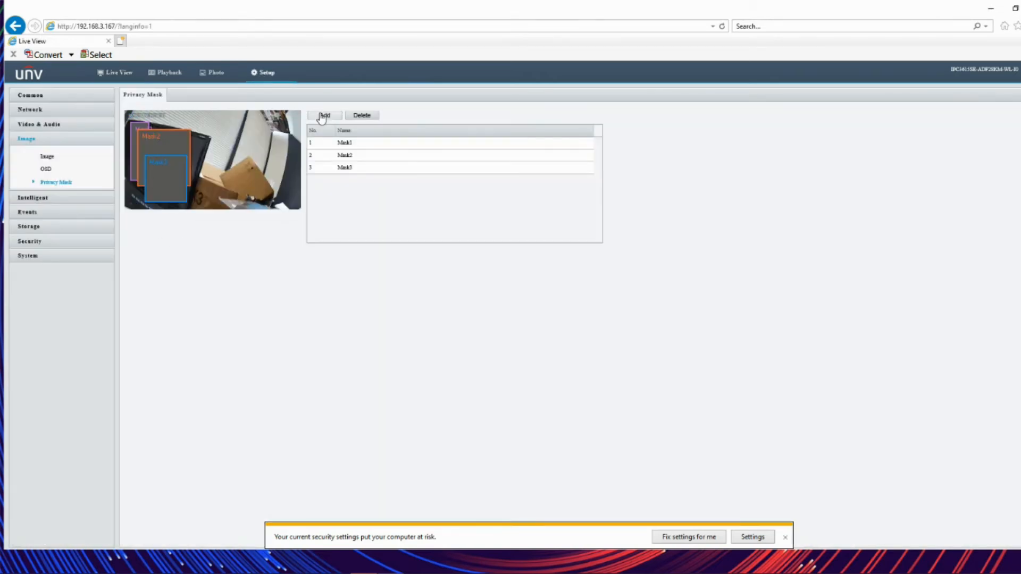
left_click(352, 167)
left_click(368, 117)
left_click(357, 155)
left_click(362, 115)
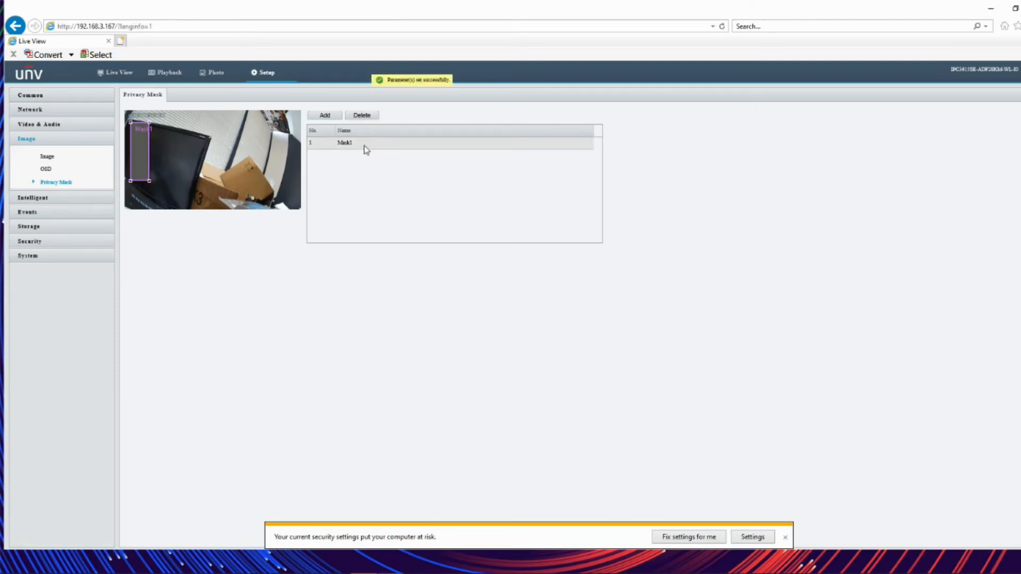
left_click(362, 115)
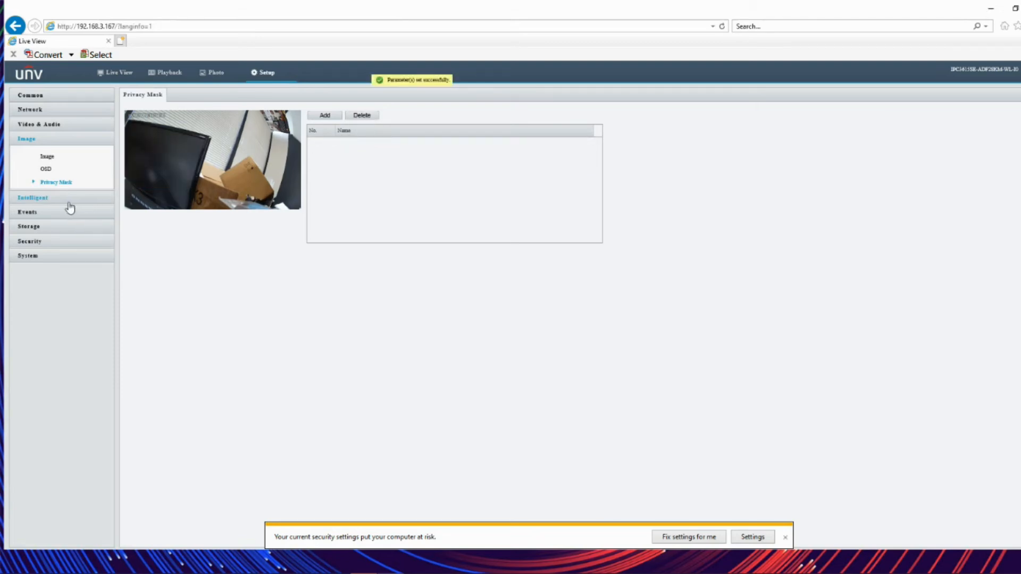
- Enable cross line detection and add a rule with a vertical line through the image beside the monitor's right edge
left_click(35, 200)
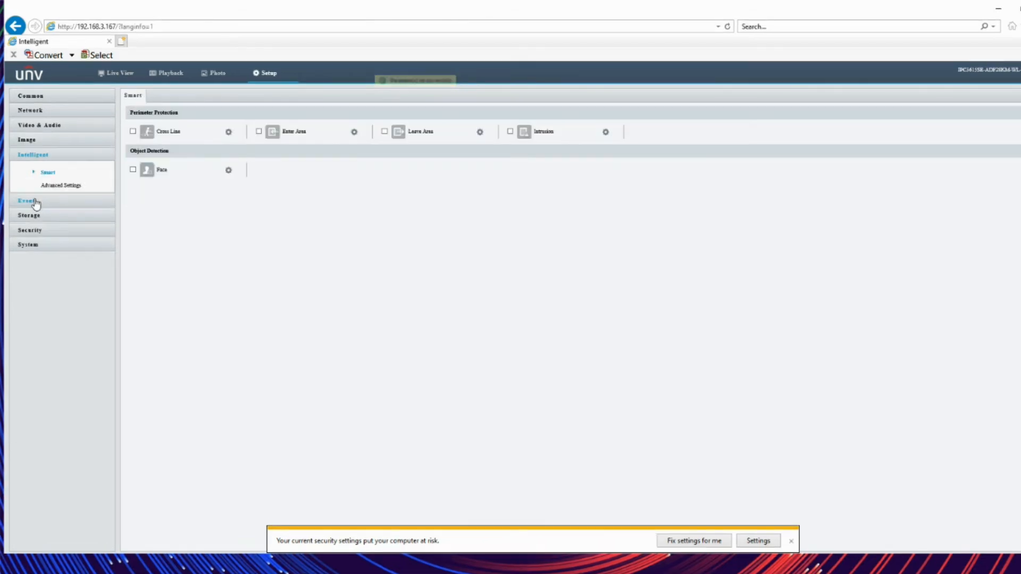
left_click(133, 131)
left_click(229, 132)
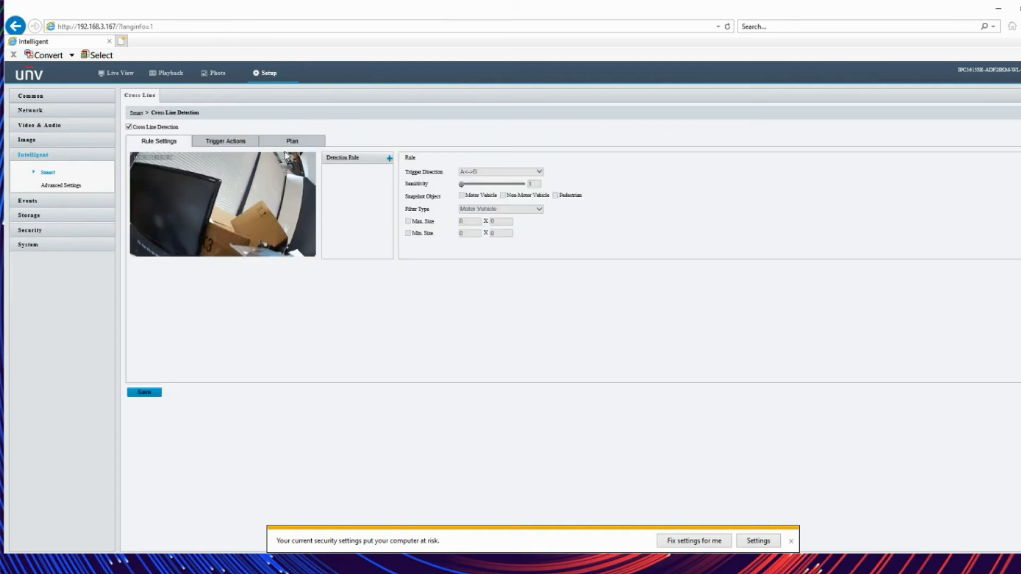
left_click(389, 158)
left_click_drag(141, 195, 213, 197)
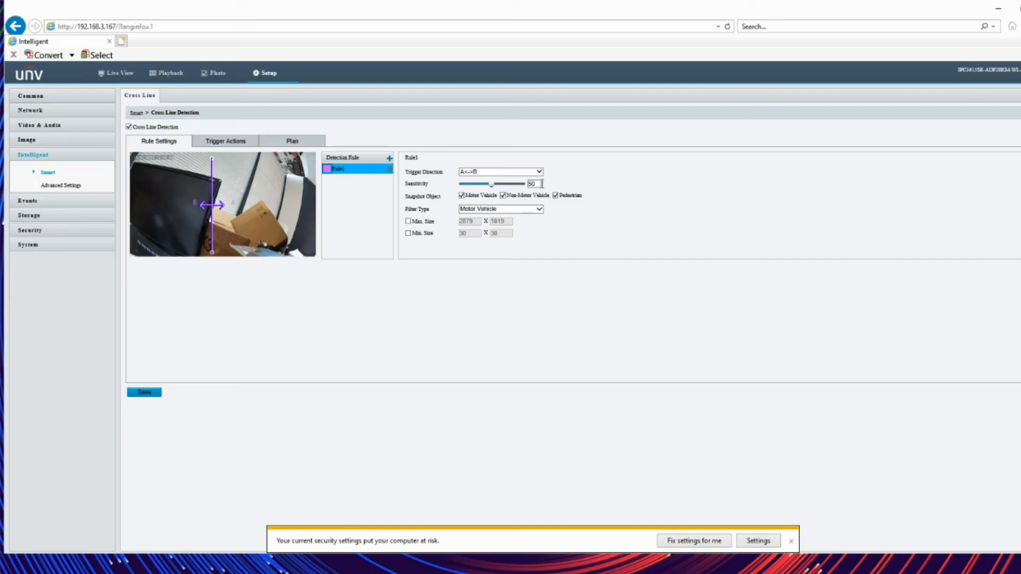
- Review the trigger actions and arming plan for cross line detection, and delete its detection rule
left_click(228, 141)
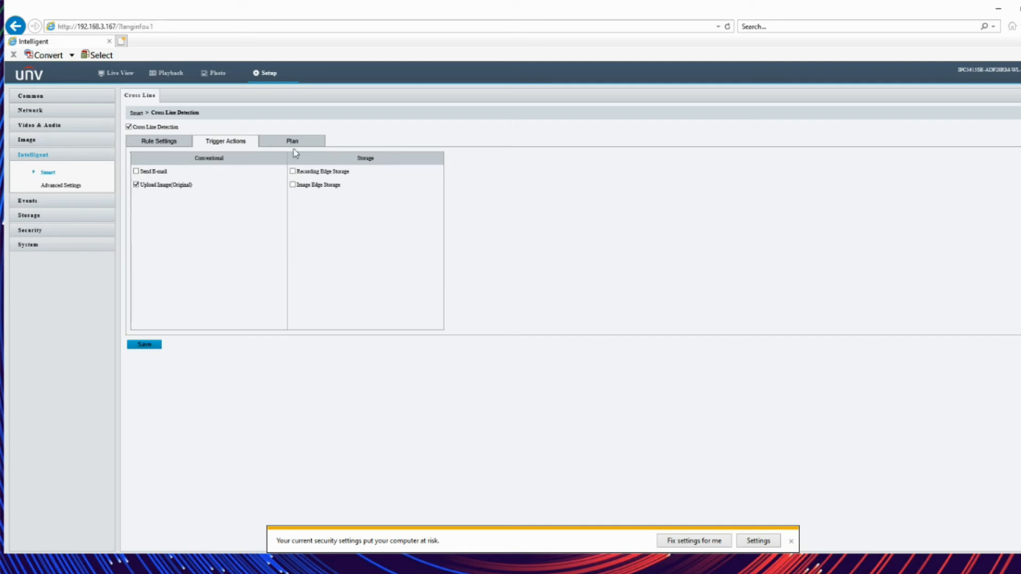
left_click(280, 144)
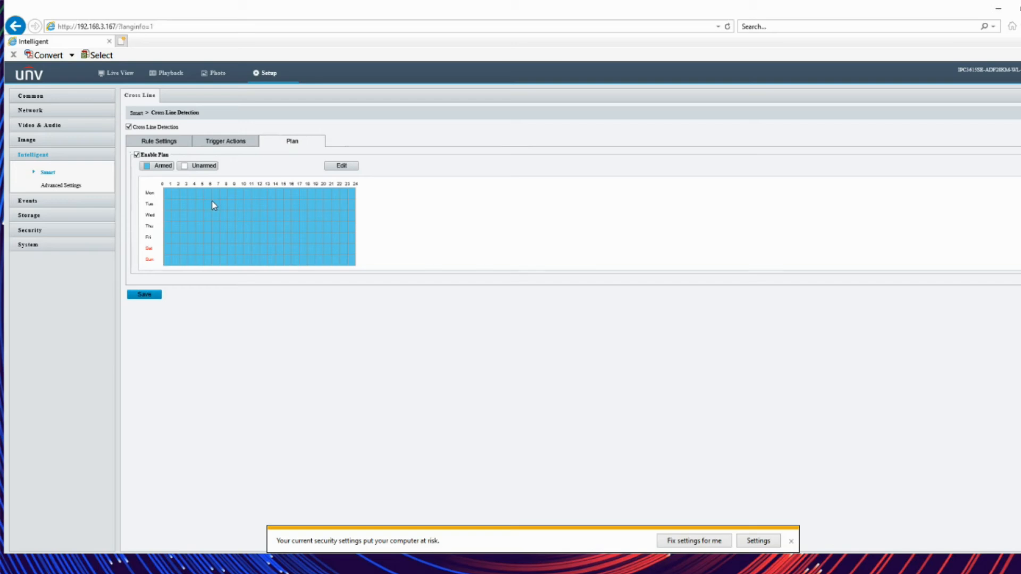
left_click(160, 141)
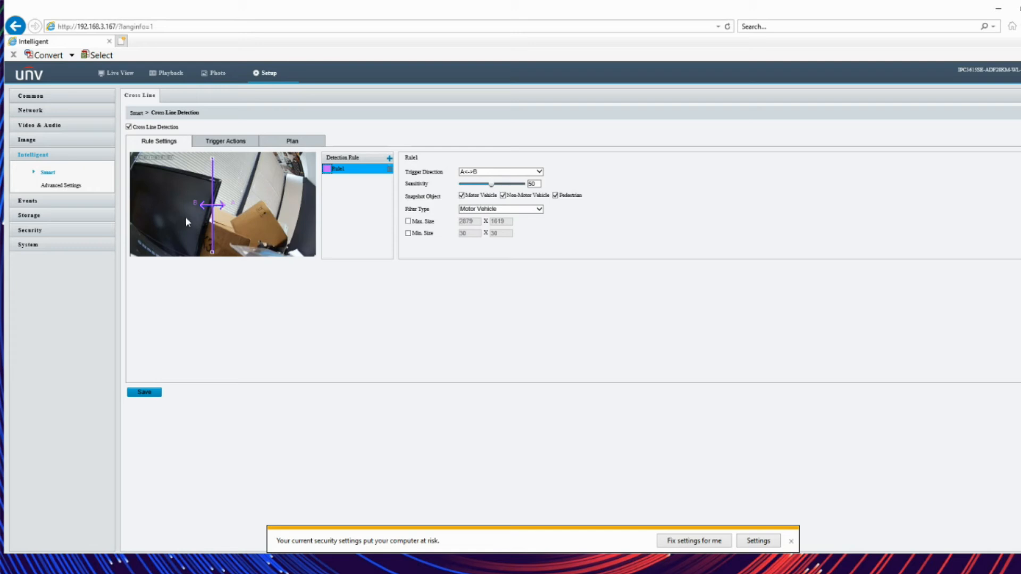
left_click(389, 169)
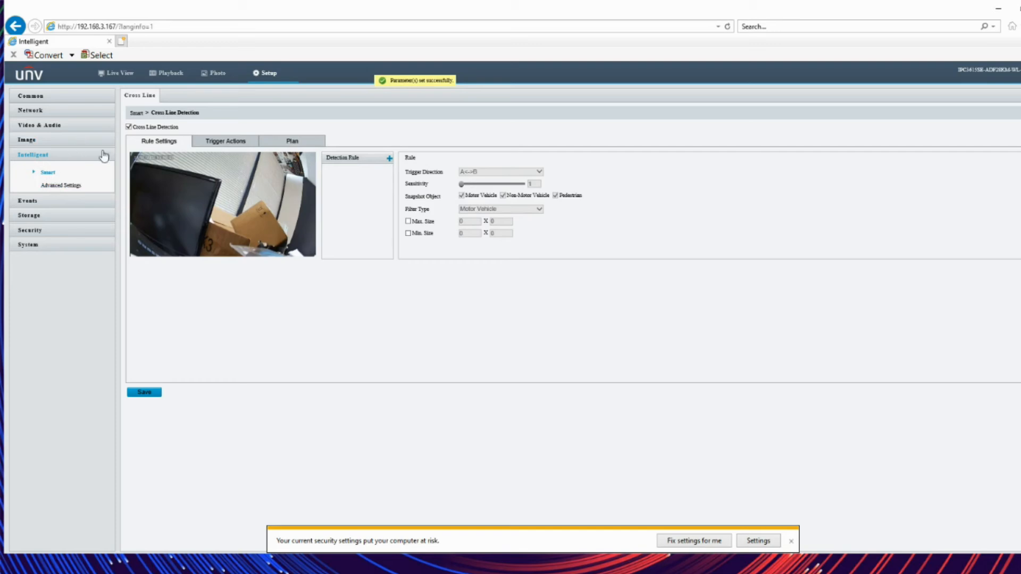
- Enable enter area detection and add a rule whose area covers most of the monitor and the wall above it
left_click(47, 173)
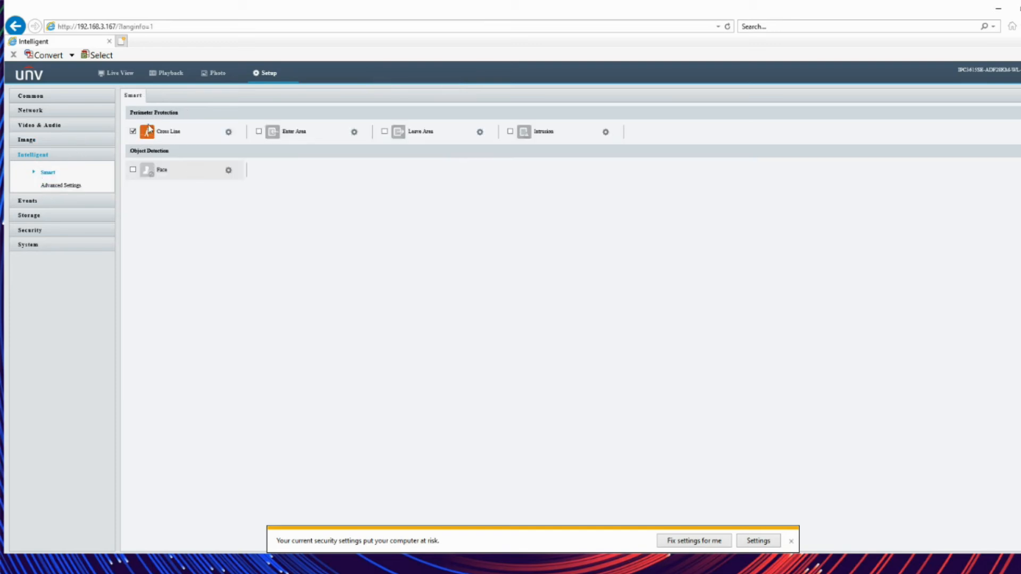
left_click(258, 132)
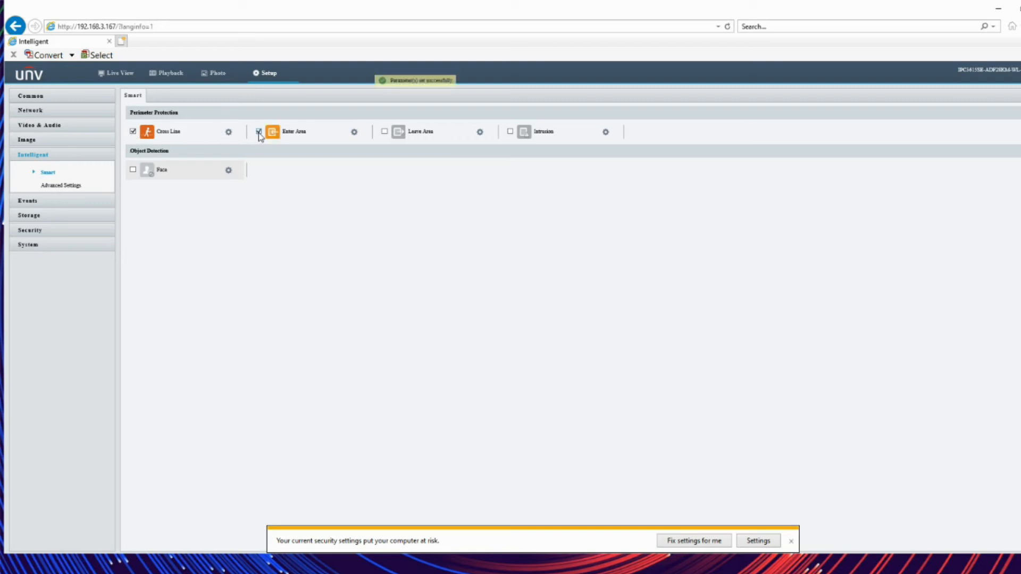
left_click(354, 132)
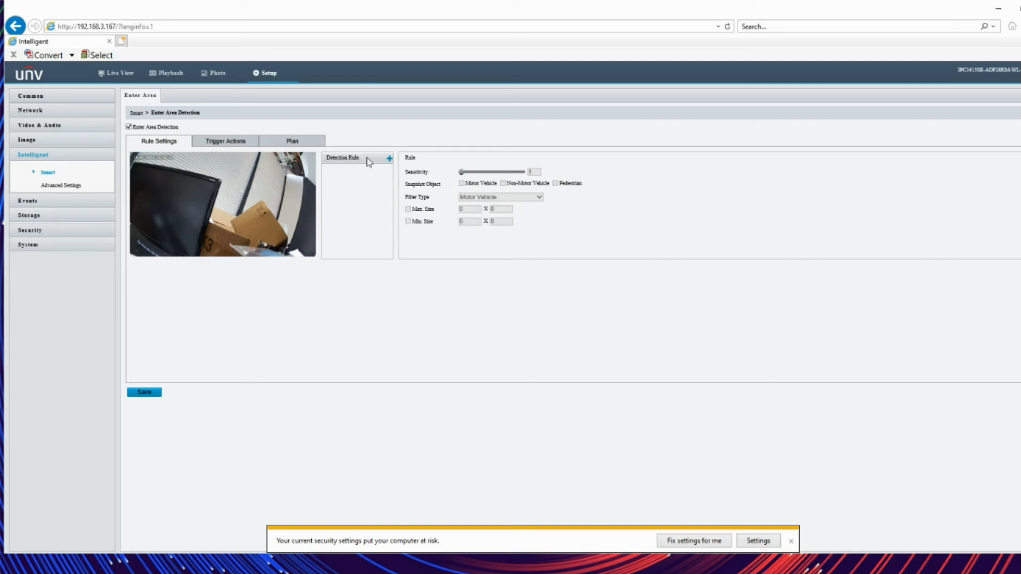
left_click(390, 158)
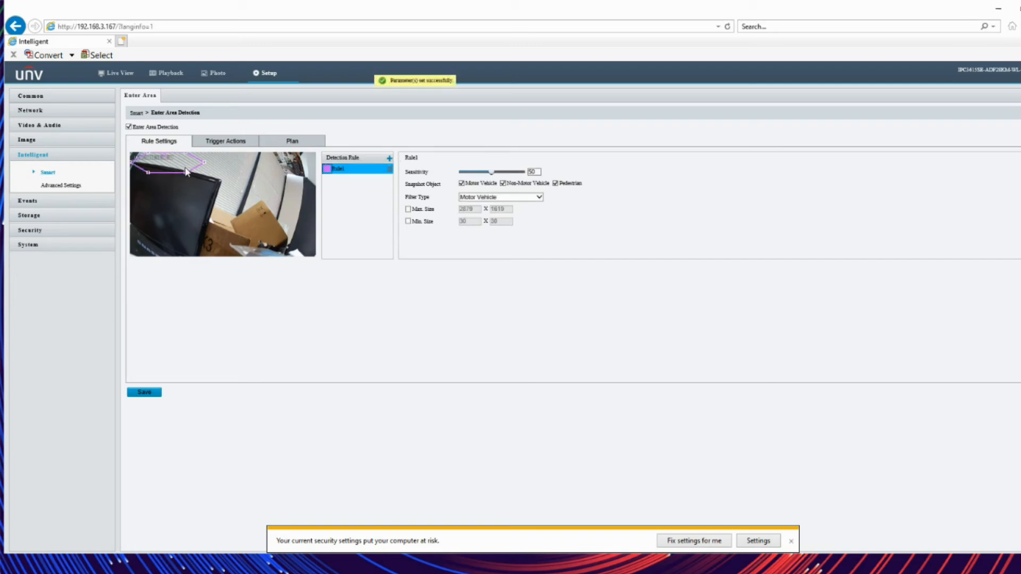
left_click_drag(186, 172, 195, 232)
left_click_drag(148, 172, 139, 225)
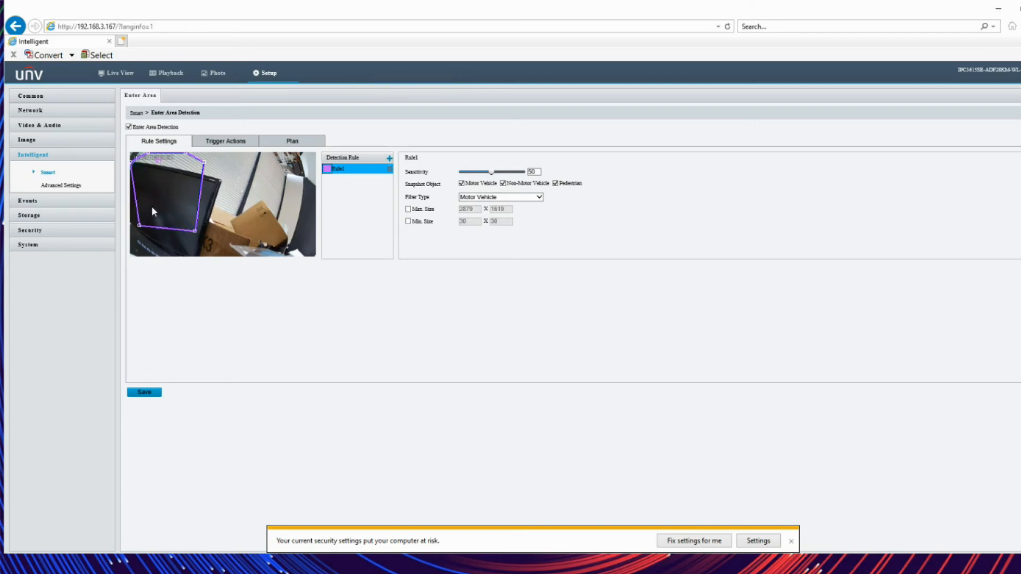
- Check the enter area trigger actions, delete its rule, and disable both enter area and cross line detection
left_click(226, 141)
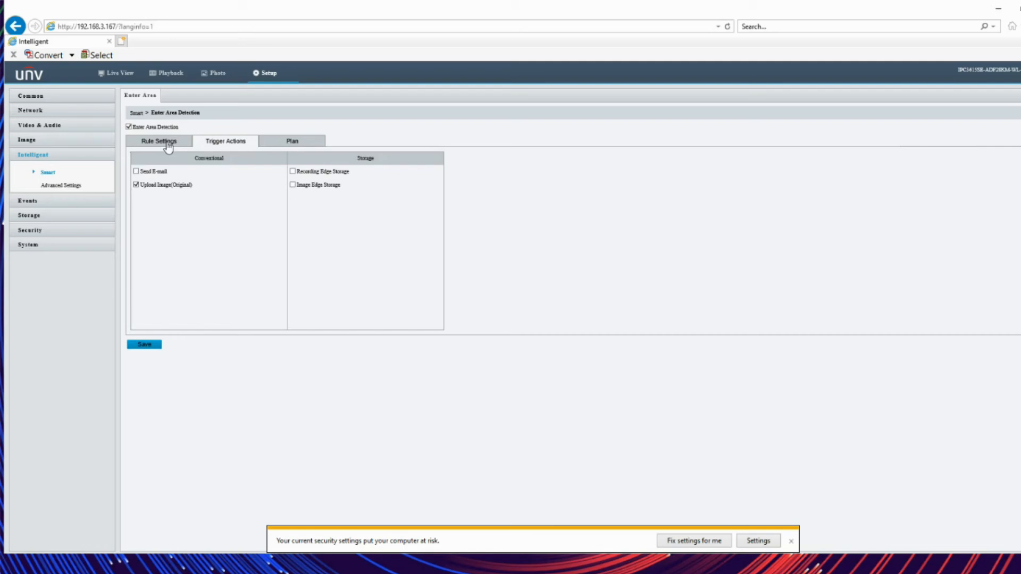
left_click(168, 144)
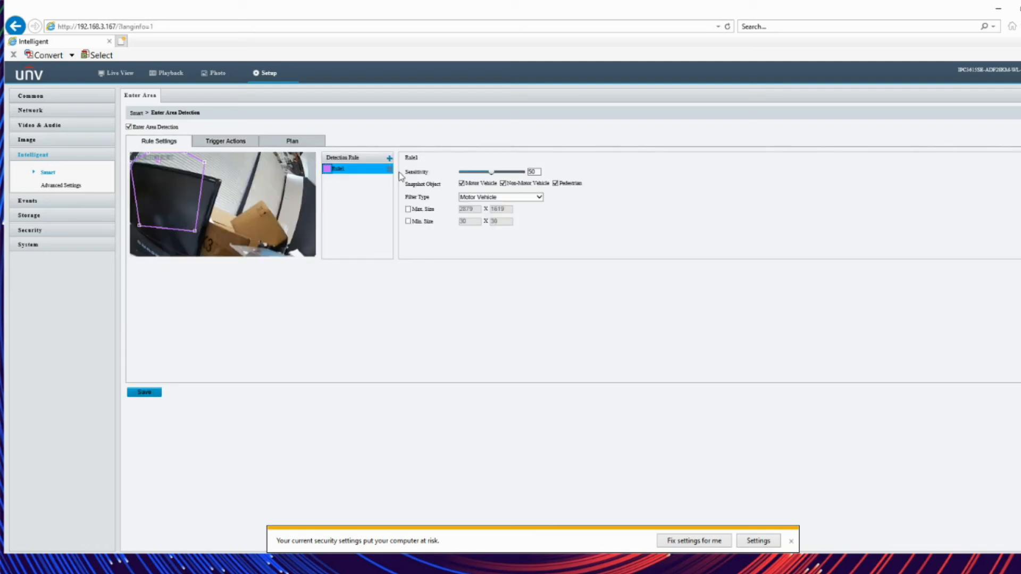
left_click(390, 170)
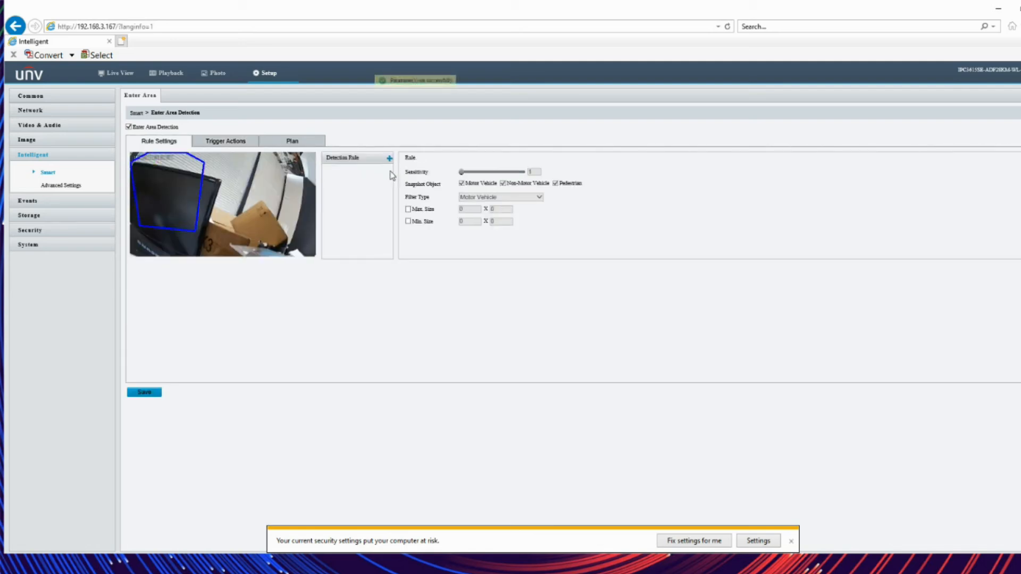
left_click(47, 172)
left_click(259, 132)
left_click(132, 132)
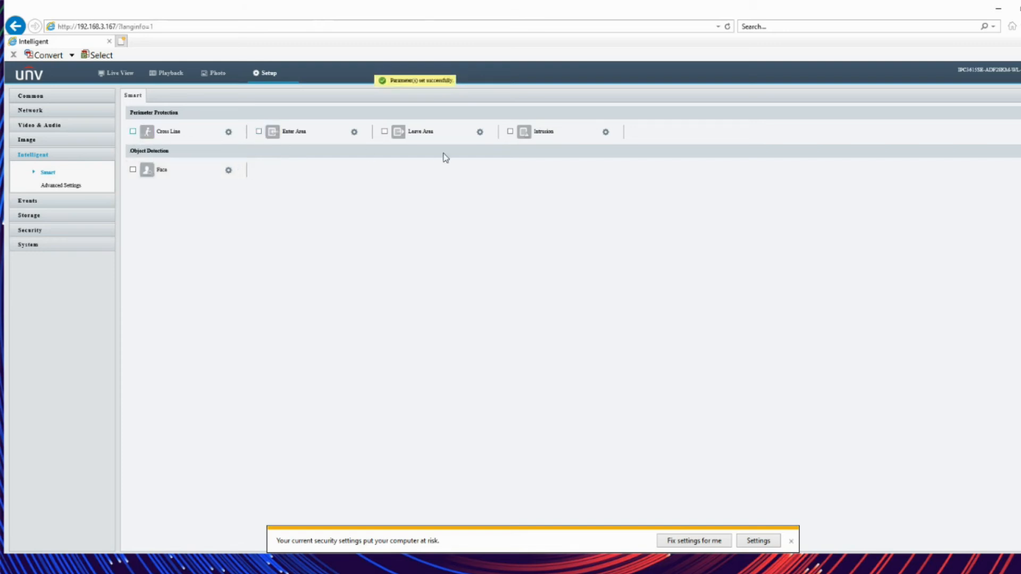
- Enable leave area detection, review its rule settings and trigger actions, and disable it again
left_click(384, 132)
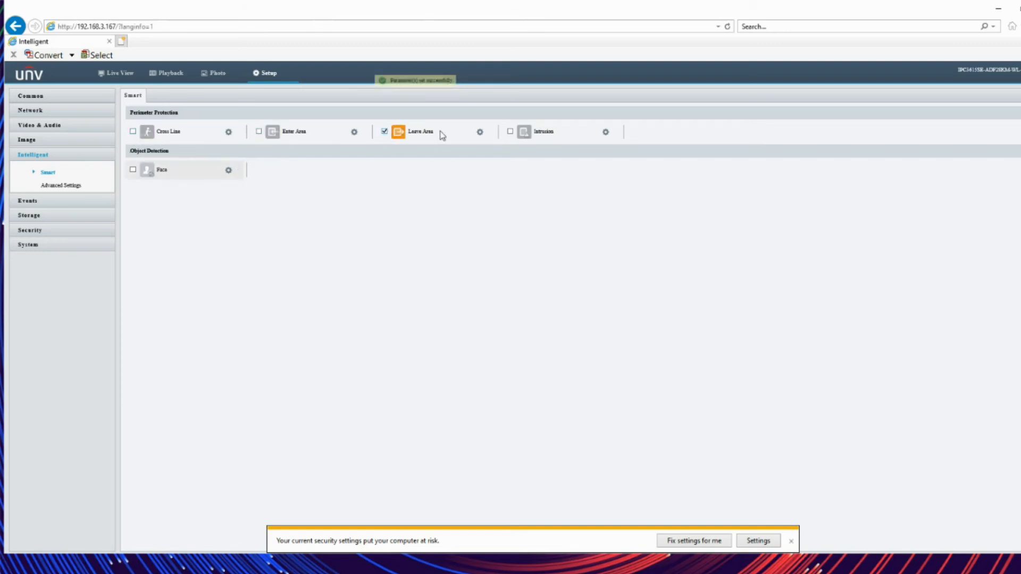
left_click(480, 133)
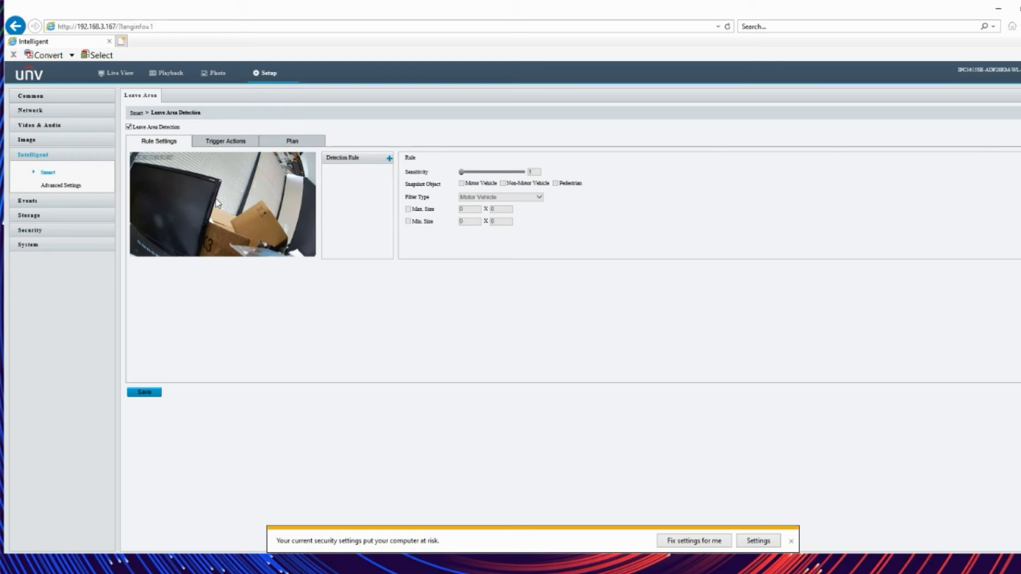
left_click(217, 141)
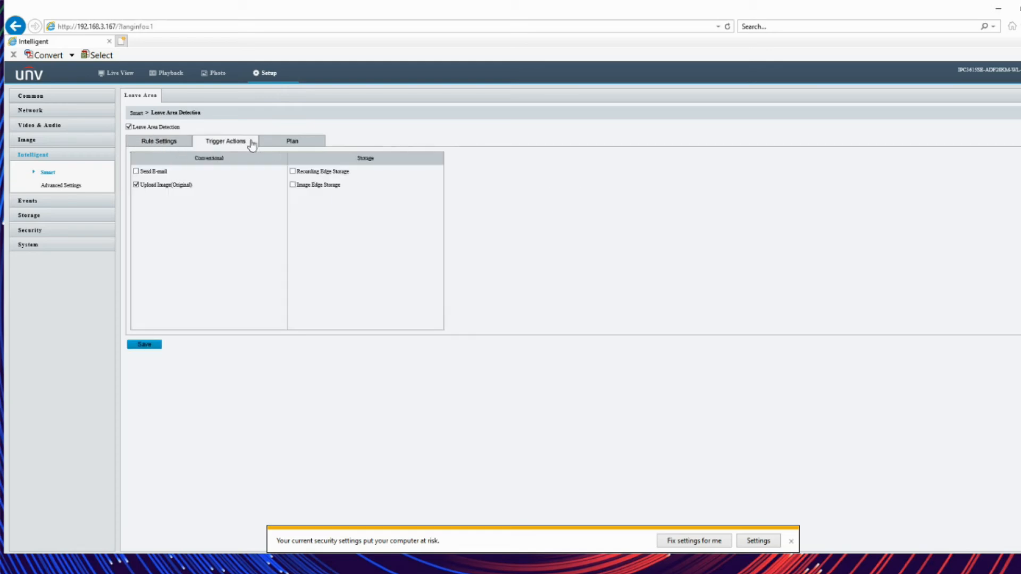
left_click(147, 143)
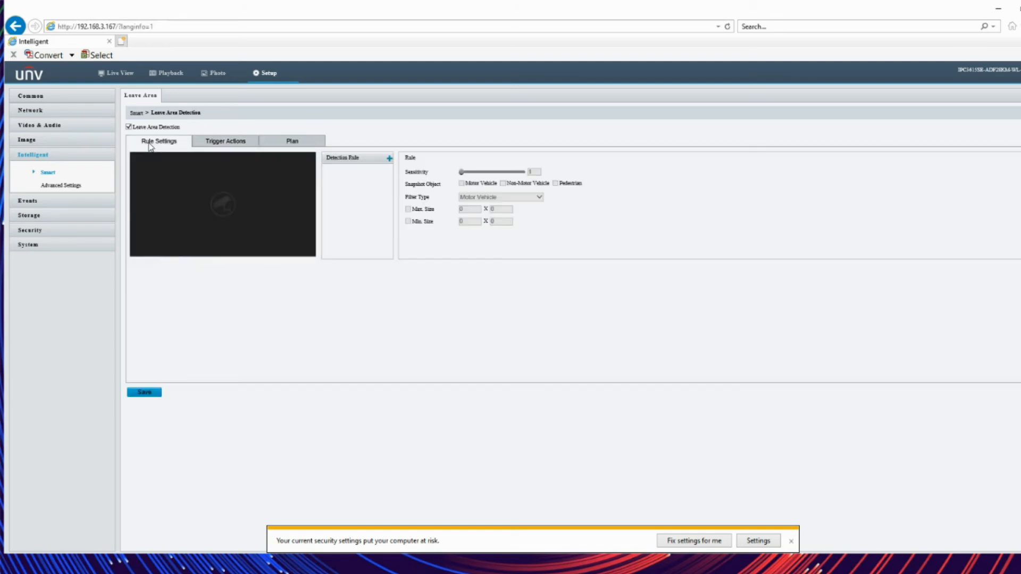
left_click(49, 176)
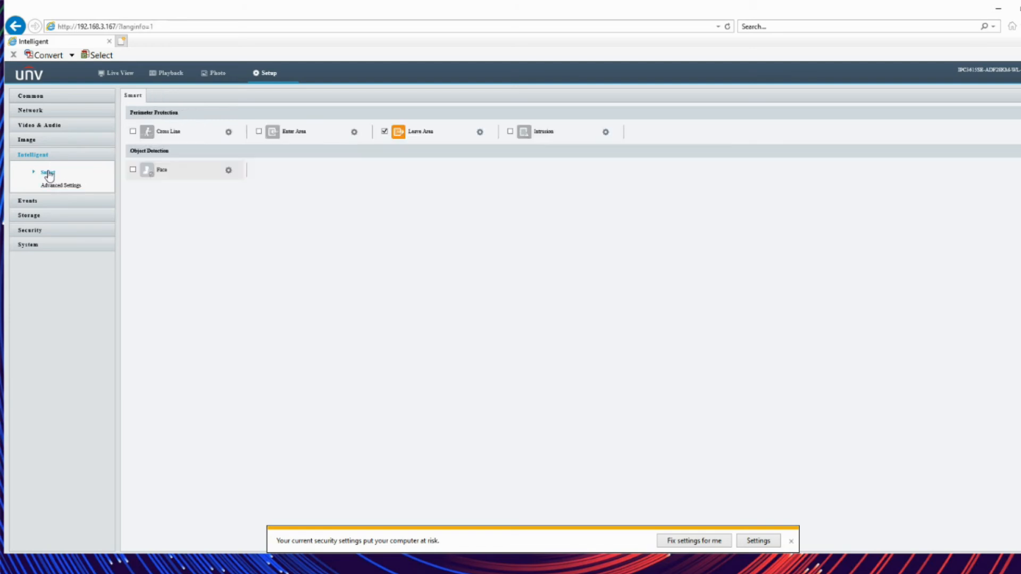
left_click(385, 131)
- Enable intrusion detection, add a rule with its area reshaped over the monitor, and delete that rule
left_click(510, 132)
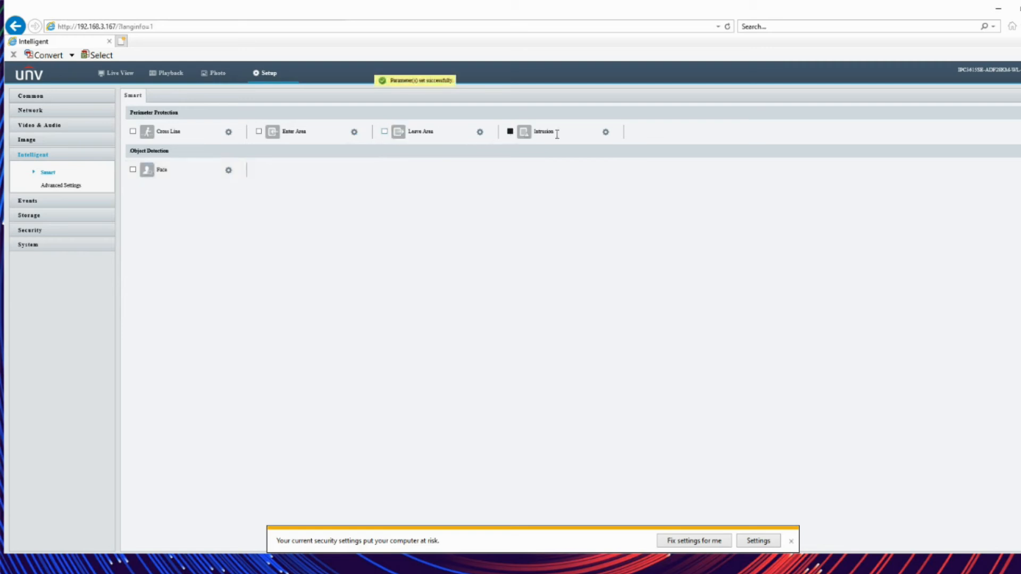
left_click(605, 133)
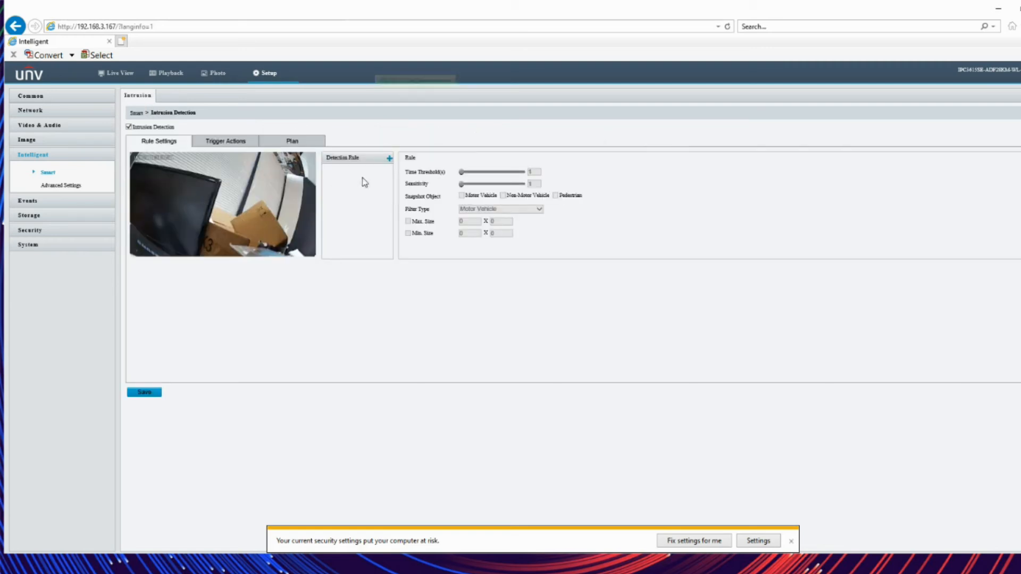
left_click(389, 159)
left_click_drag(184, 173, 208, 214)
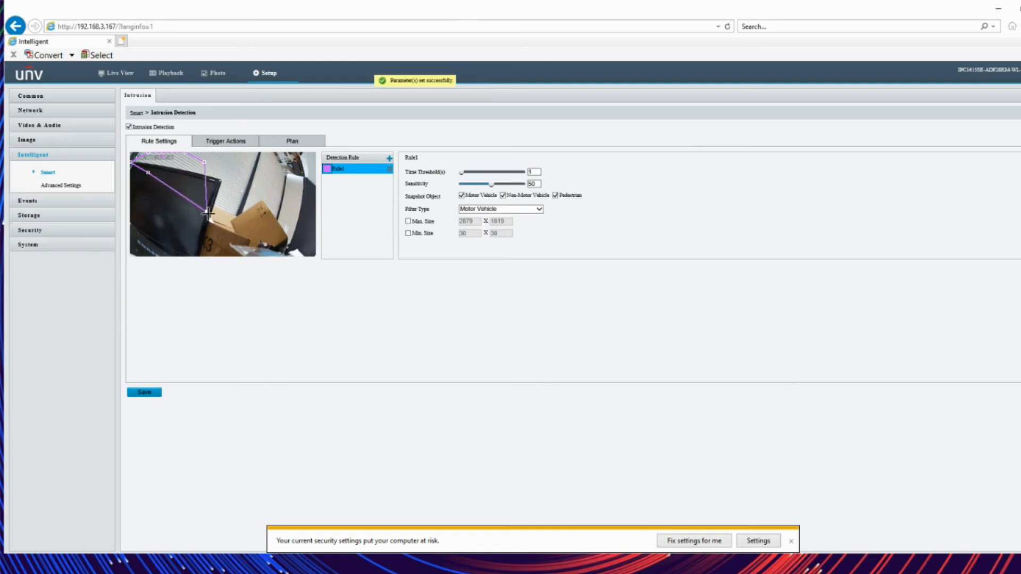
left_click_drag(148, 172, 164, 230)
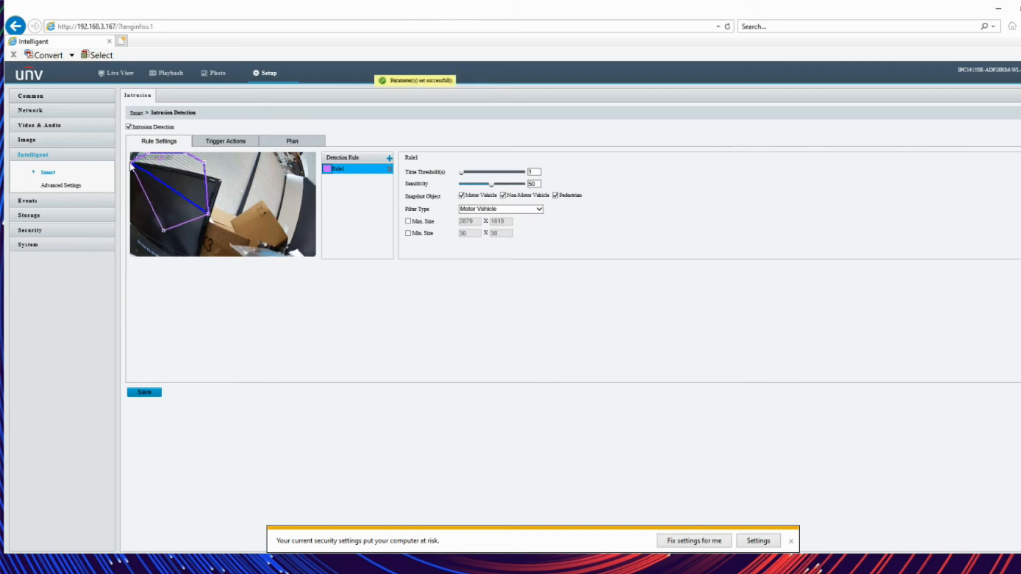
left_click_drag(131, 163, 133, 230)
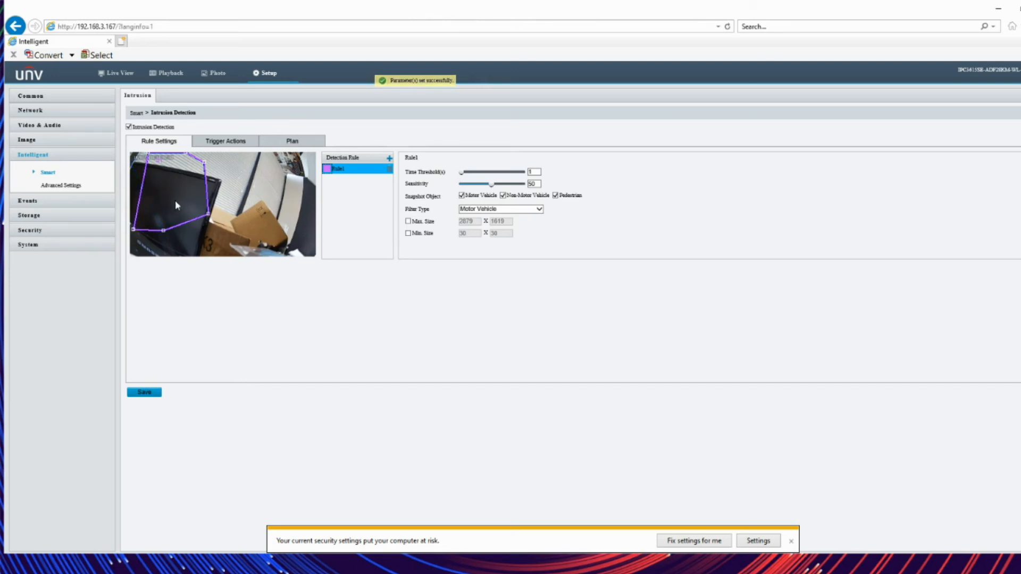
left_click(389, 170)
left_click(390, 170)
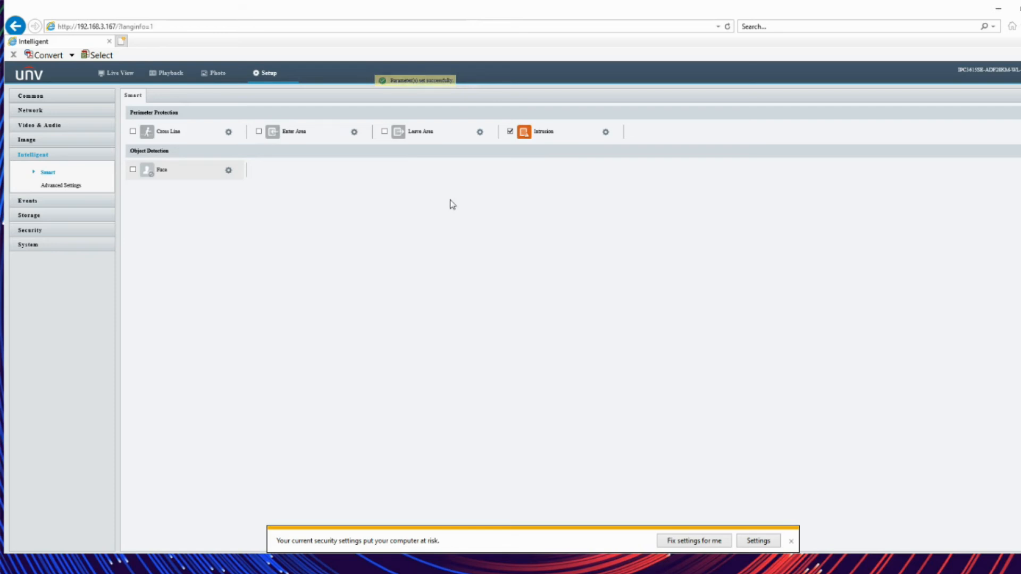
- Enable face detection in place of perimeter protection and open its rule settings
left_click(133, 170)
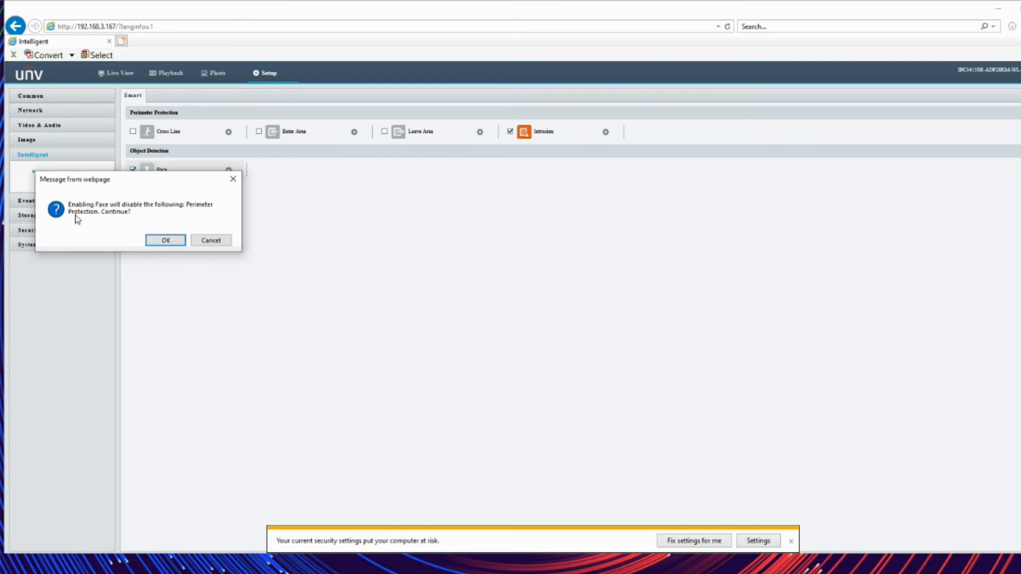
left_click(159, 243)
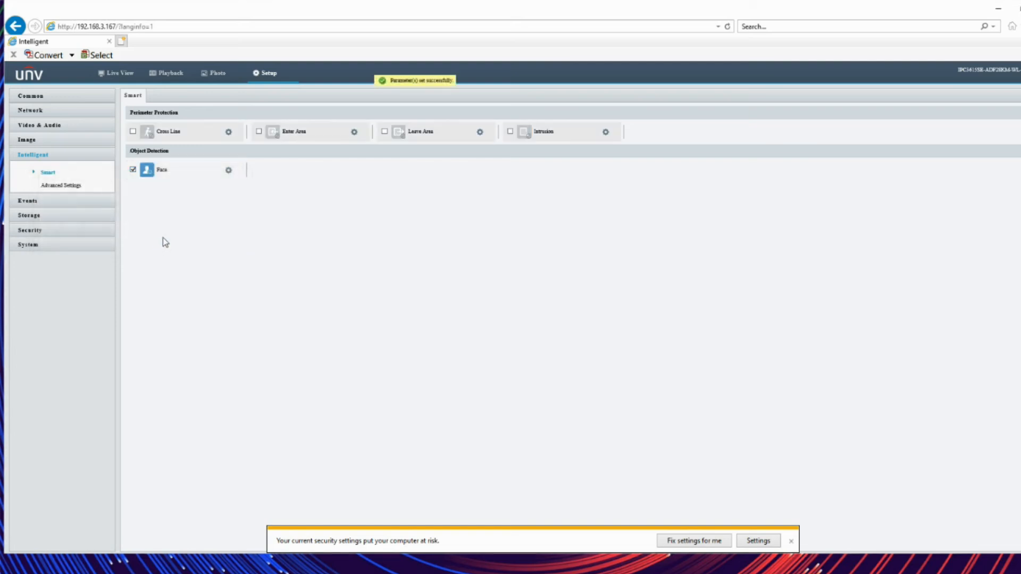
left_click(228, 171)
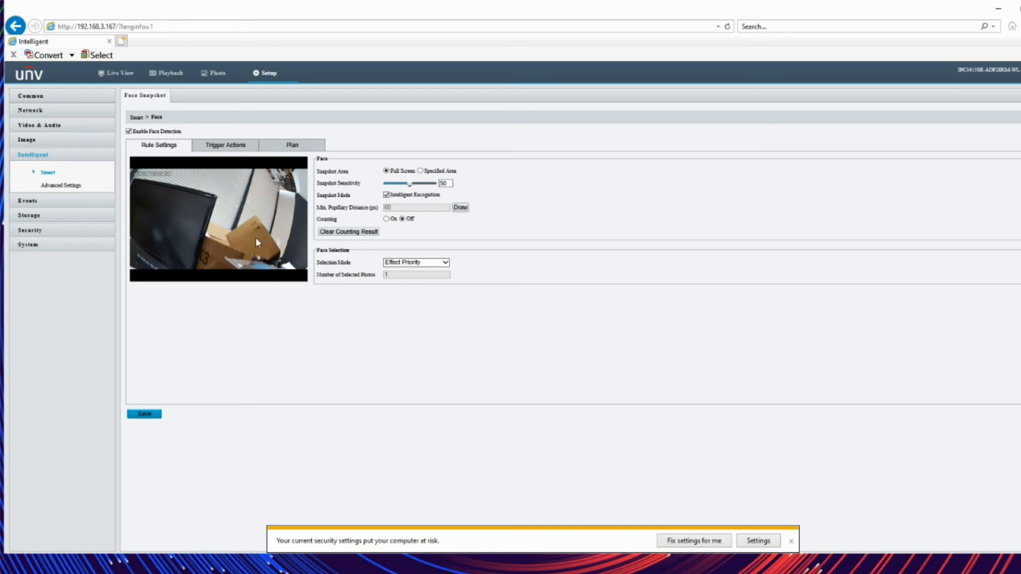
- Review the photo parameters and detection parameters in the advanced intelligent settings
left_click(72, 186)
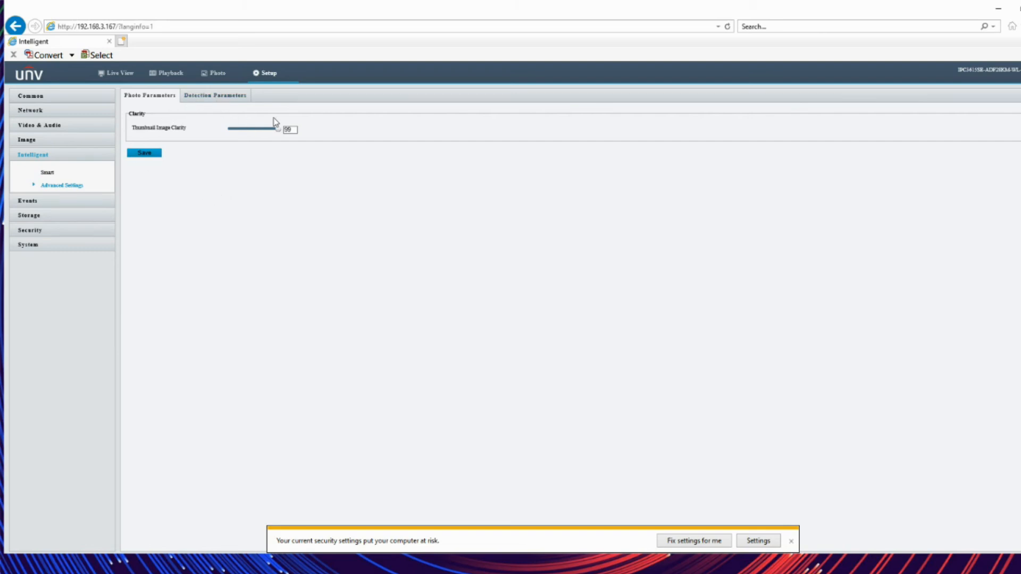
left_click(227, 104)
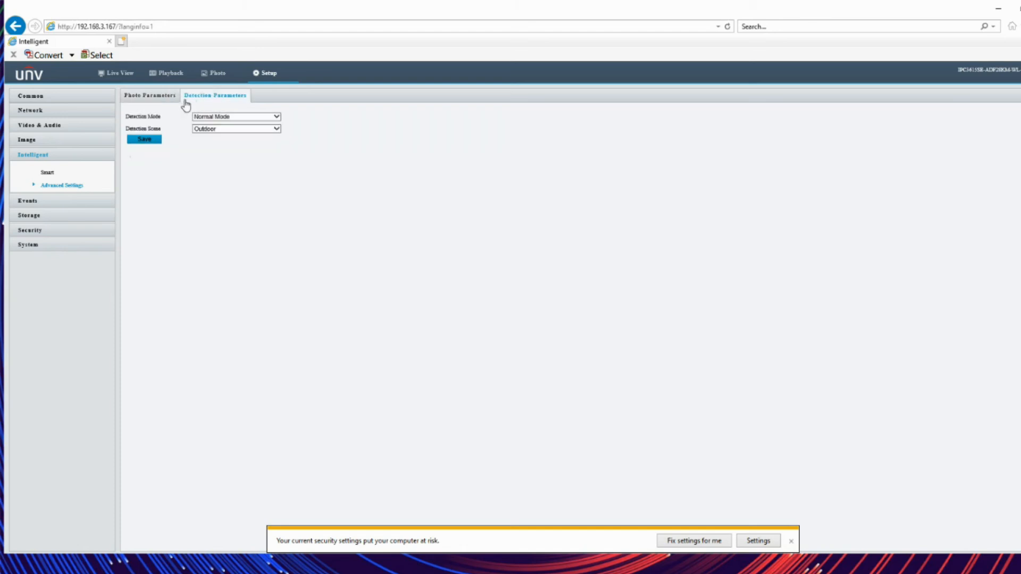
left_click(142, 97)
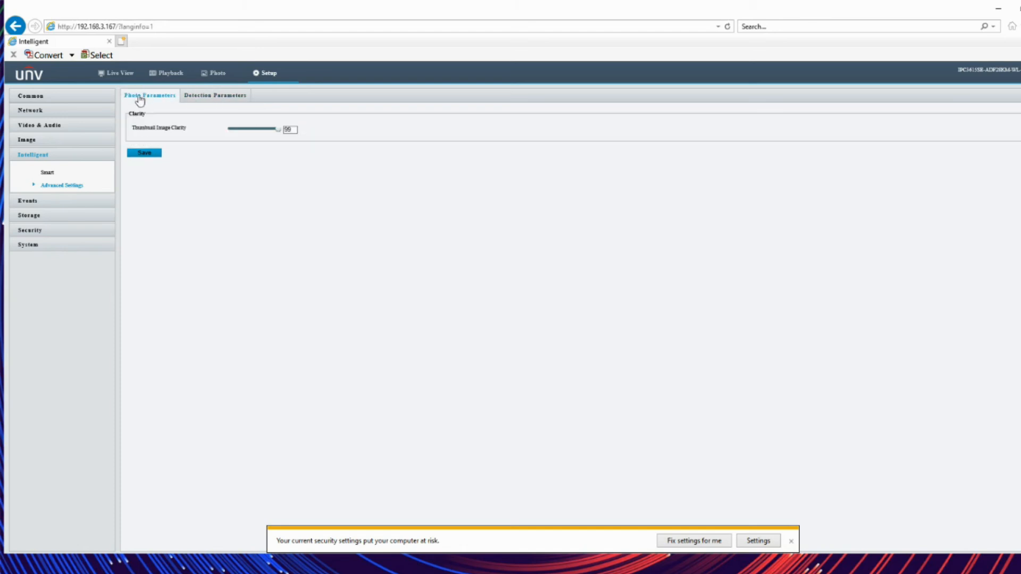
- Add a motion detection area over the middle of the camera image, from the monitor's right part across the cardboard boxes
left_click(25, 201)
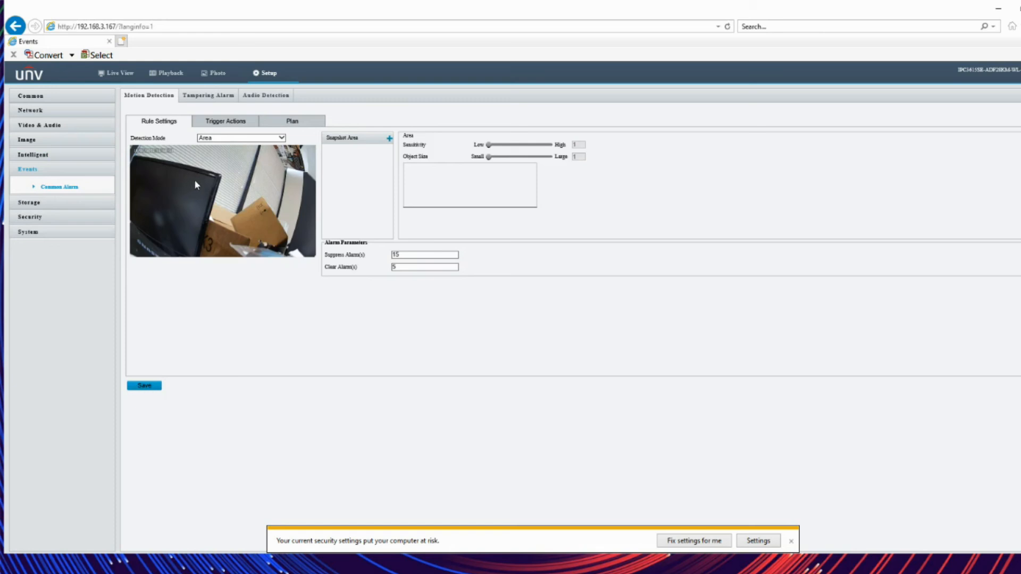
left_click(389, 139)
left_click_drag(192, 169, 295, 240)
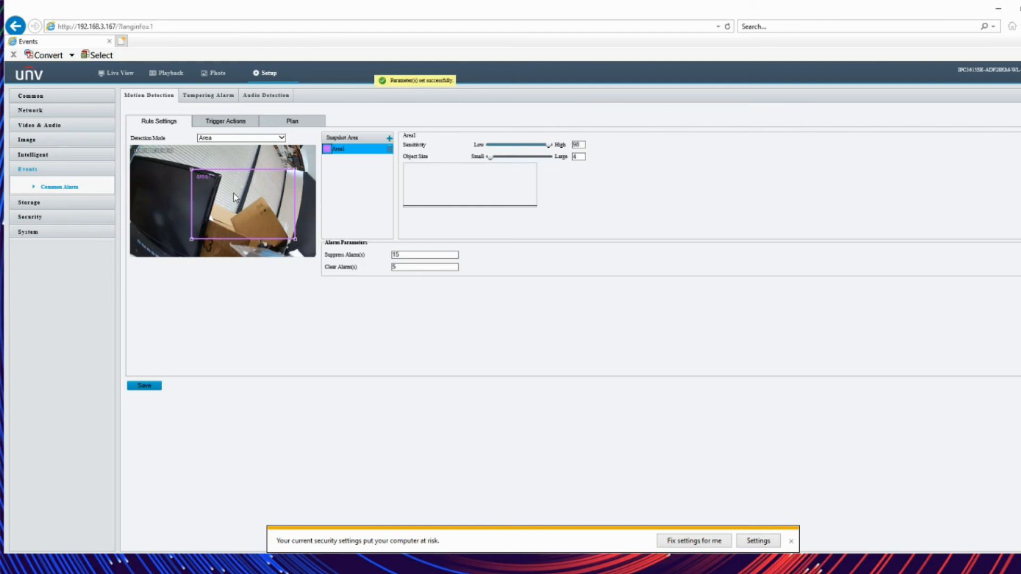
- Switch motion detection to Grid mode and clear the cells over the monitor's upper part and along the image's right edge
left_click(235, 138)
left_click(237, 139)
left_click(237, 139)
left_click(223, 153)
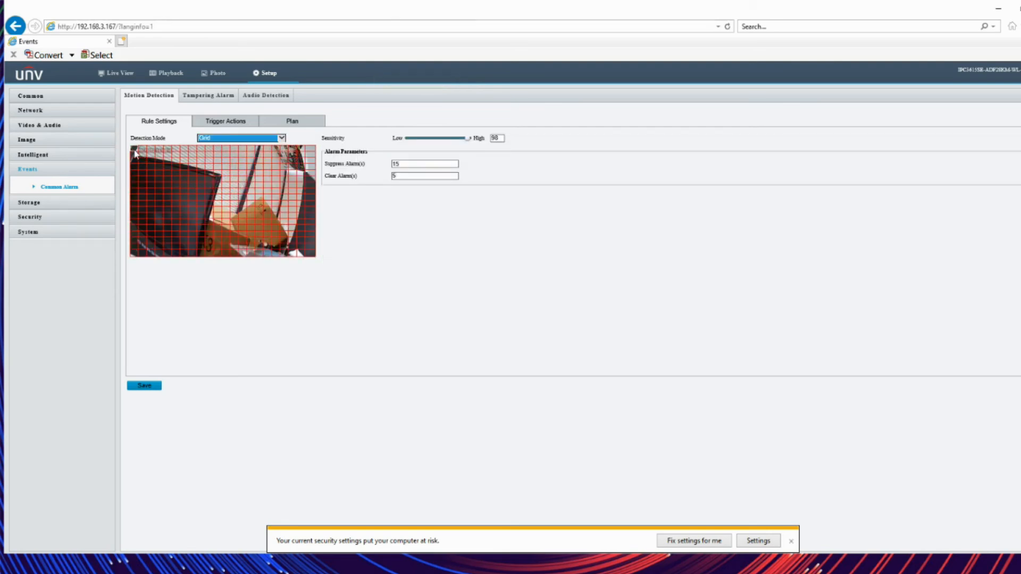
left_click_drag(176, 194, 178, 195)
left_click_drag(289, 157, 318, 228)
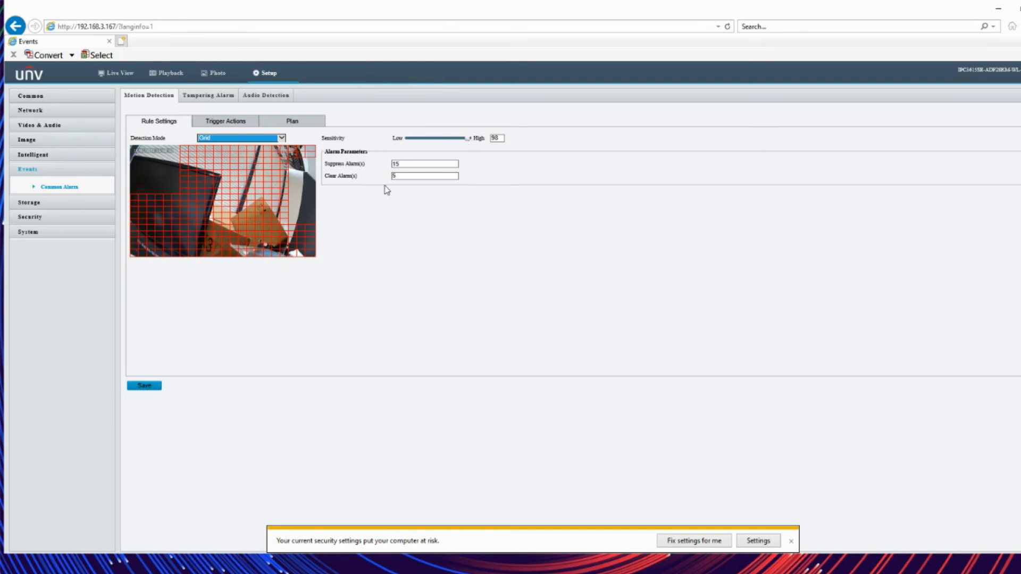
- Review motion detection's trigger actions and arming plan, and the tampering alarm and audio detection settings
left_click(228, 127)
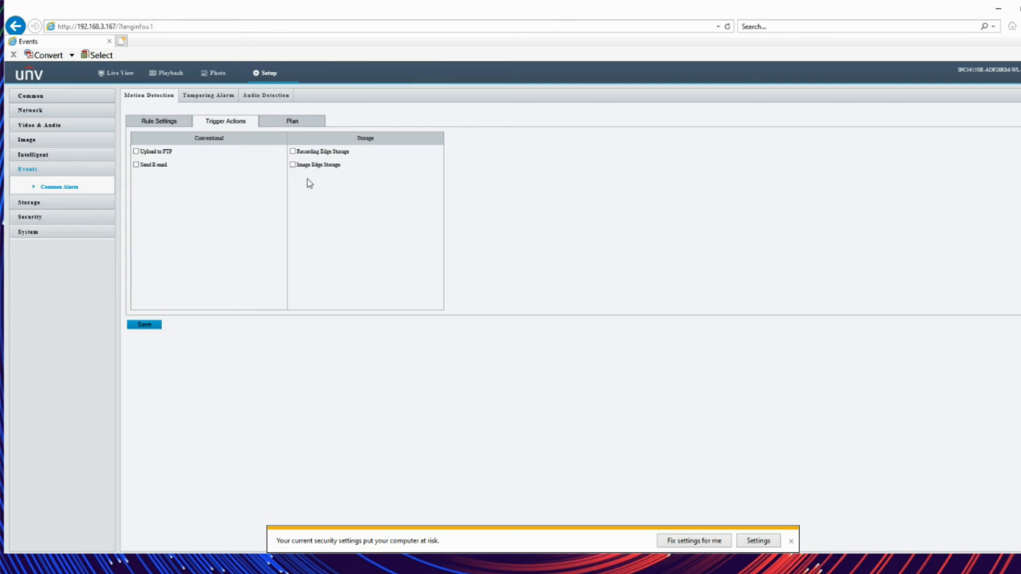
left_click(292, 121)
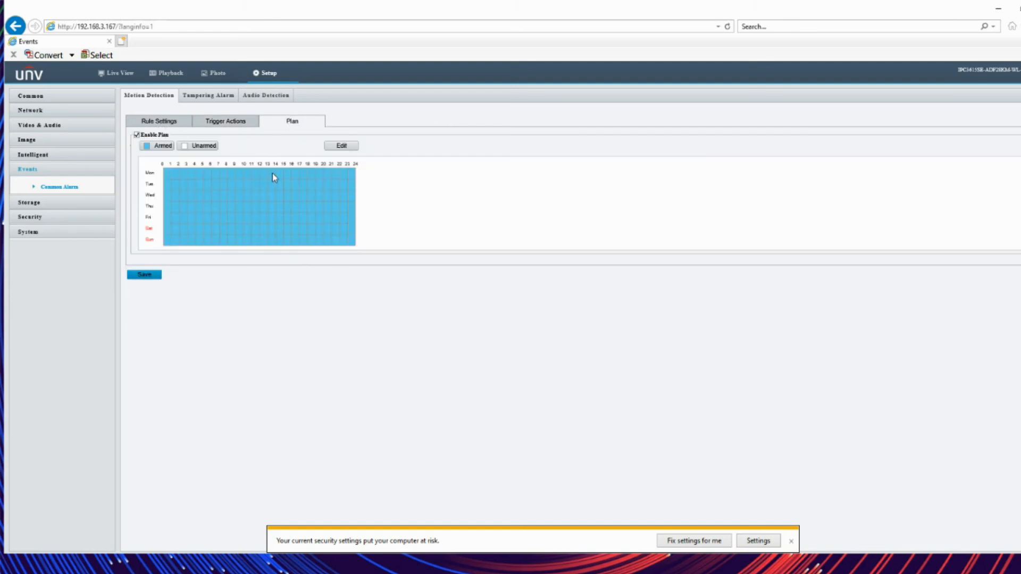
left_click(159, 122)
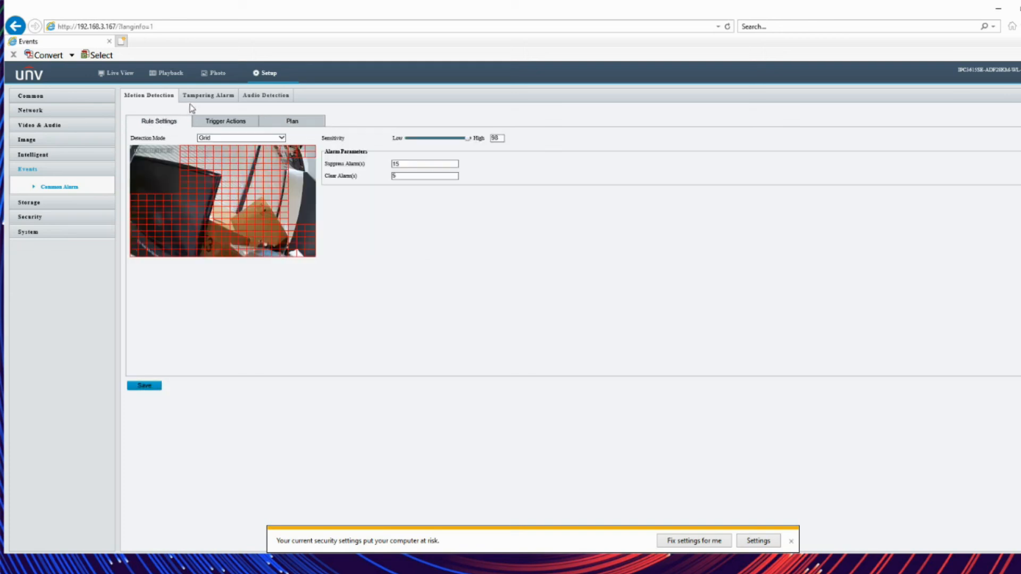
left_click(208, 99)
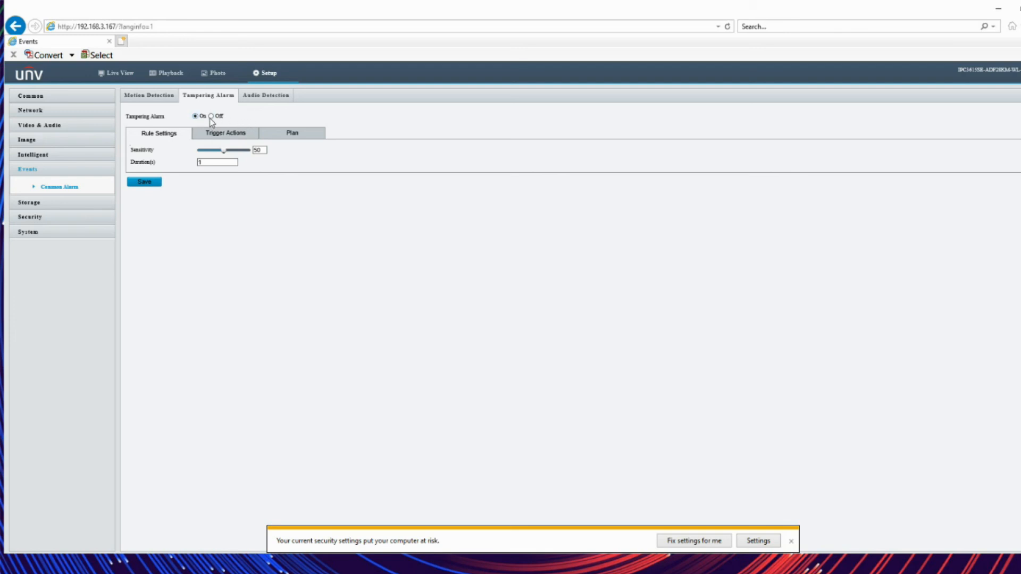
left_click(250, 101)
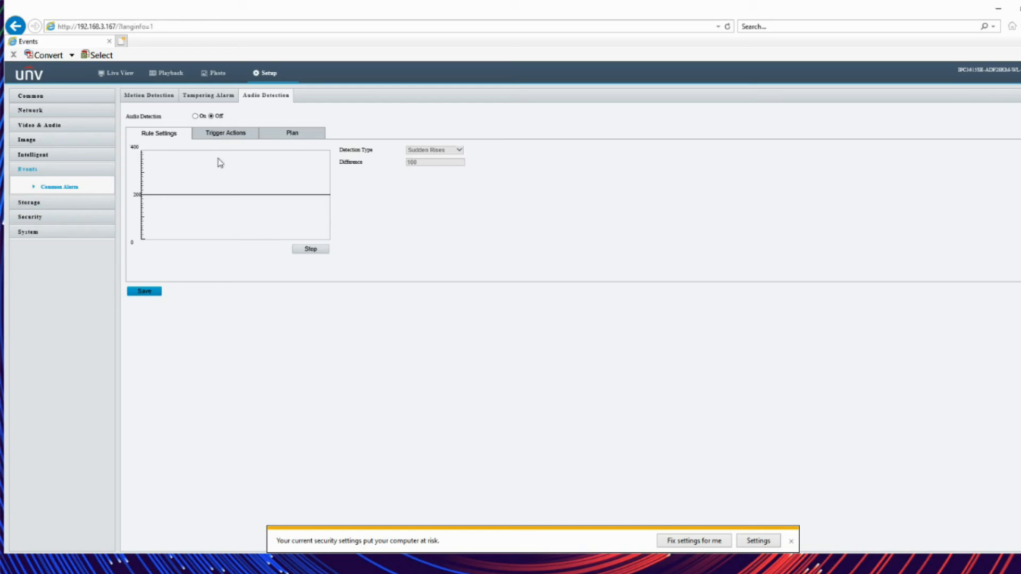
- Review the memory card storage settings and the general FTP server and snapshot naming settings
left_click(28, 204)
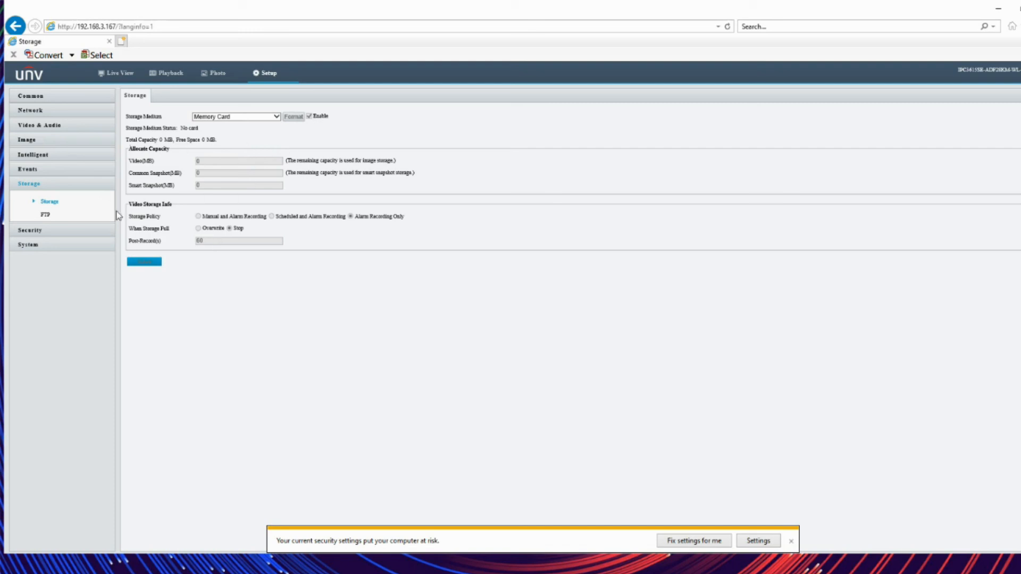
left_click(47, 216)
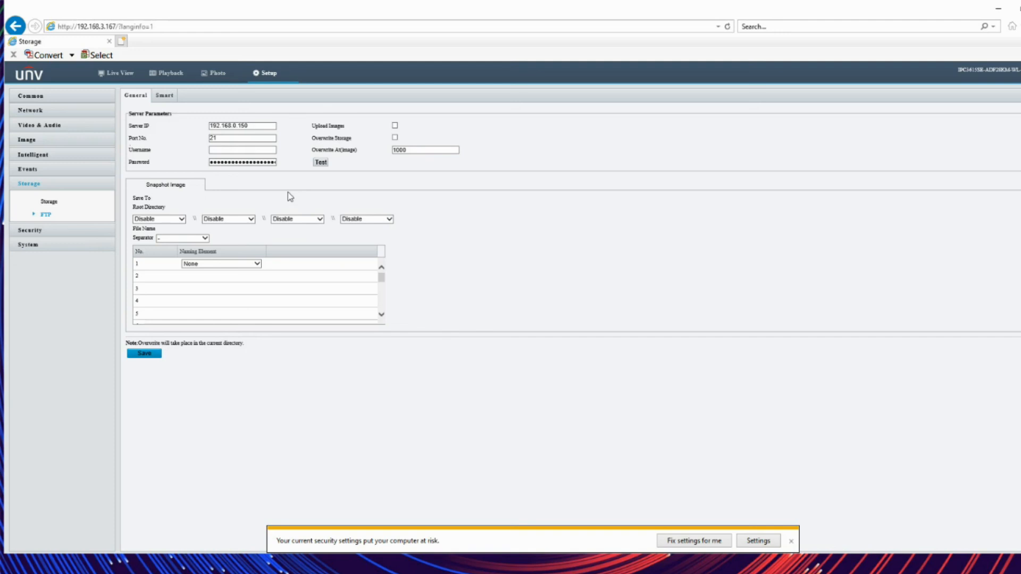
left_click(146, 99)
- Review the security user list, the HTTPS settings and the available RTSP authentication options
left_click(23, 231)
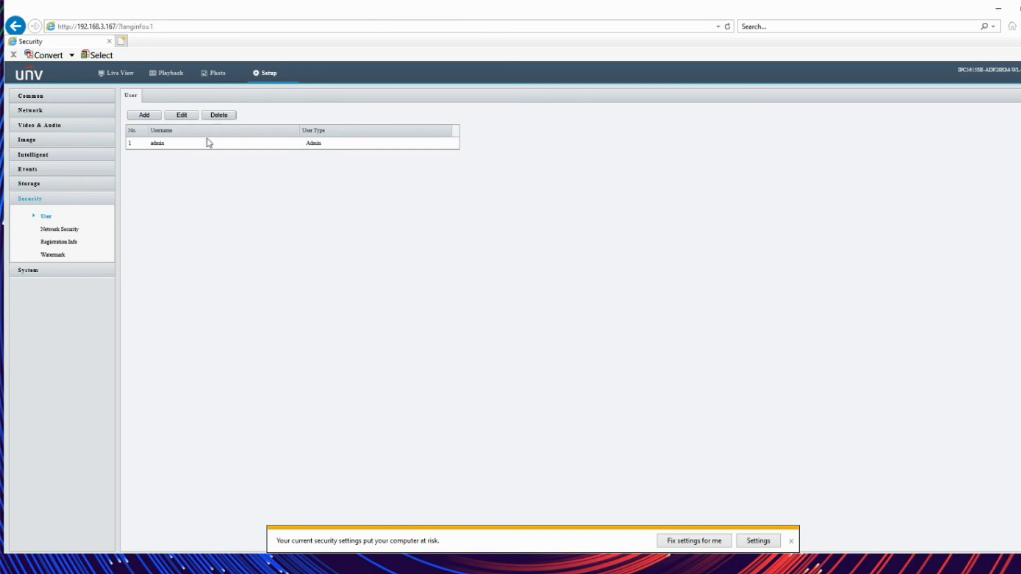
left_click(68, 231)
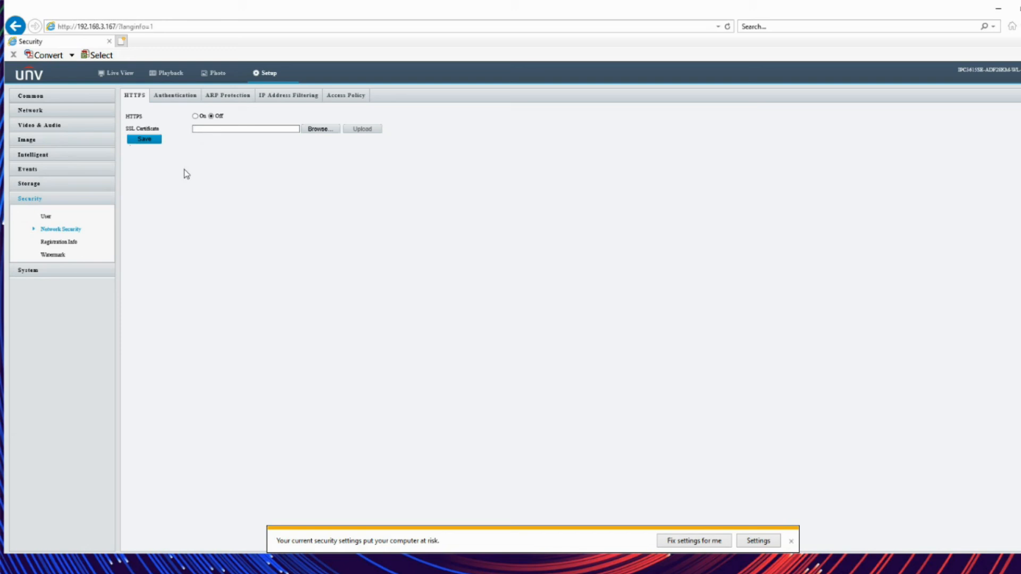
left_click(169, 102)
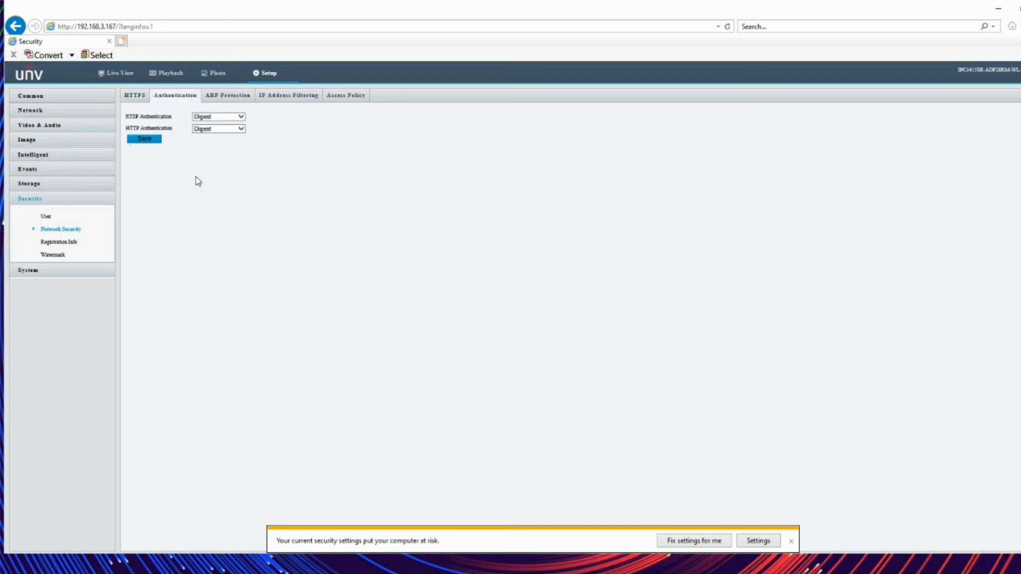
left_click(228, 117)
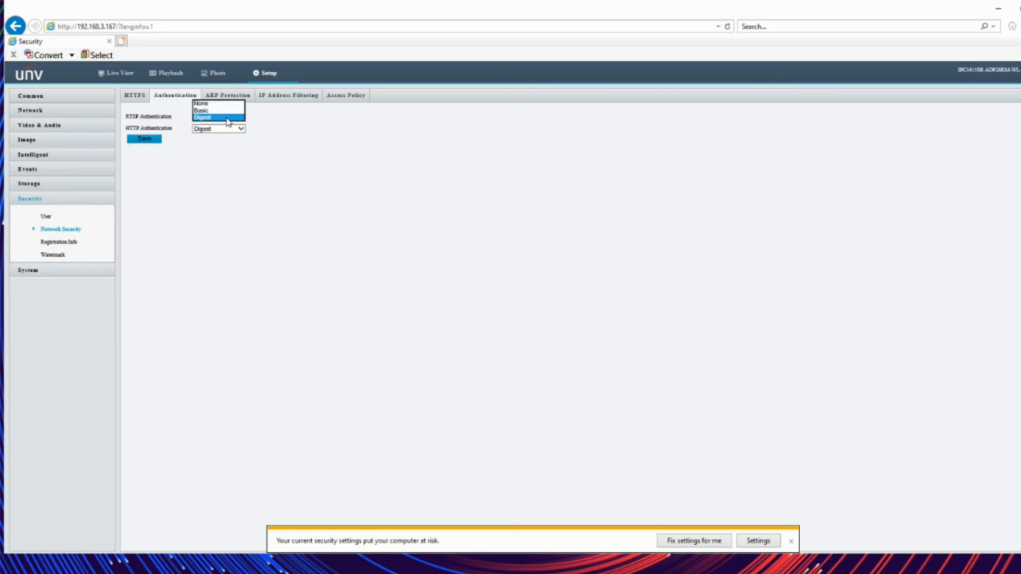
left_click(283, 164)
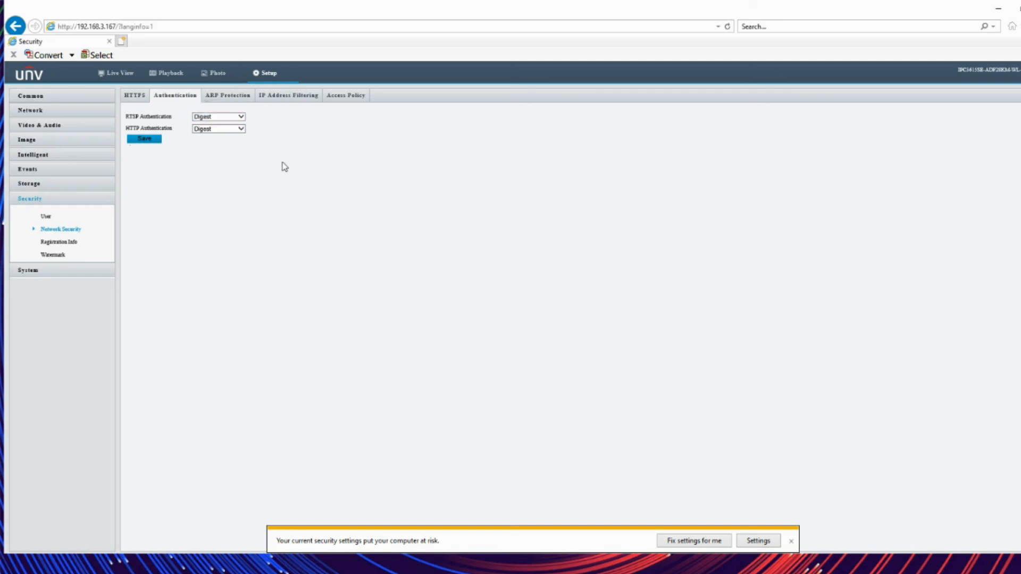
- Set HTTP authentication to None and save it, and reselect Digest as the HTTP authentication
left_click(239, 130)
left_click(218, 121)
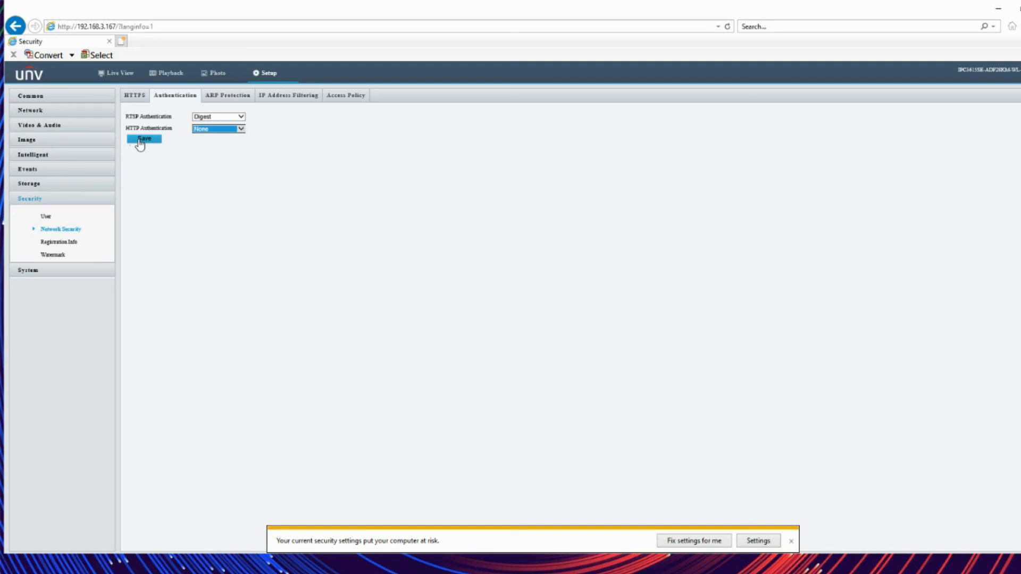
left_click(141, 139)
left_click(235, 130)
left_click(226, 136)
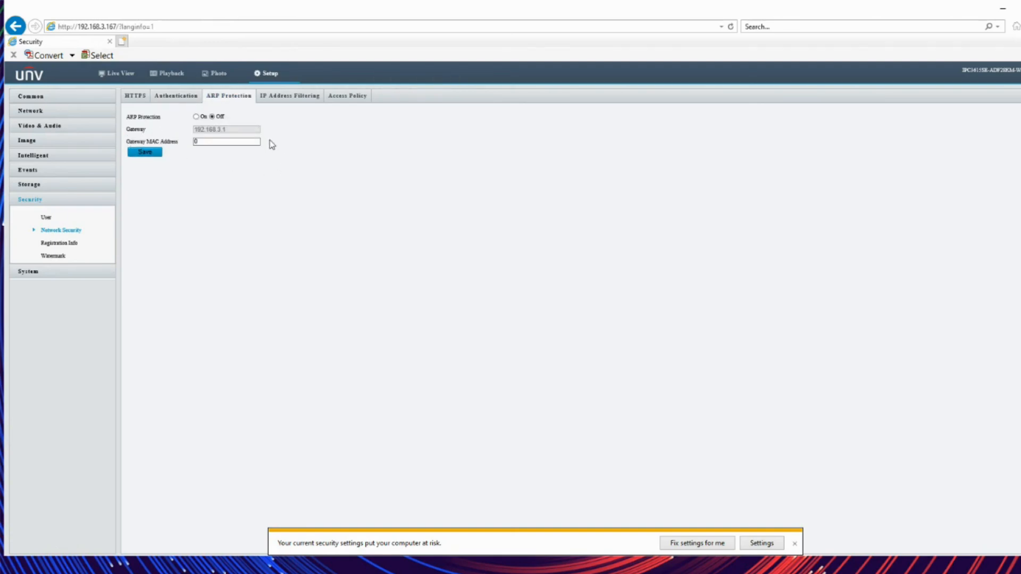
- Review the IP address filtering settings and the available filtering modes
left_click(283, 97)
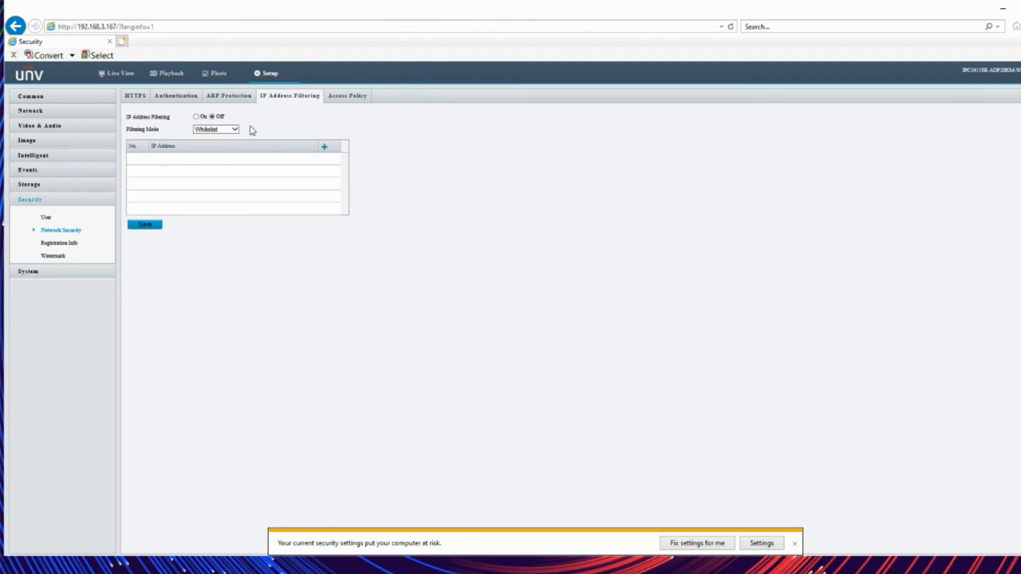
left_click(235, 129)
left_click(282, 125)
left_click(228, 130)
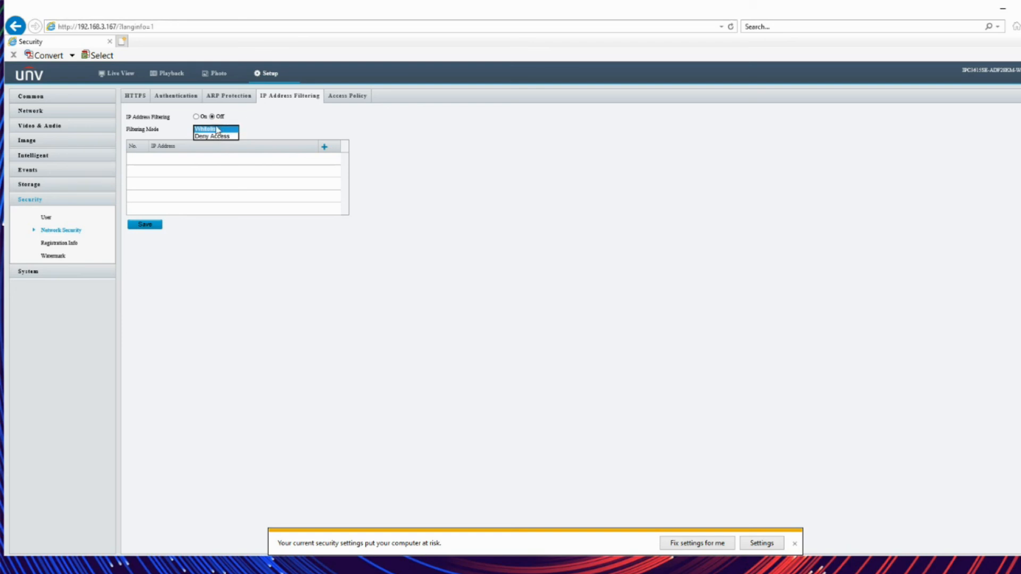
left_click(291, 122)
- Review the access policy, registration info and watermark security settings
left_click(340, 104)
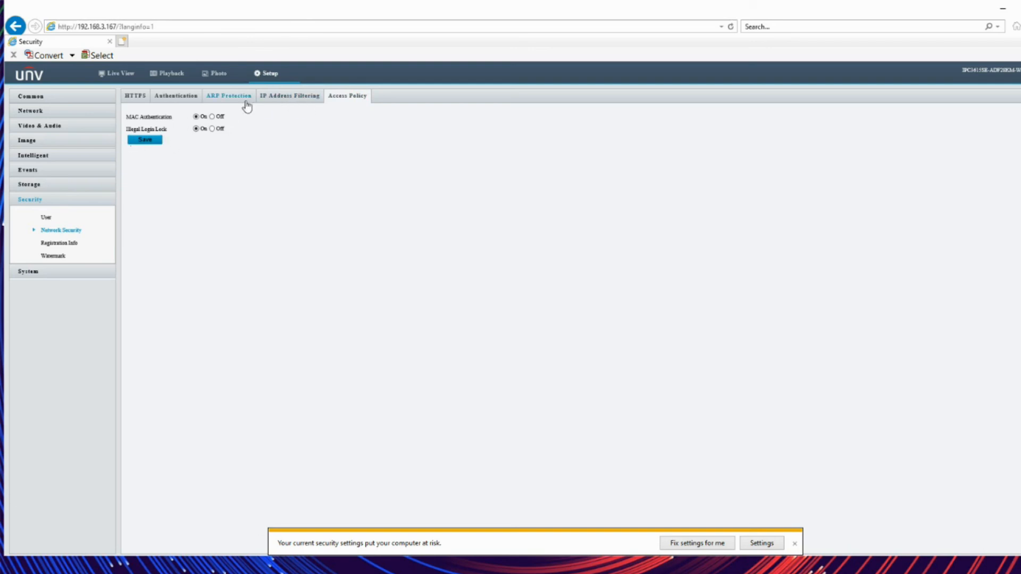
left_click(60, 244)
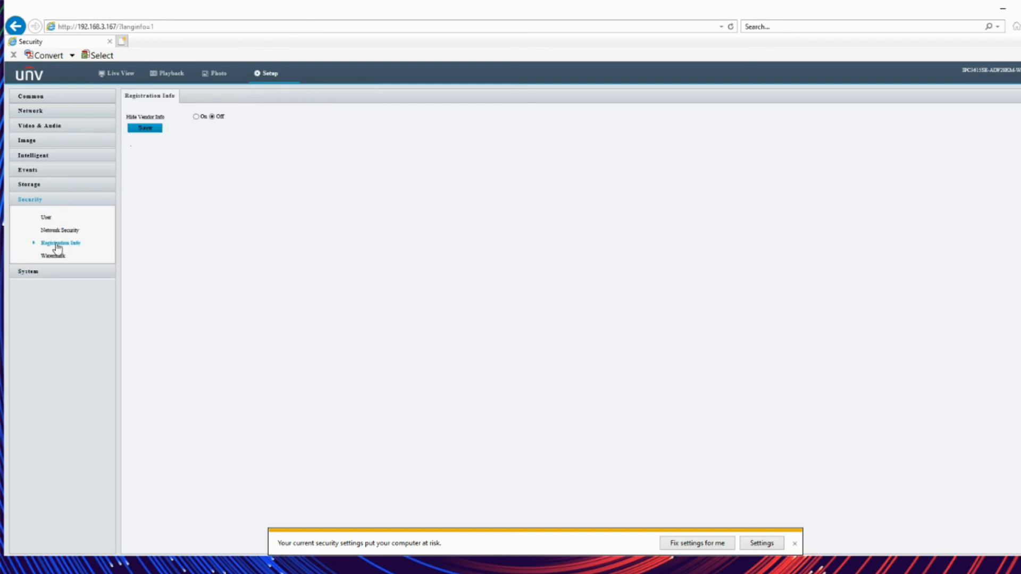
left_click(57, 257)
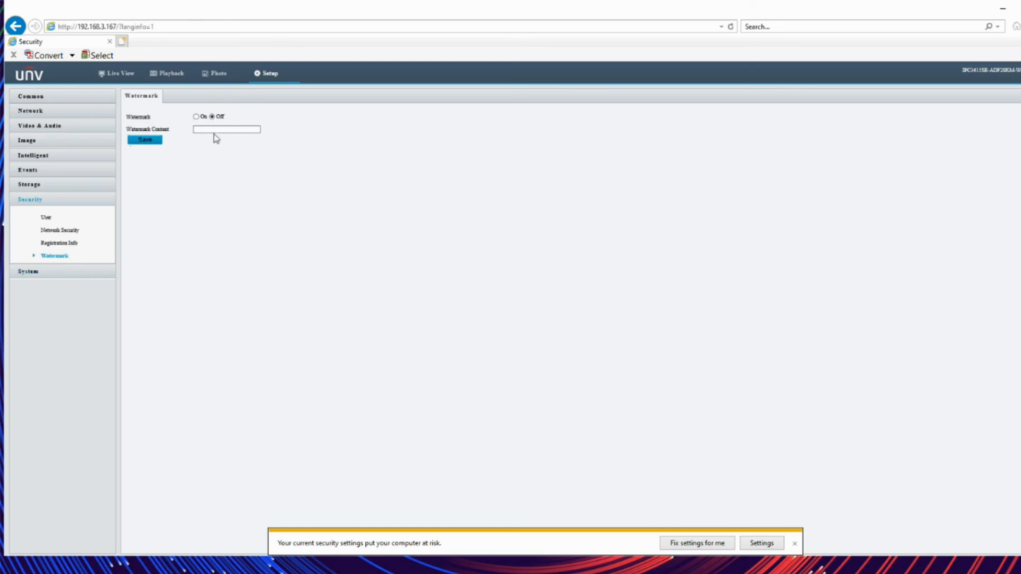
- Review the system's time, intelligent server, device info and maintenance settings
left_click(51, 273)
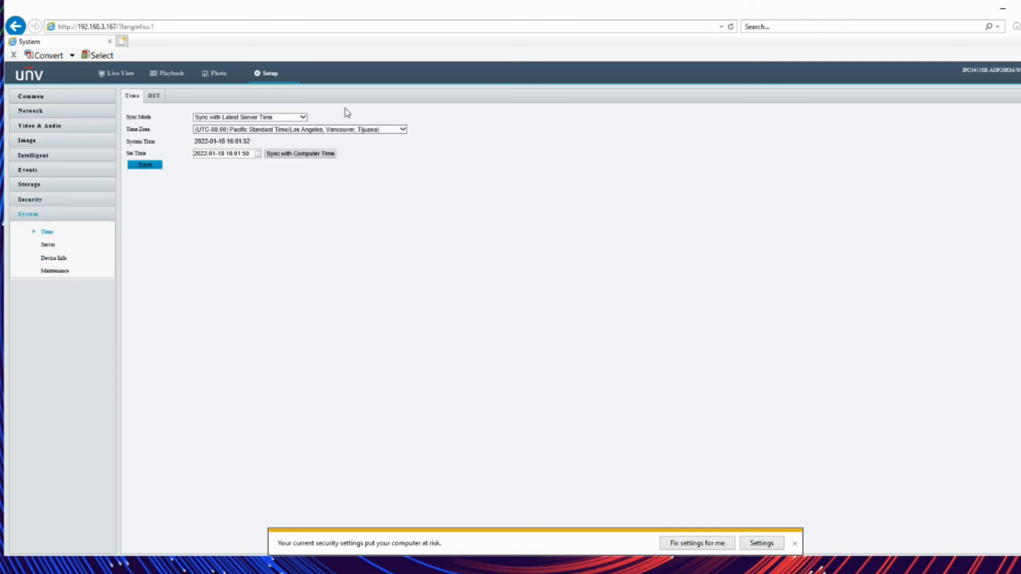
left_click(48, 245)
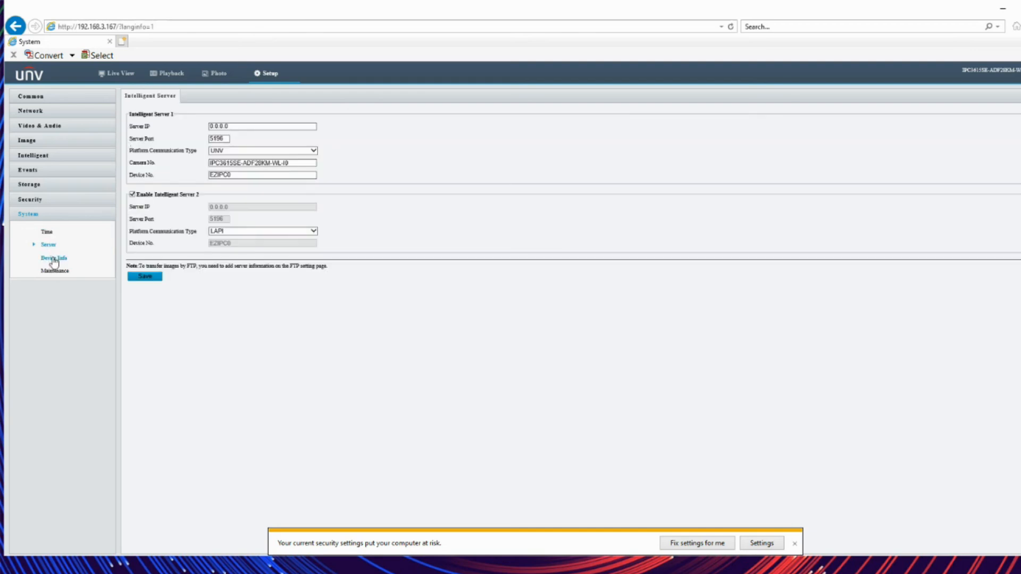
left_click(54, 260)
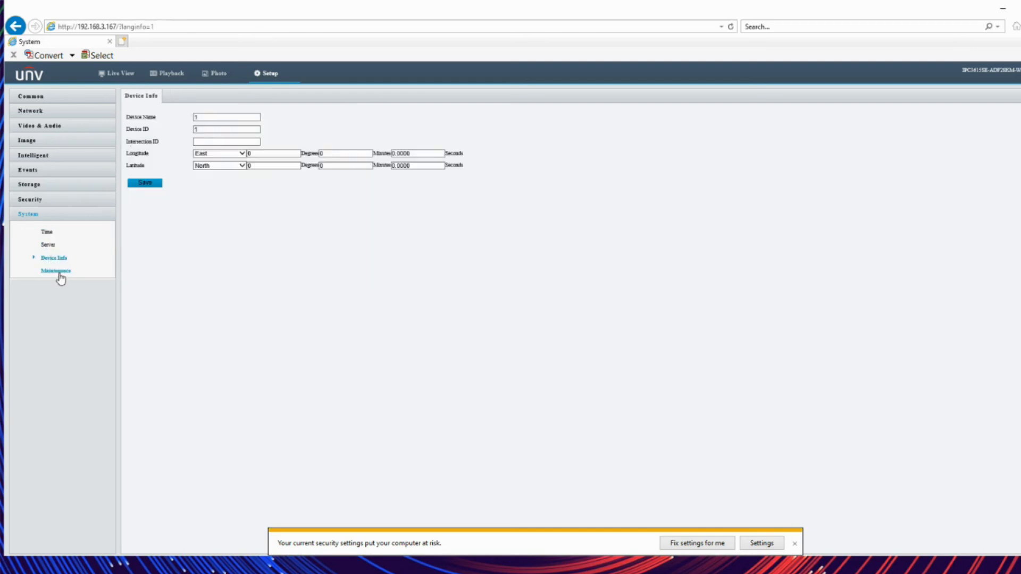
left_click(56, 271)
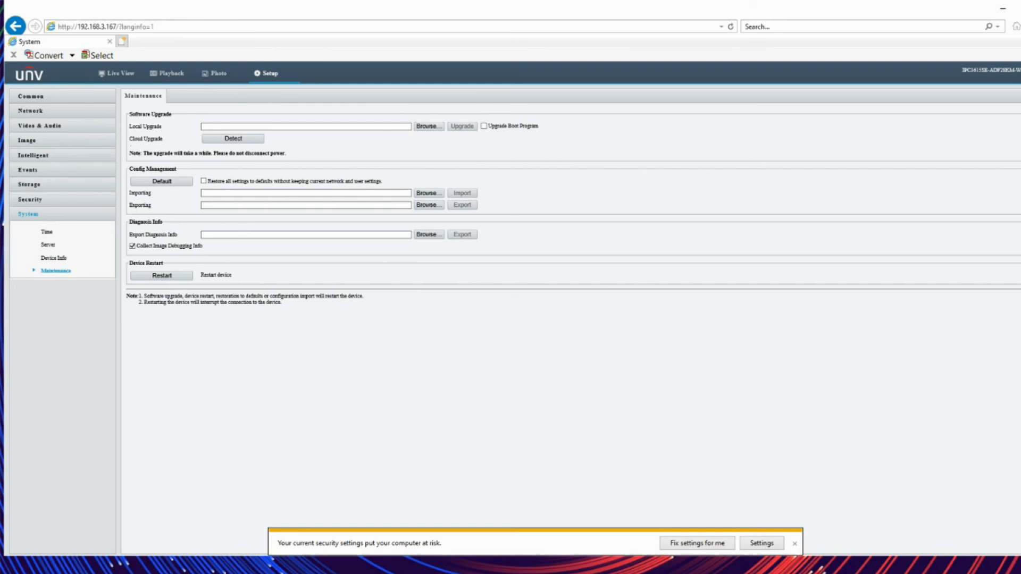
- Log out of the camera's web interface and confirm quitting
left_click(1020, 70)
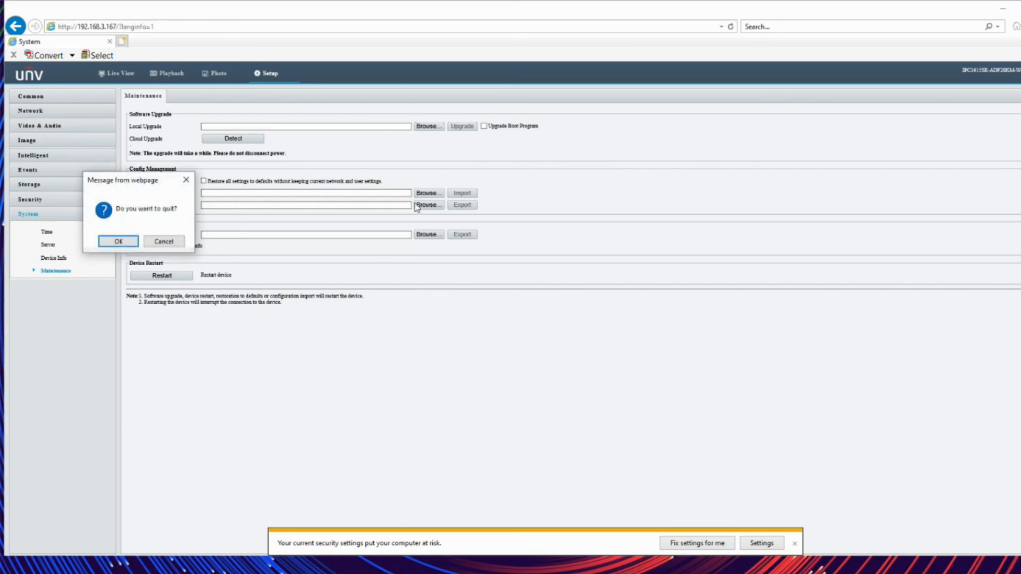
left_click(118, 242)
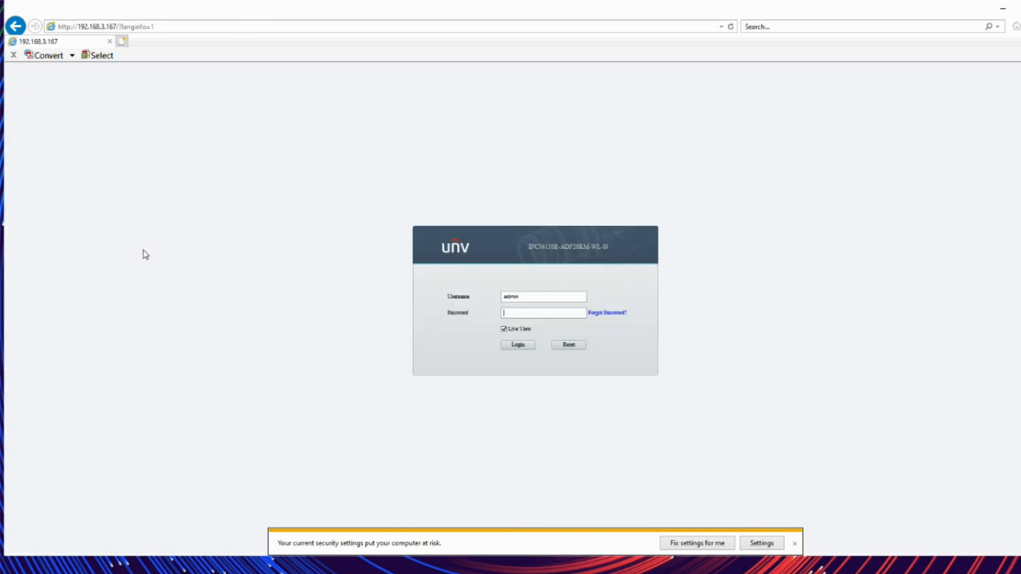